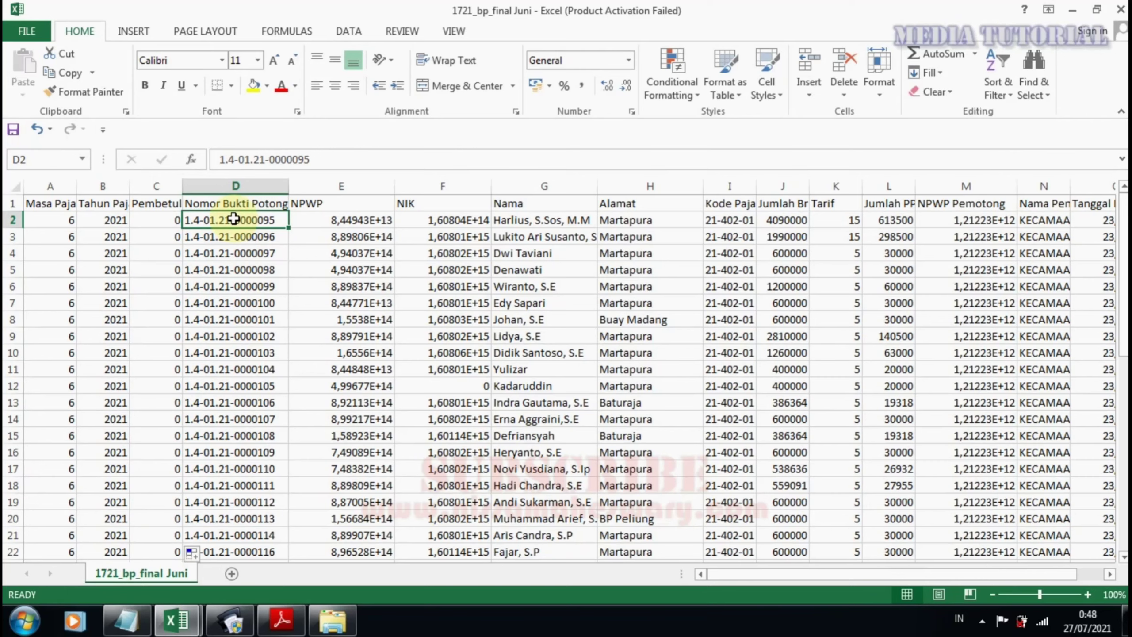
Check the Nomor Bukti Potong in D5 and D2 and the NPWP in E2, then view the DTH Pajak April receipt PDF.
left_click(243, 269)
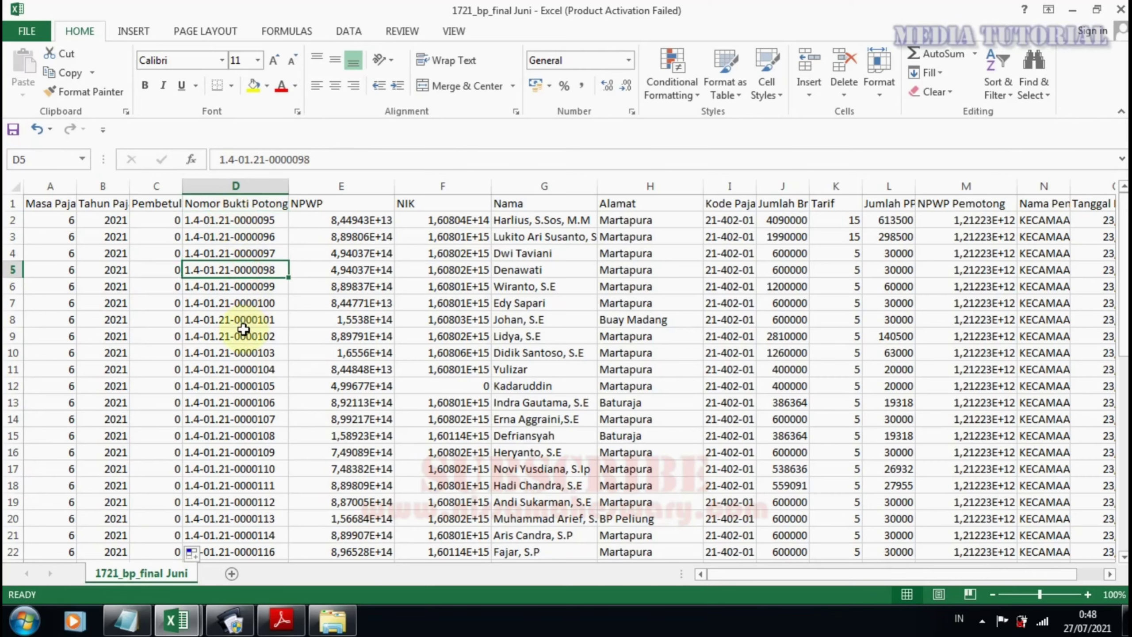
left_click(369, 220)
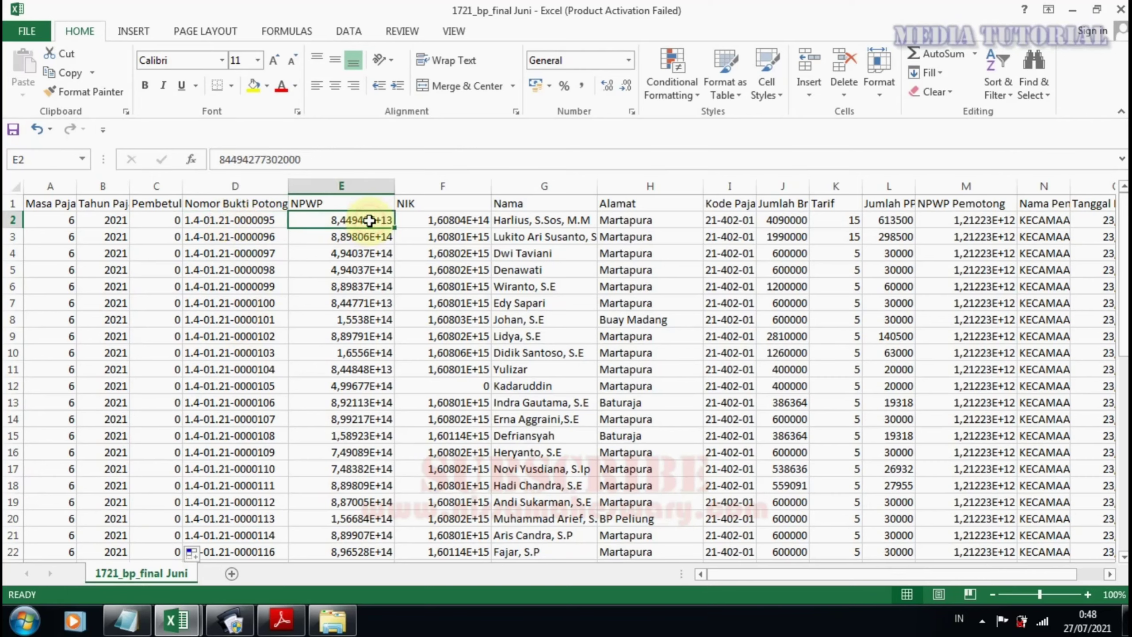
left_click(233, 225)
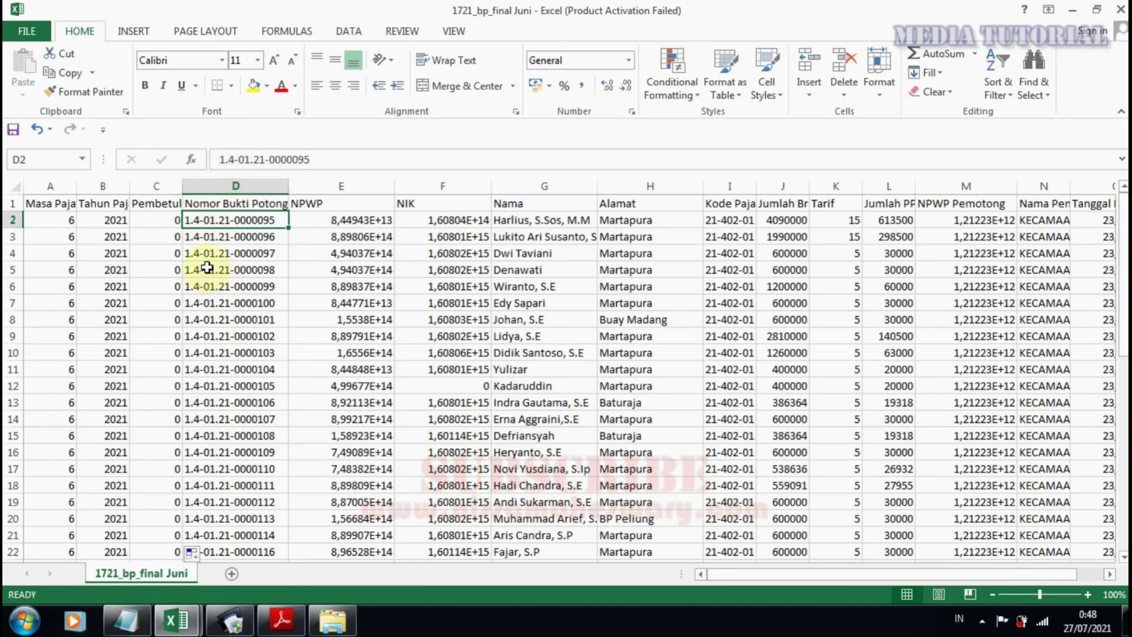
left_click(281, 620)
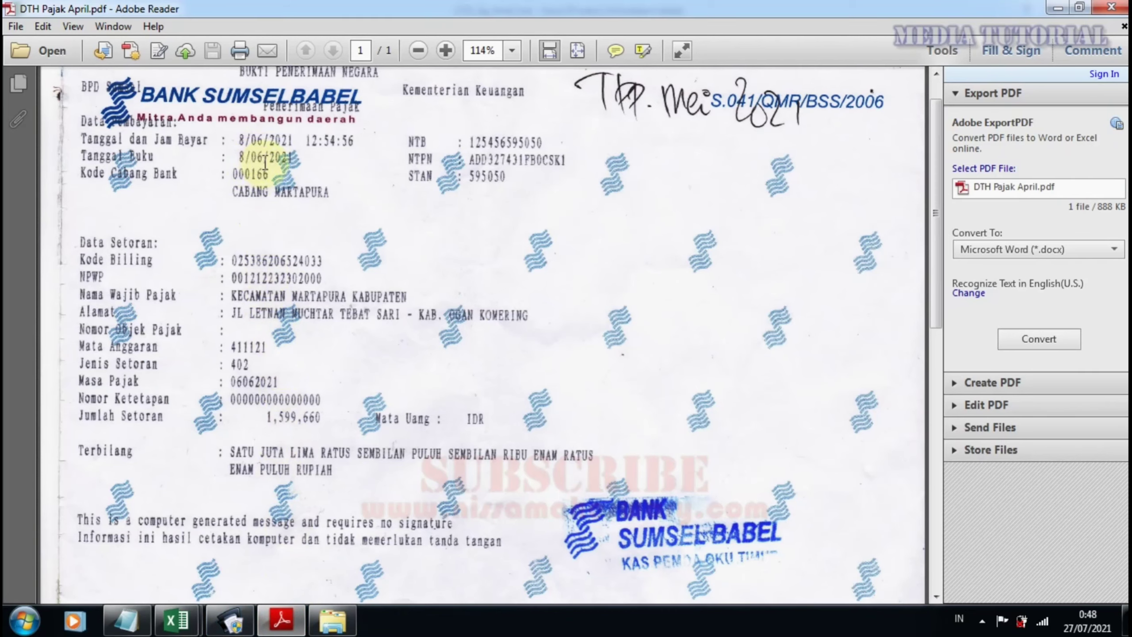
Switch from Adobe Reader back to the 1721_bp_final Juni workbook in Excel.
left_click(179, 630)
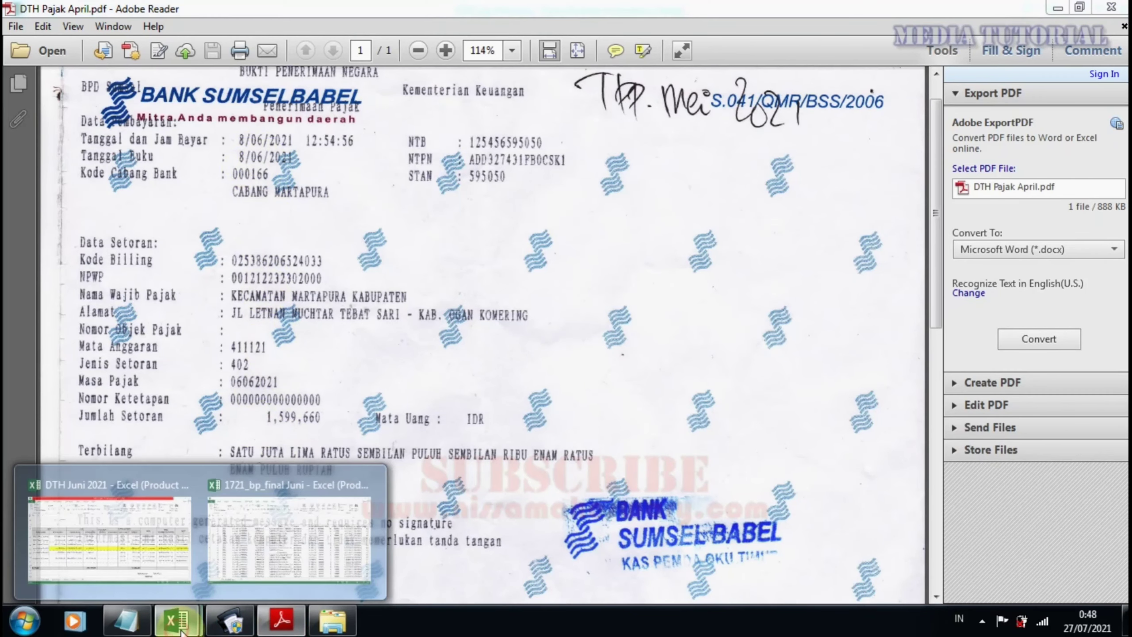
left_click(242, 546)
key("BackSpace")
type("8-01.21-0000095")
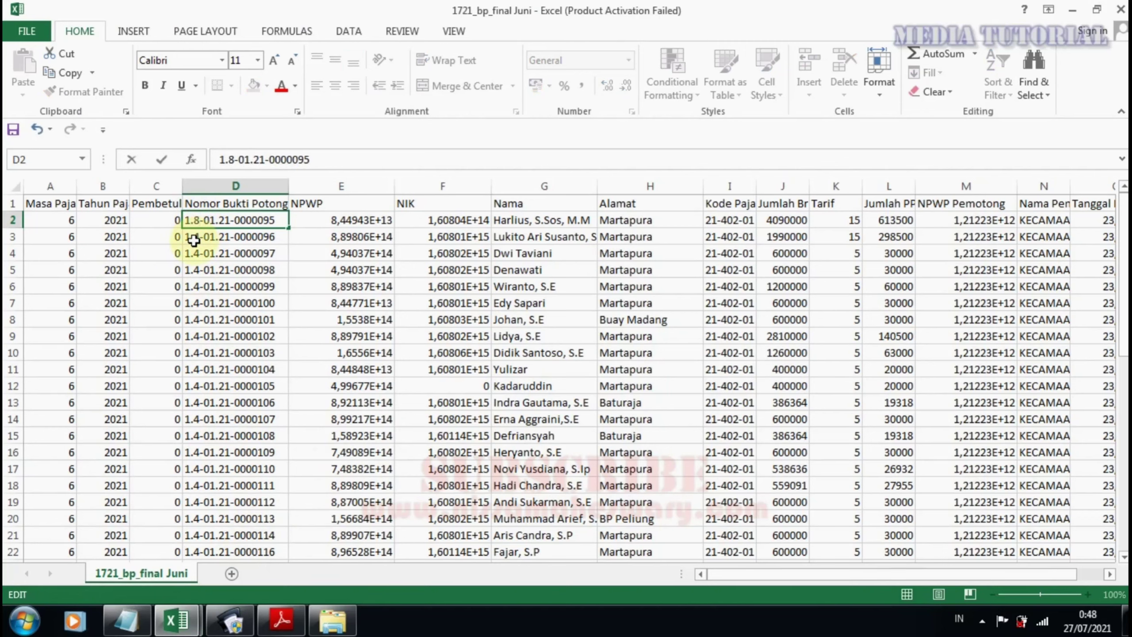
key("BackSpace")
type("6")
key("ctrl+Return")
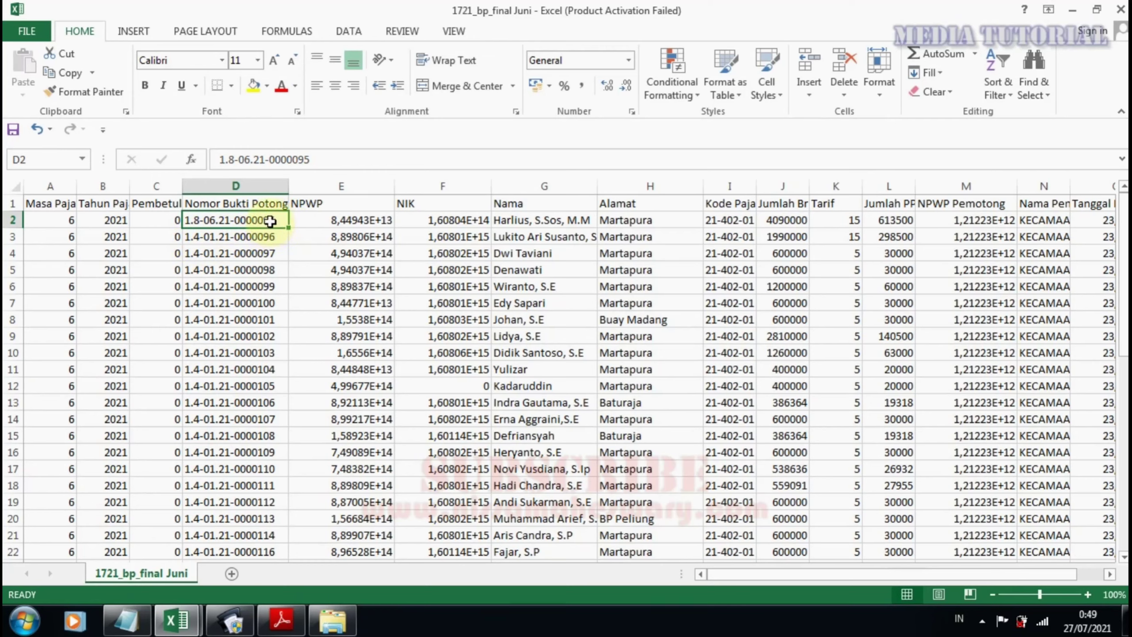
left_click_drag(289, 226, 287, 553)
left_click(198, 219)
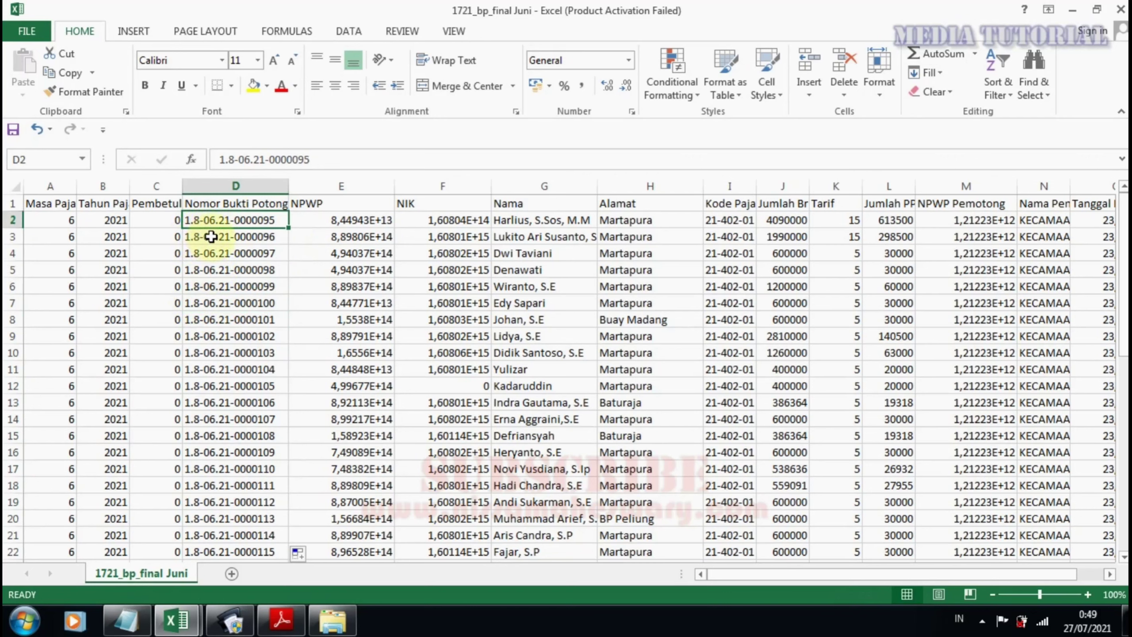
Verify the filled numbers in D3 through D7 and widen column D to fit them.
left_click(211, 236)
double_click(213, 240)
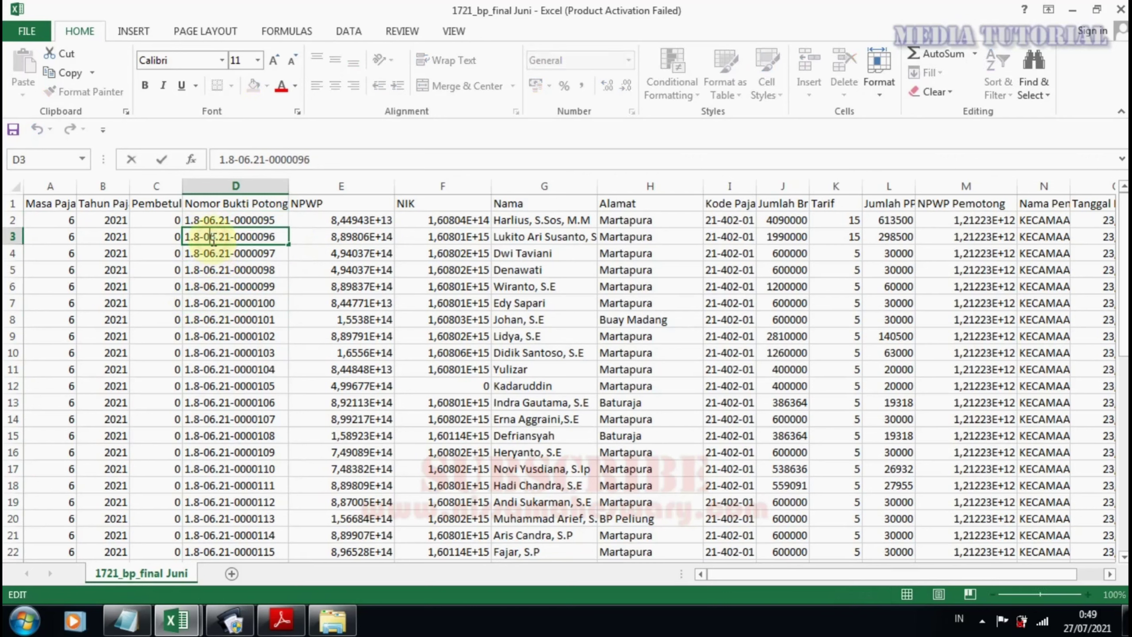
key("Return")
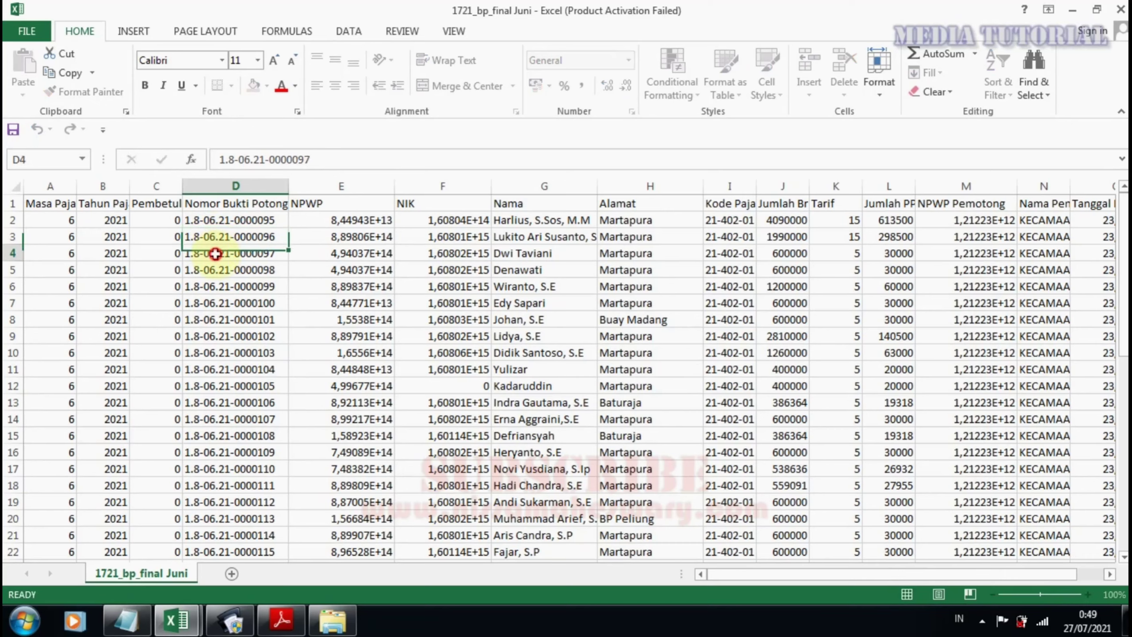
left_click(308, 235)
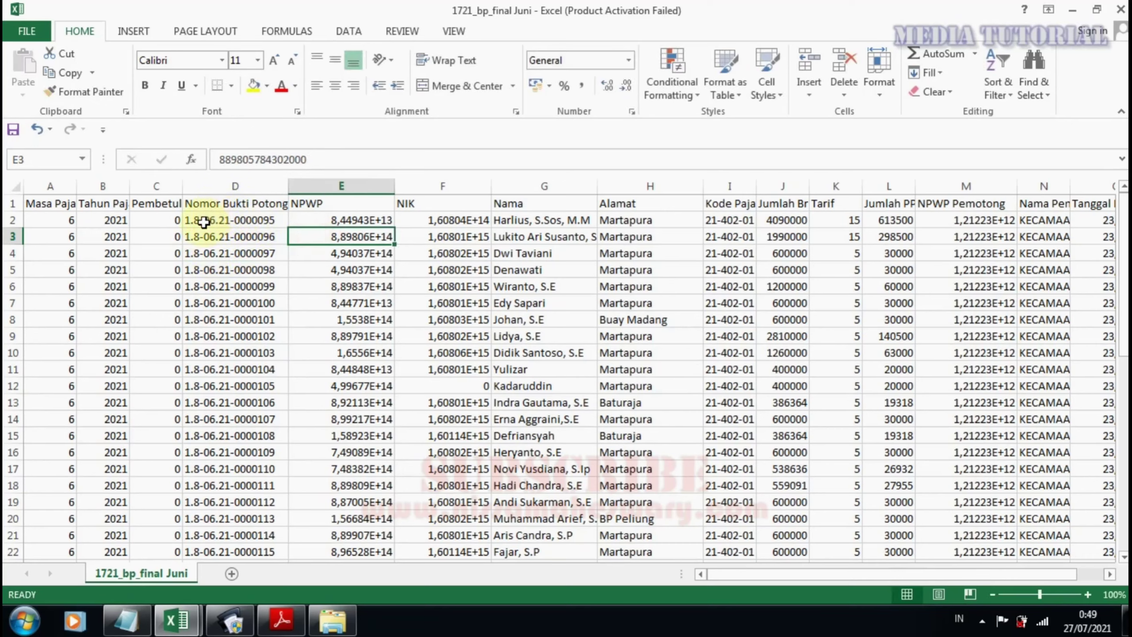
left_click_drag(206, 220, 214, 236)
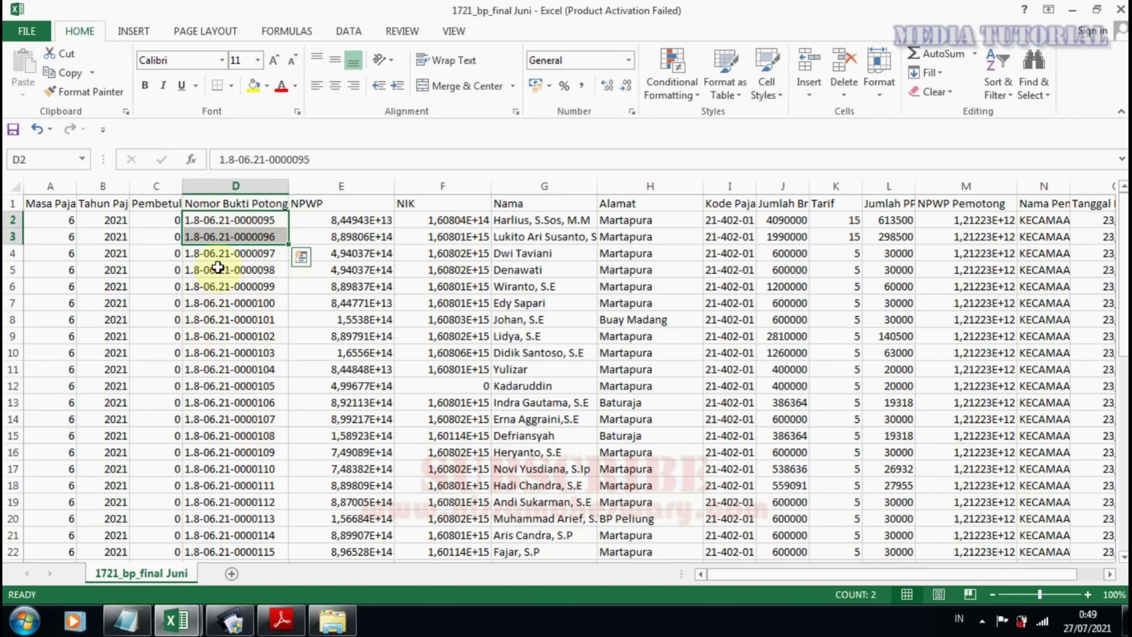
left_click(215, 253)
left_click(209, 272)
left_click(209, 299)
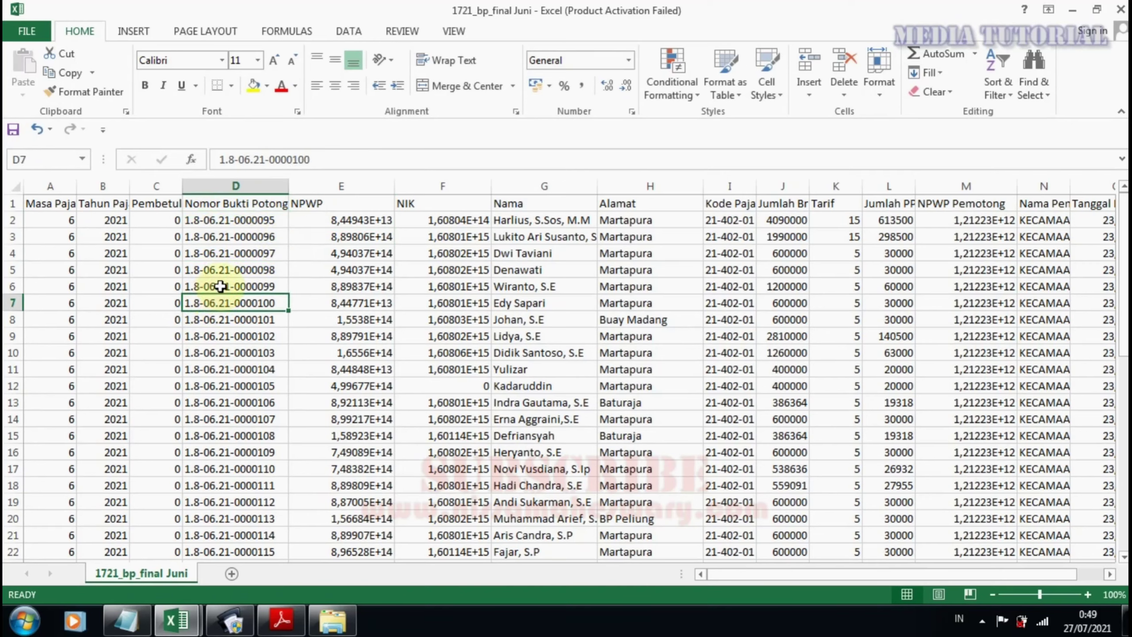
left_click_drag(288, 186, 297, 186)
left_click(349, 218)
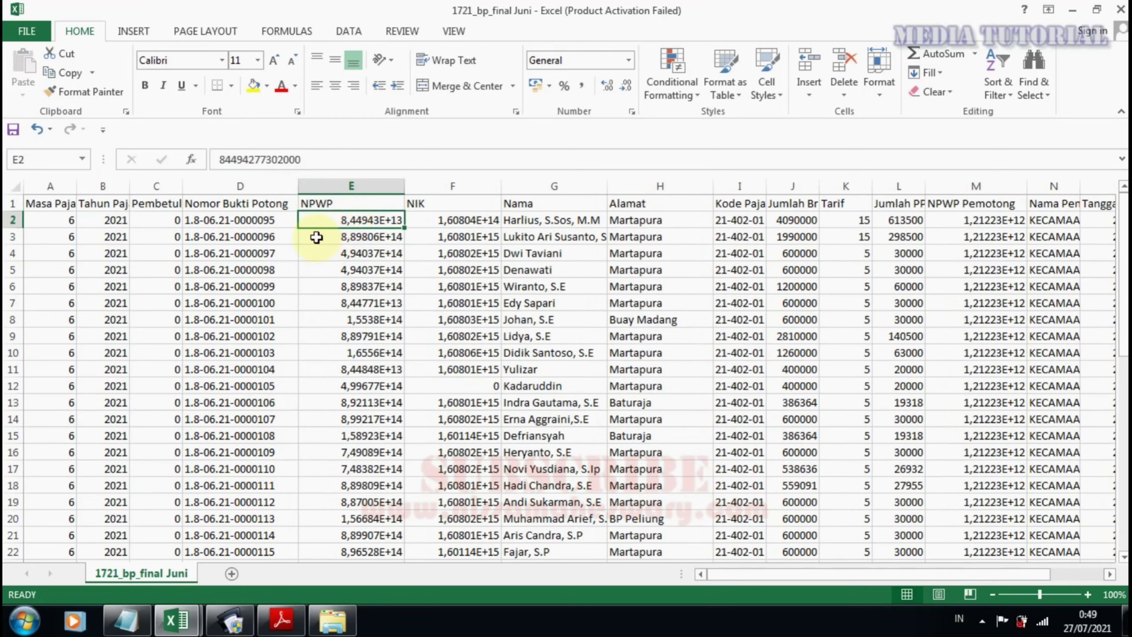
Try storing the E2 and E3 NPWP values as apostrophe-prefixed text, then undo both edits.
left_click(220, 160)
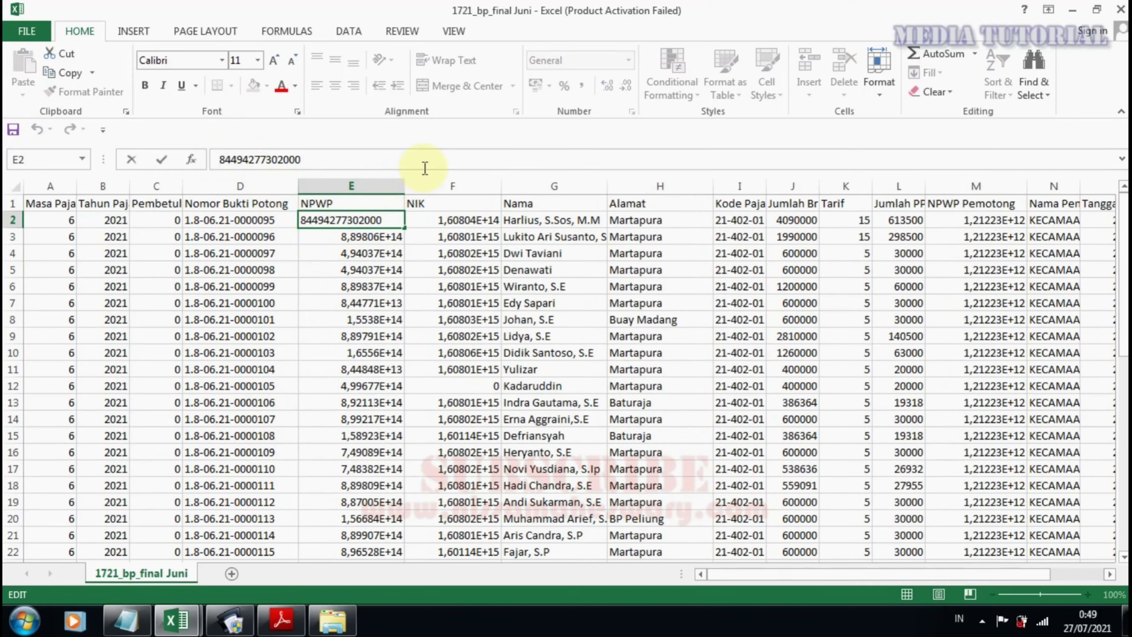
type("'")
key("Return")
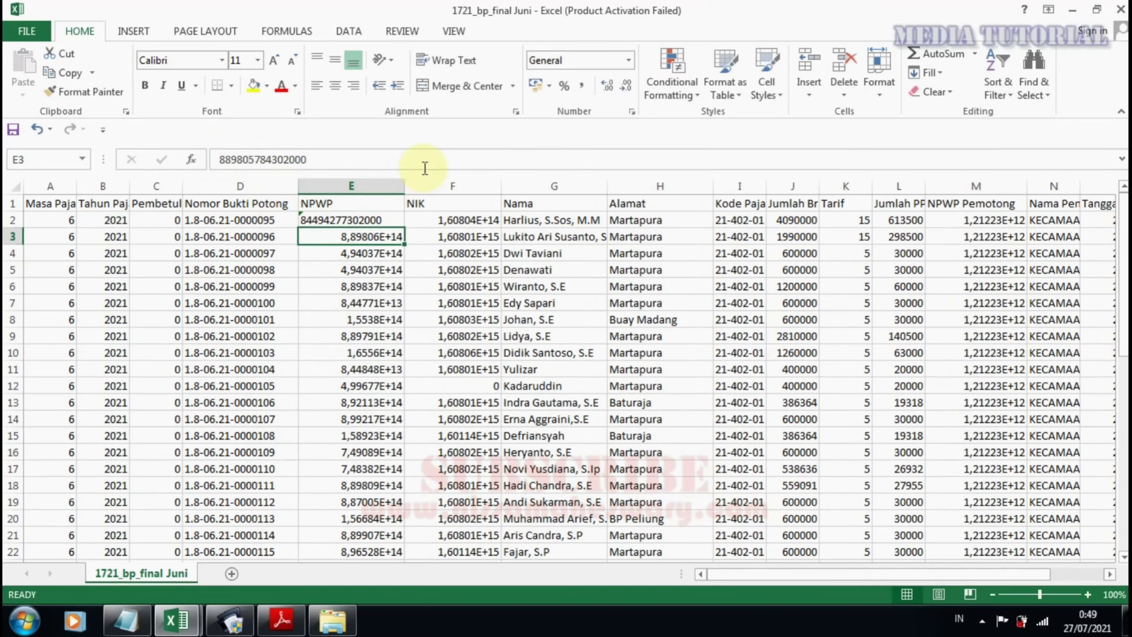
left_click(223, 153)
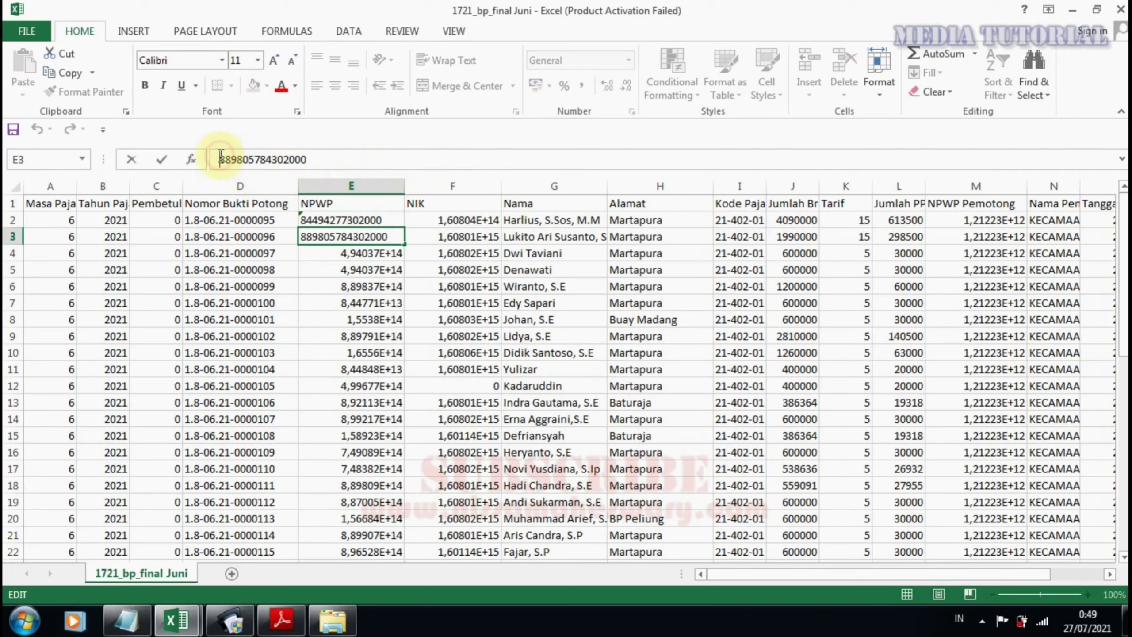
type("'")
key("Return")
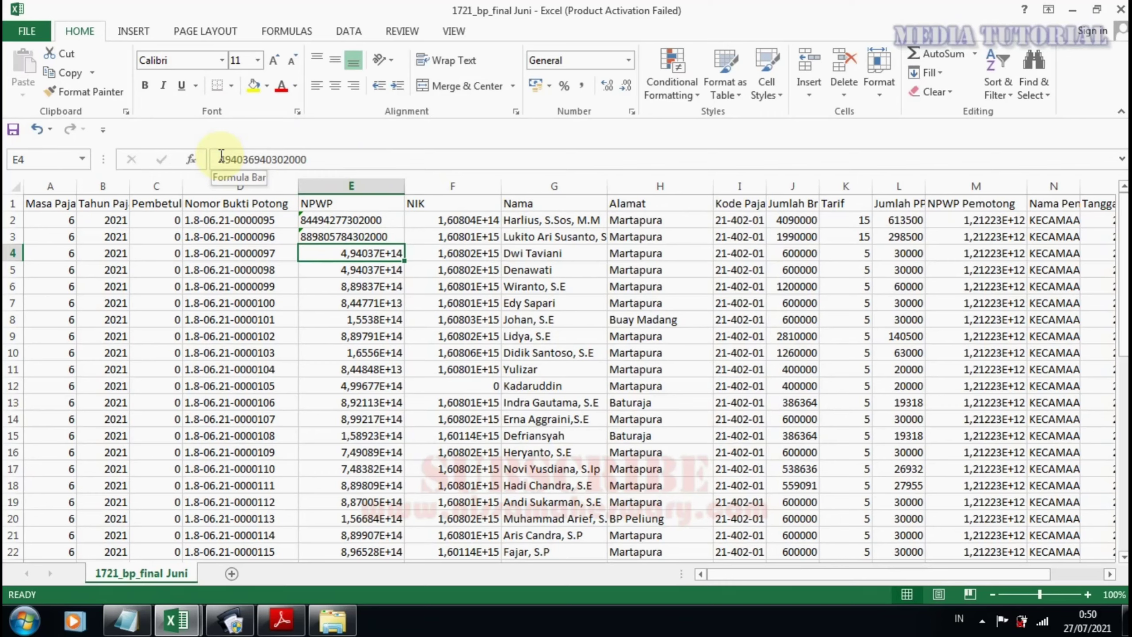
key("ctrl+z")
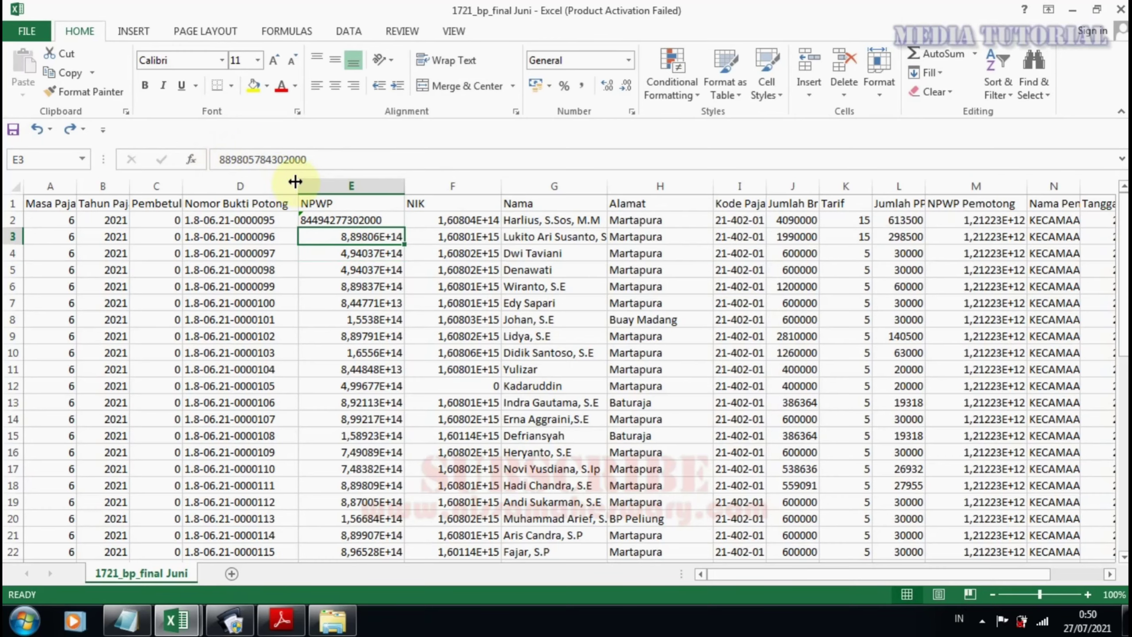
key("ctrl+z")
Inspect the NPWP values in column E, including E7, E8, E14 and E32.
left_click_drag(355, 219, 363, 533)
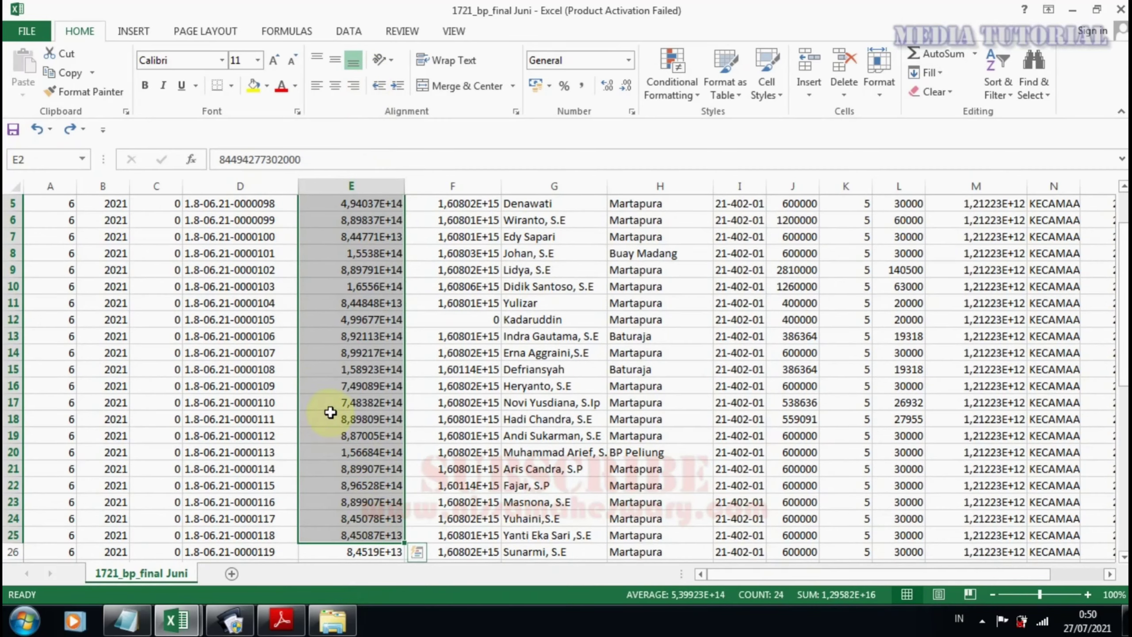
scroll(490, 273, "up", 2)
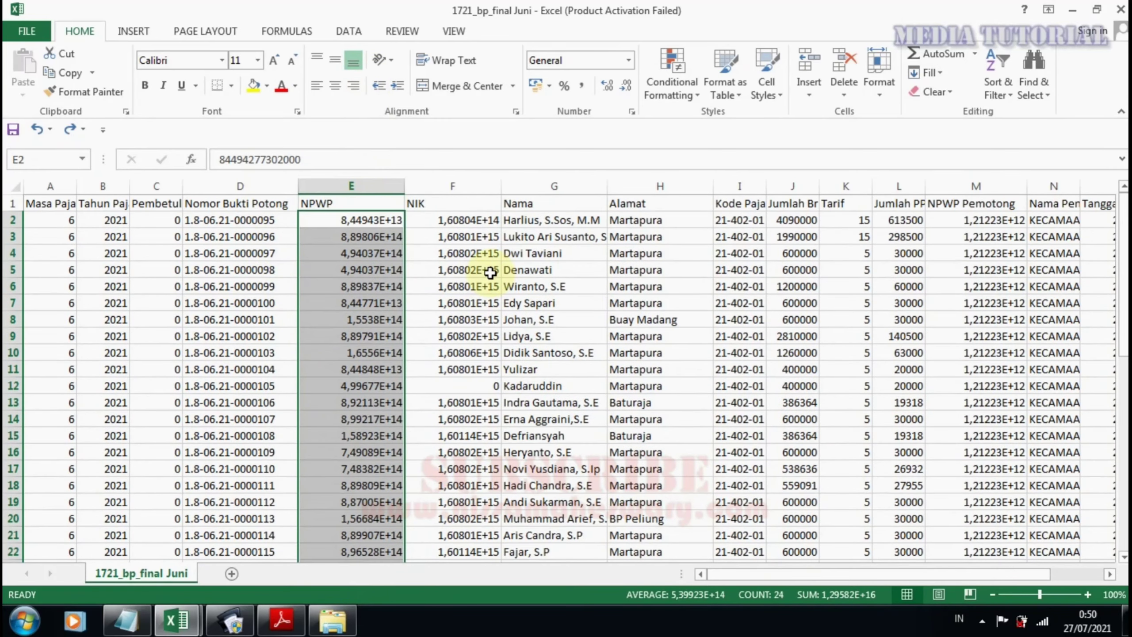
scroll(490, 273, "down", 2)
left_click(374, 320)
scroll(374, 320, "up", 2)
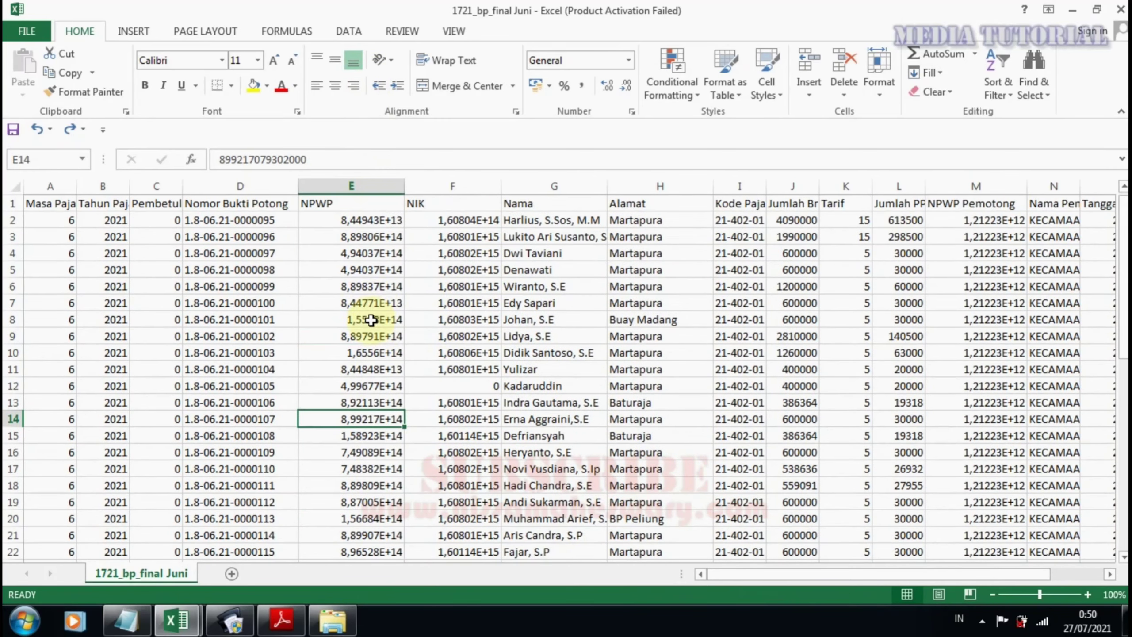
left_click(379, 318)
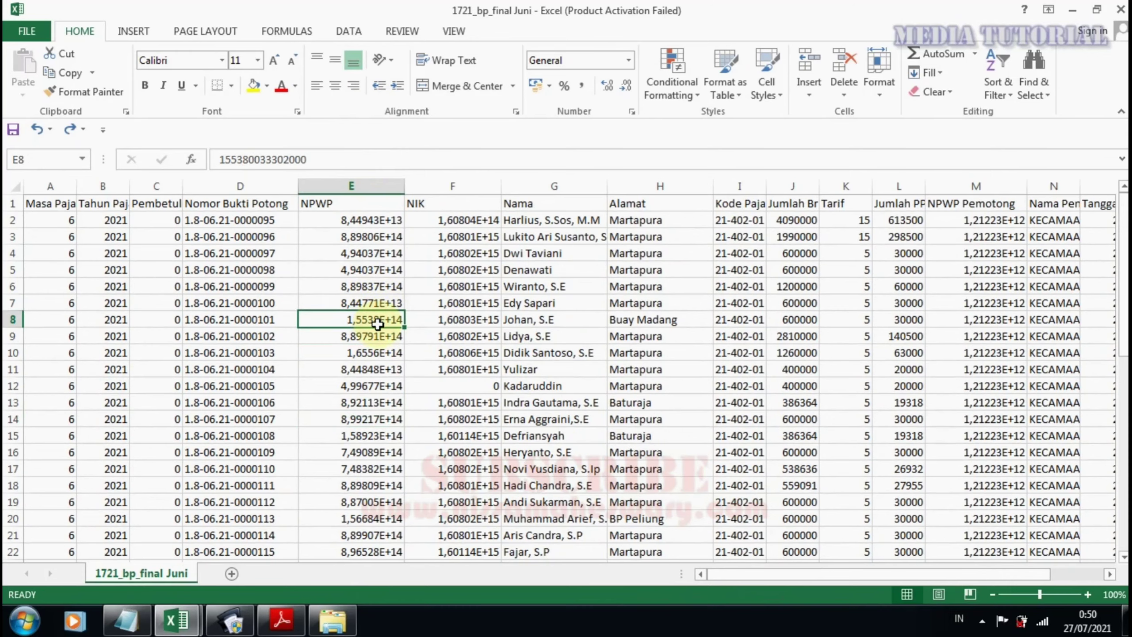
left_click(374, 303)
left_click(377, 321)
scroll(375, 346, "down", 3)
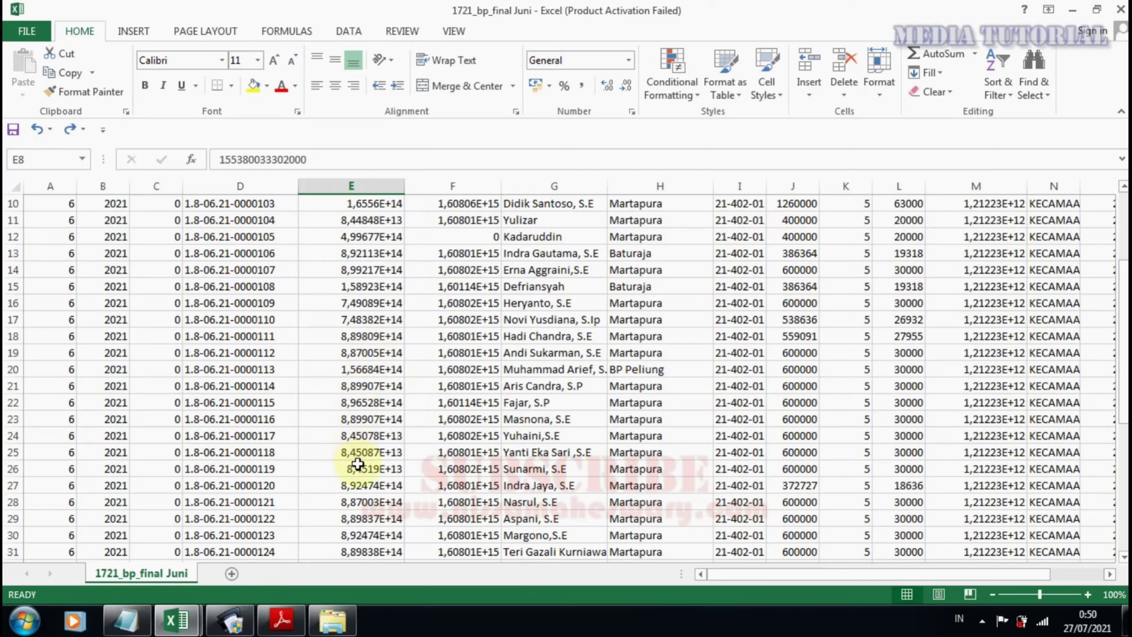
scroll(357, 462, "down", 4)
scroll(372, 461, "up", 1)
left_click(376, 422)
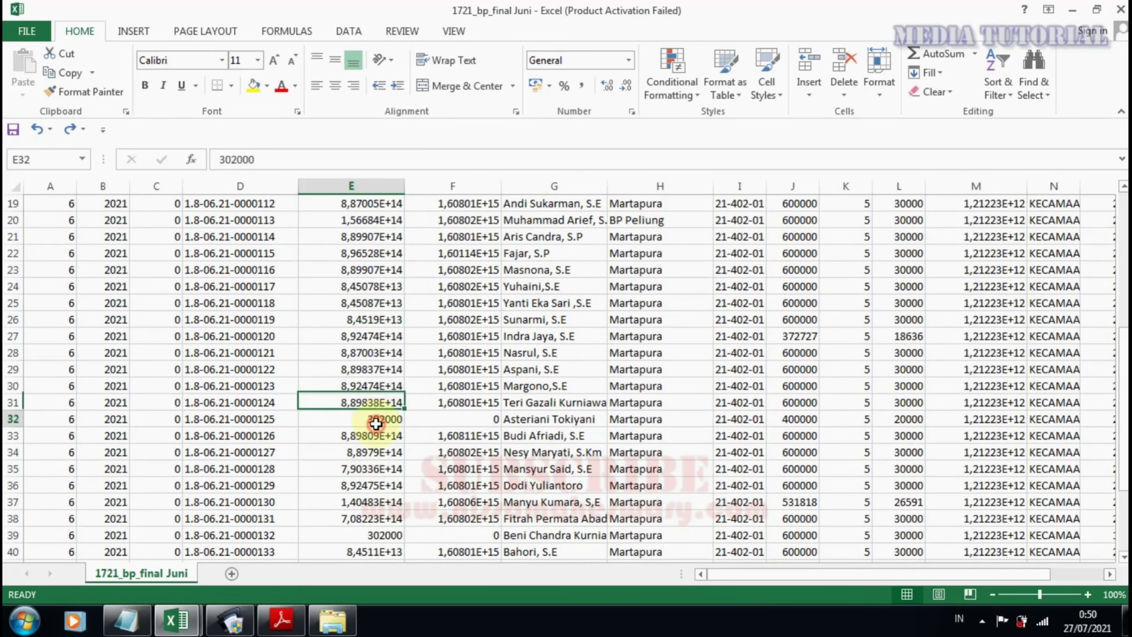
Delete the surplus rows 32 to 37 below the data and reselect the NPWP values from E2.
left_click(14, 422)
left_click_drag(13, 423, 87, 62)
right_click(12, 267)
left_click(51, 412)
left_click(392, 448)
scroll(438, 474, "up", 1)
scroll(438, 473, "up", 6)
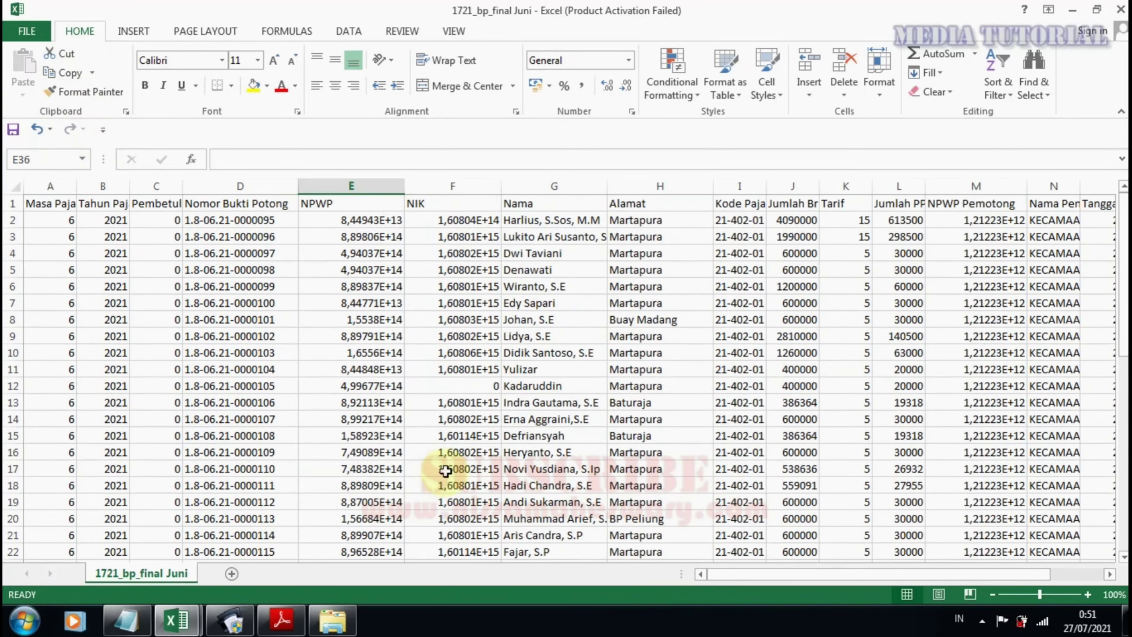
left_click(459, 391)
left_click_drag(362, 220, 361, 496)
scroll(361, 493, "up", 4)
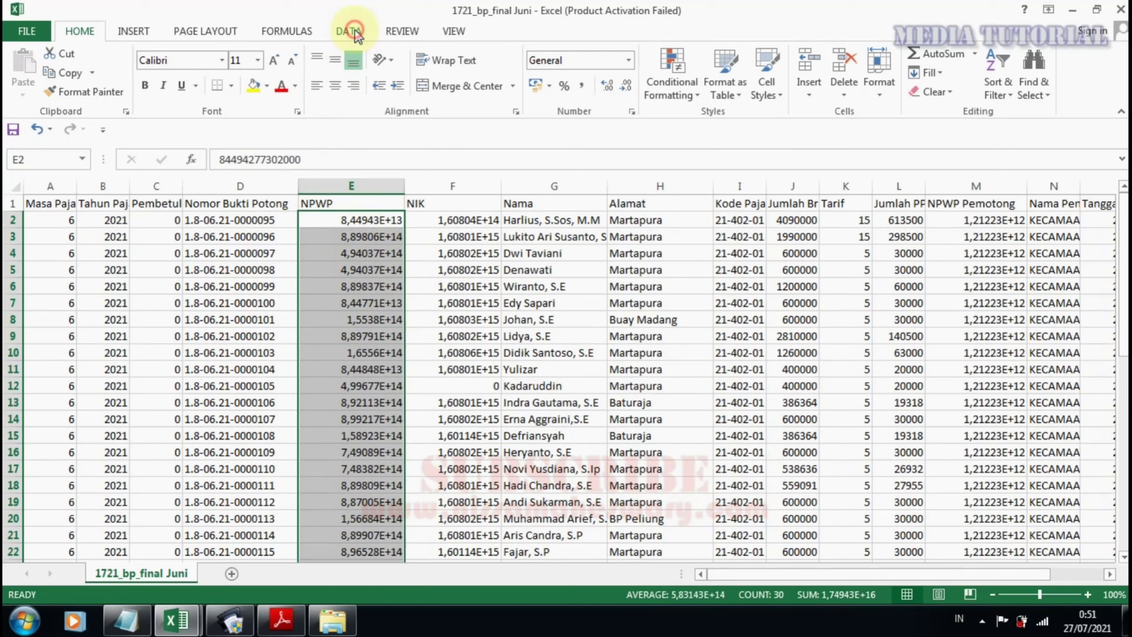
Convert E2:E31 via Text to Columns, Fixed width, with Text column format.
left_click(352, 30)
left_click(546, 81)
left_click(659, 216)
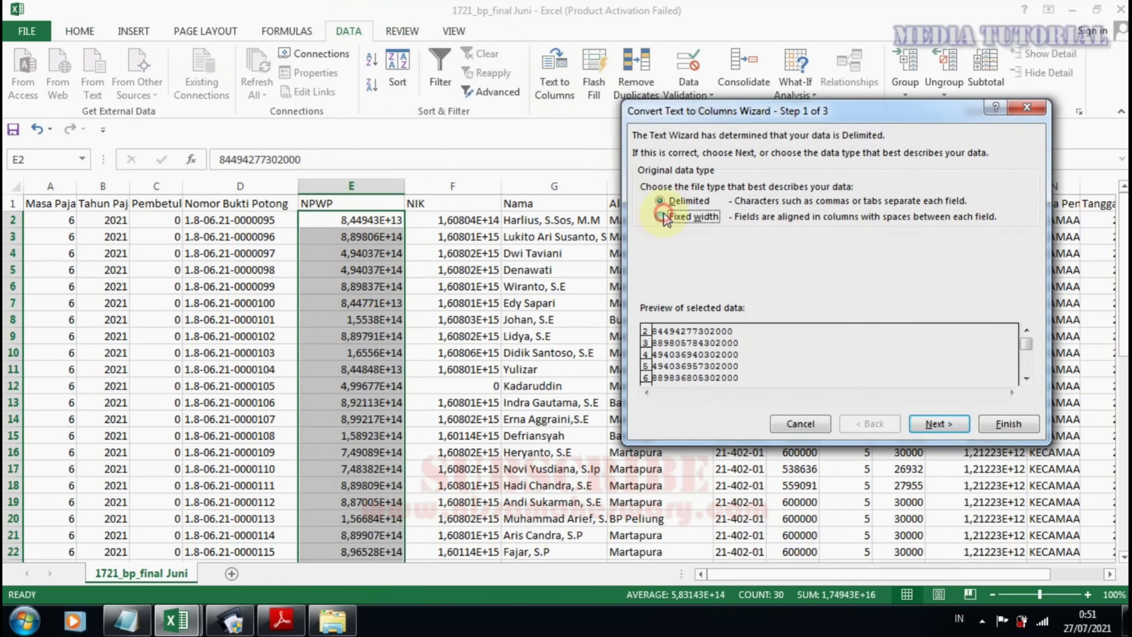
left_click(939, 423)
left_click(939, 423)
left_click(644, 185)
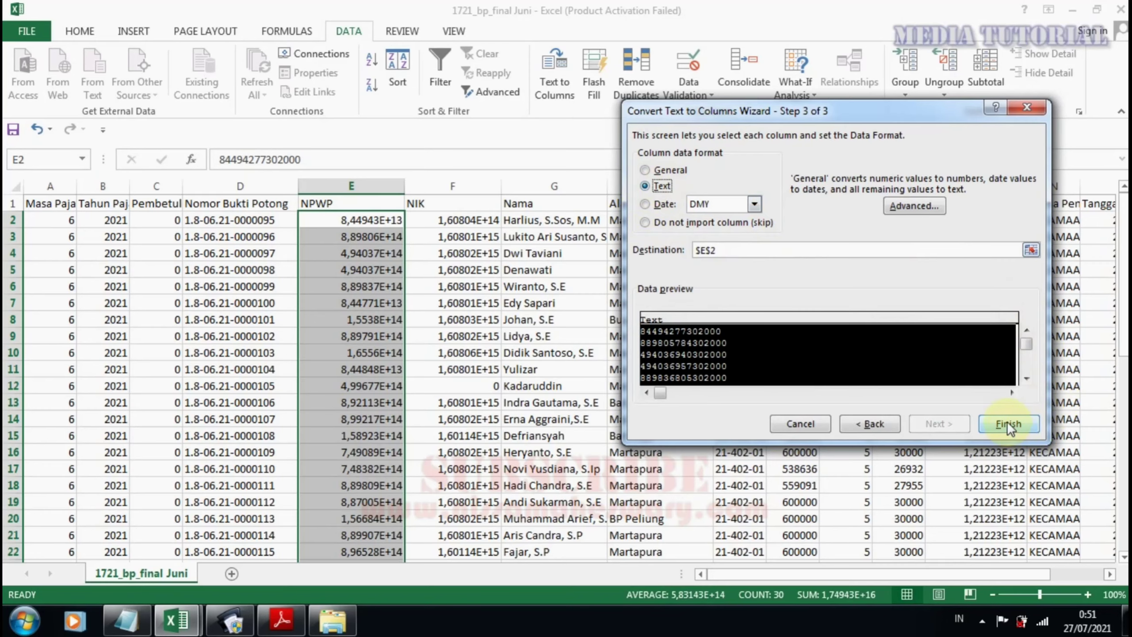
left_click(1007, 422)
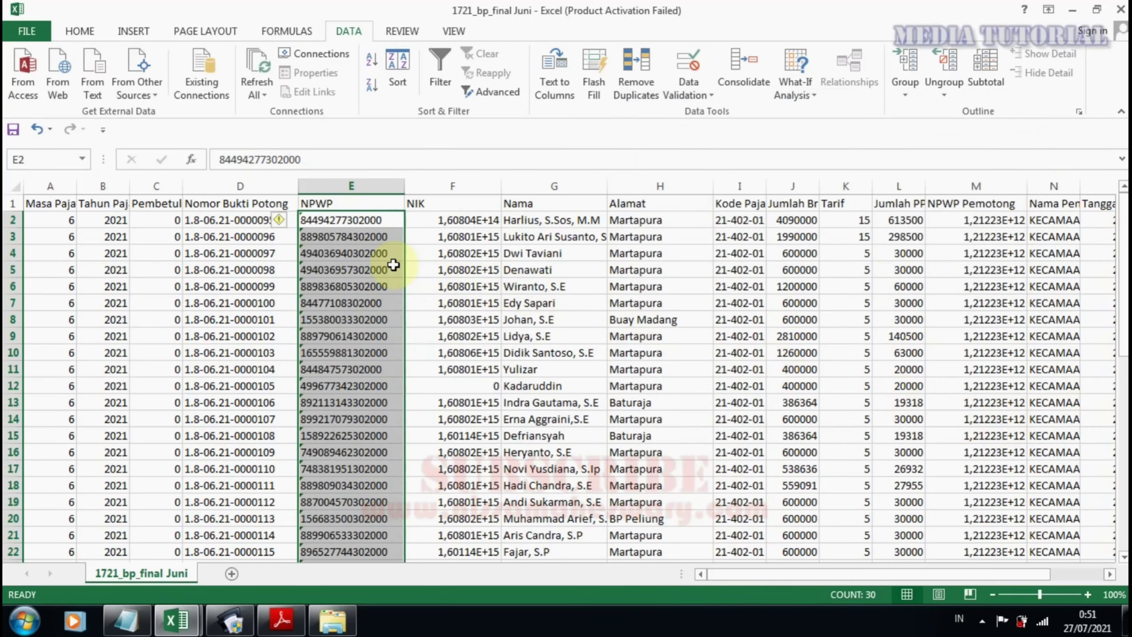
scroll(316, 405, "down", 3)
scroll(429, 330, "up", 3)
left_click(441, 386)
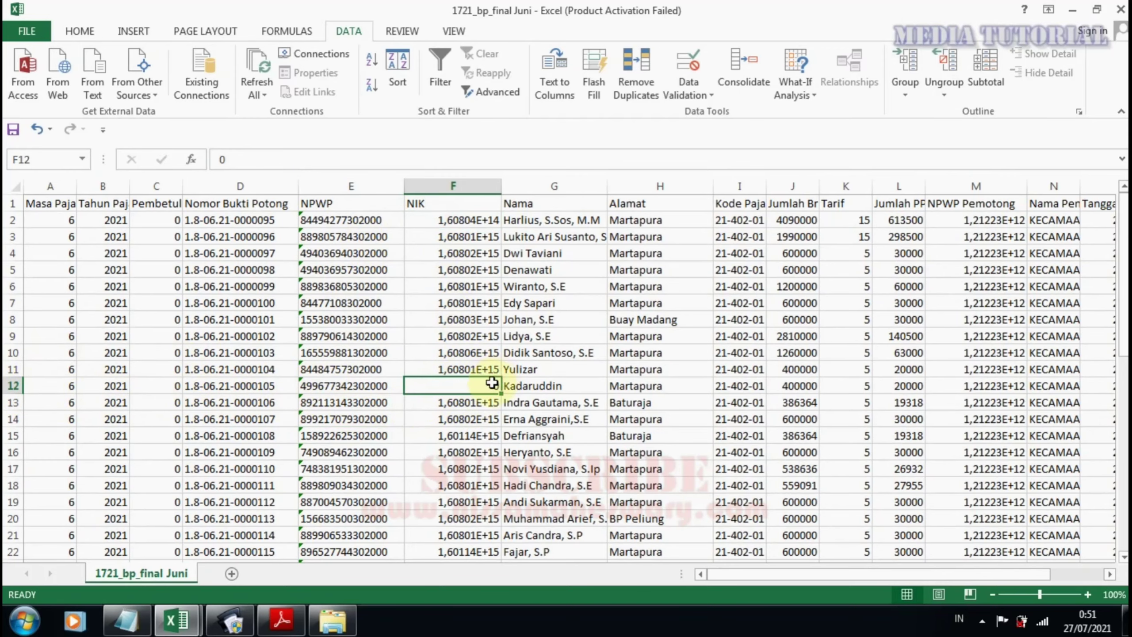
Select the NIK values F2:F31 and start Text to Columns with Fixed width, reaching Step 2.
left_click_drag(454, 219, 455, 538)
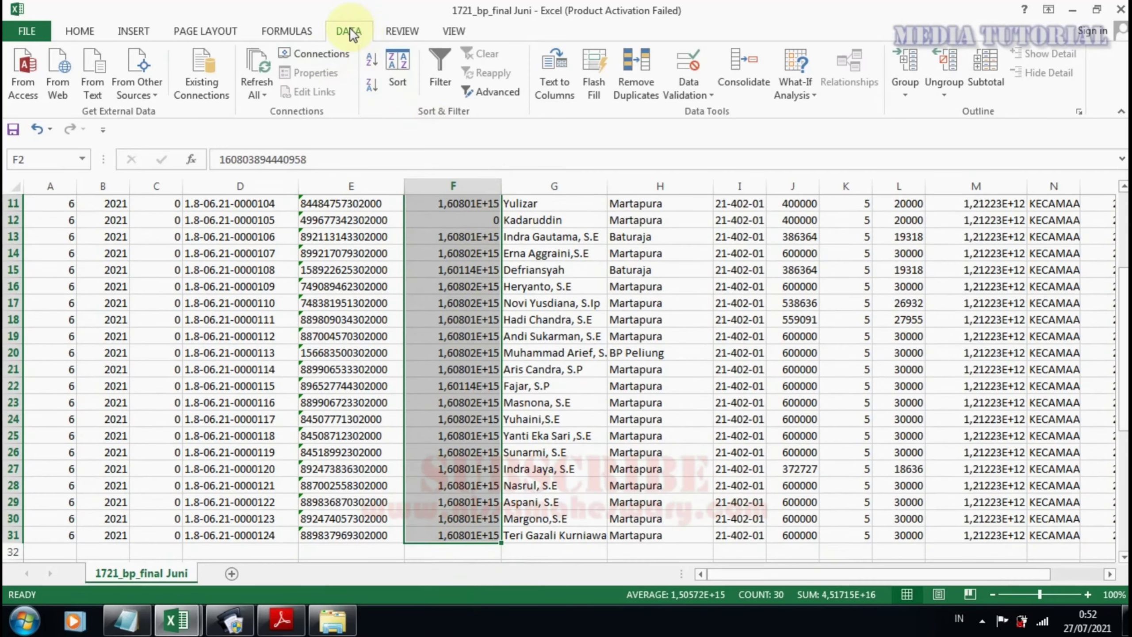
left_click(552, 84)
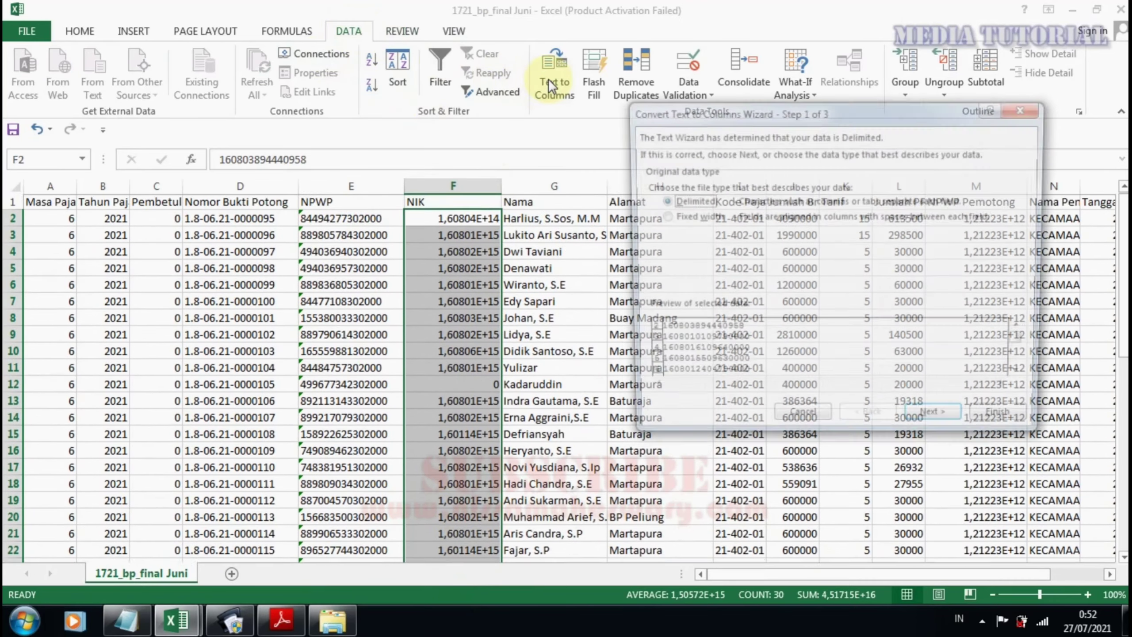
left_click(666, 218)
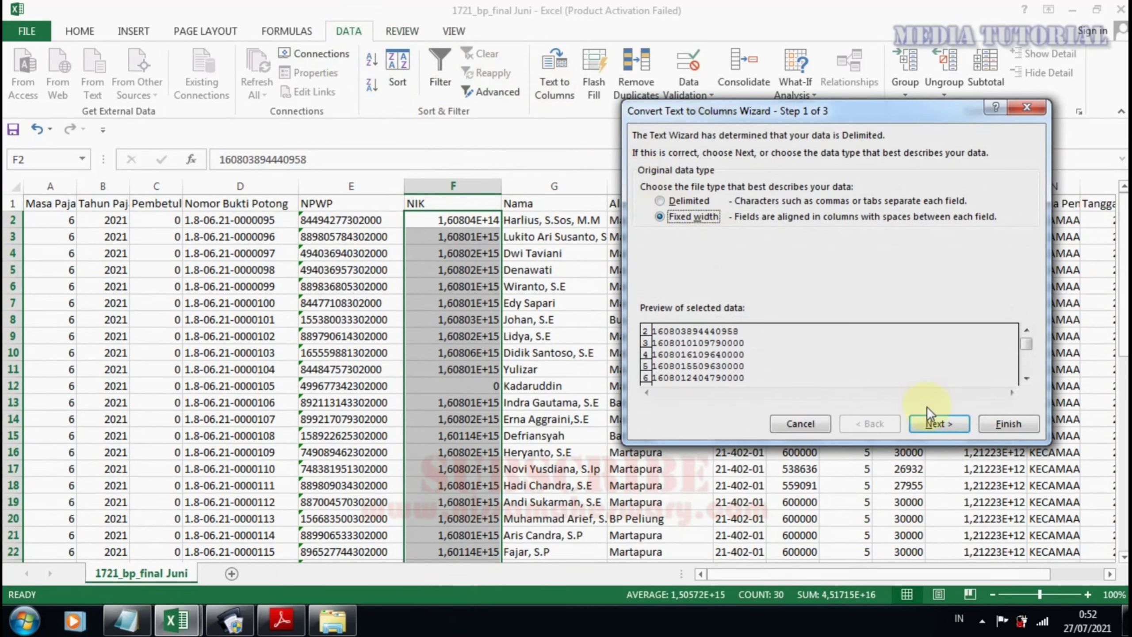
left_click(936, 423)
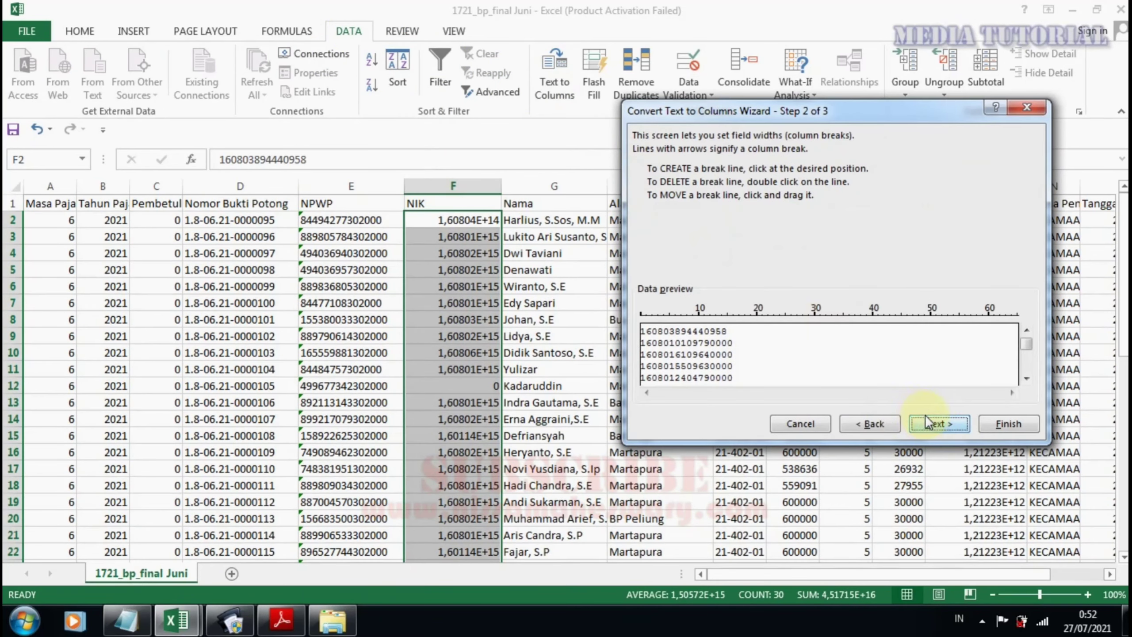
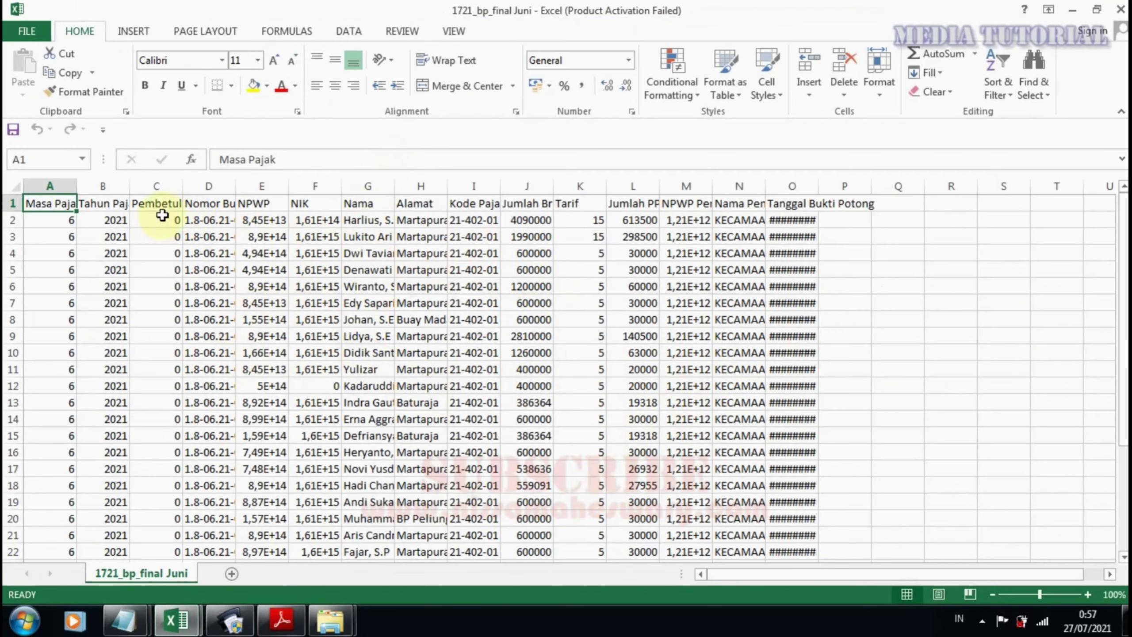
Widen column D for the full Nomor Bukti Potong numbers and column O for the 08/06/2021 dates.
left_click(201, 203)
left_click_drag(235, 186, 321, 196)
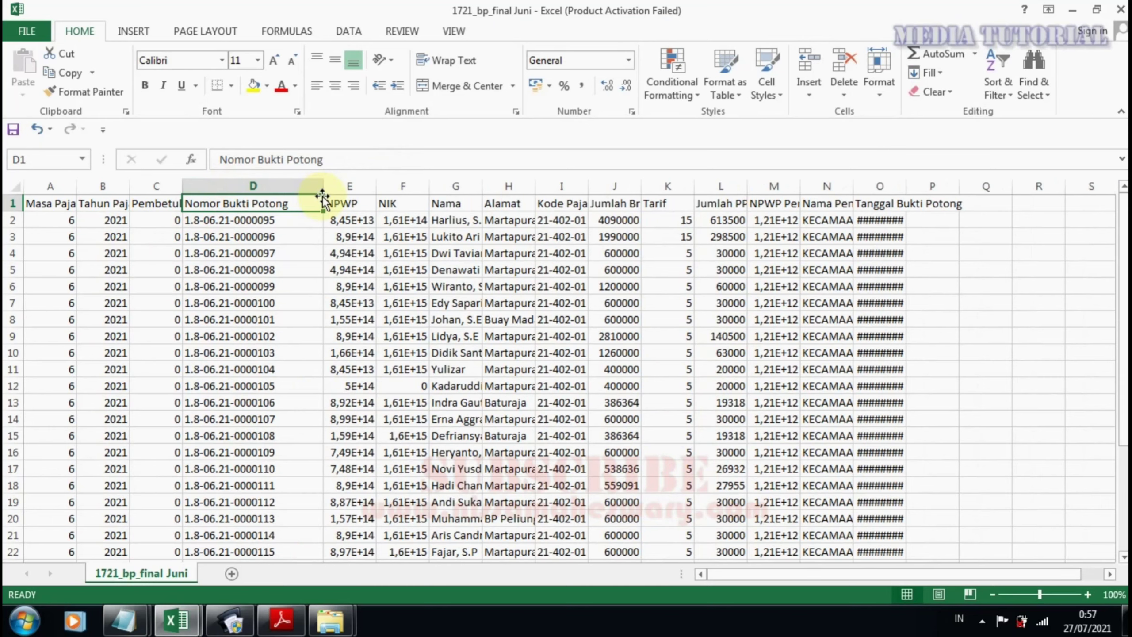
left_click(210, 223)
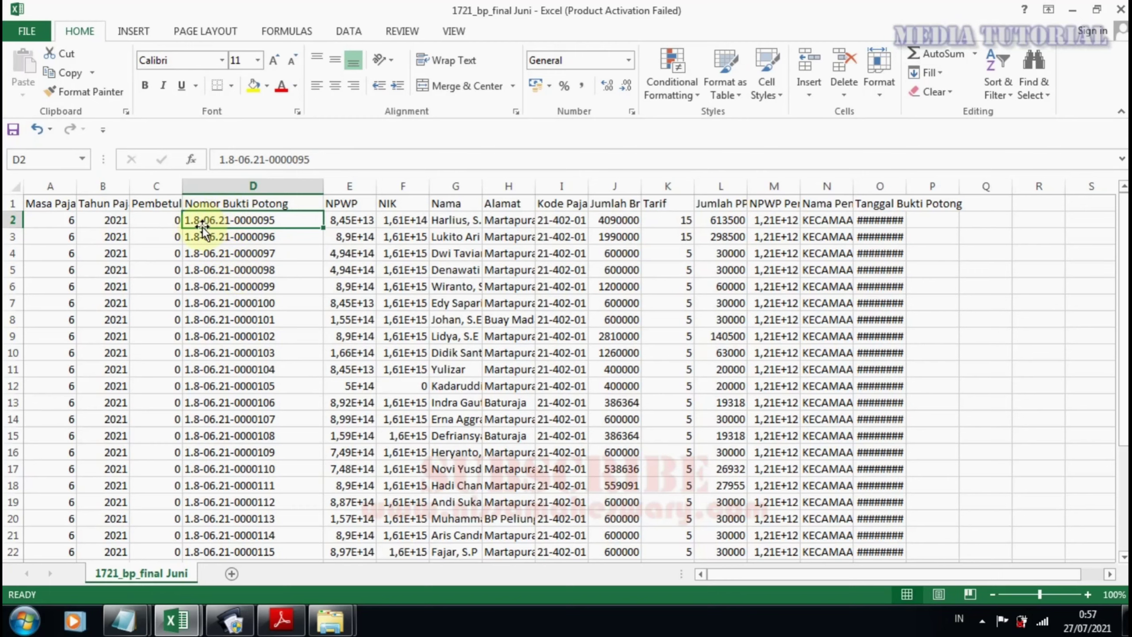
left_click_drag(906, 186, 969, 188)
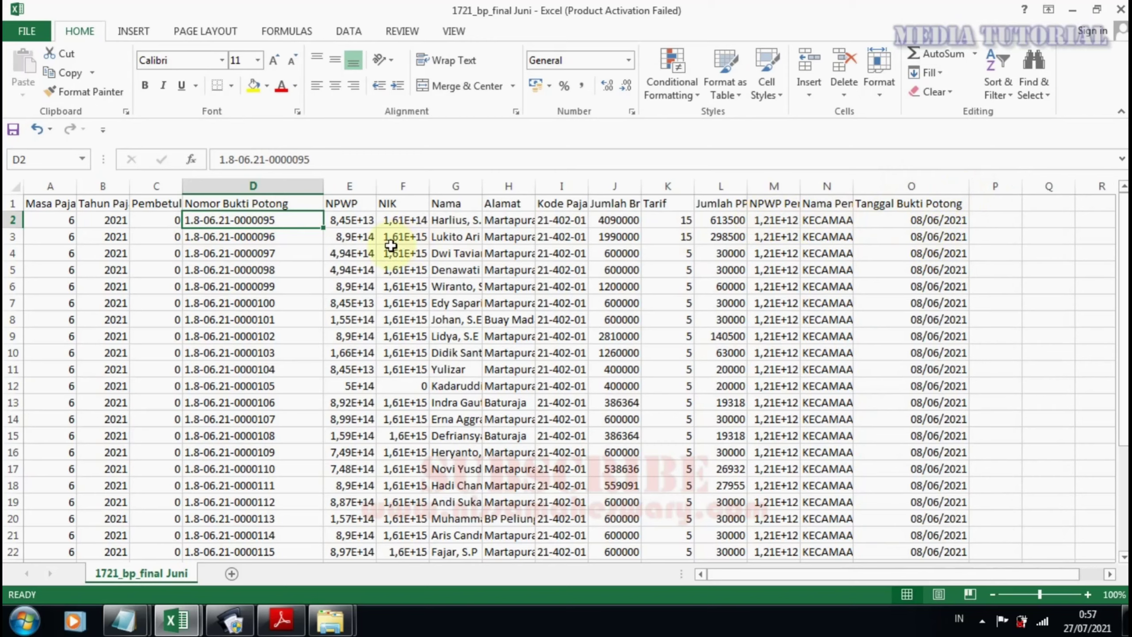
left_click(125, 620)
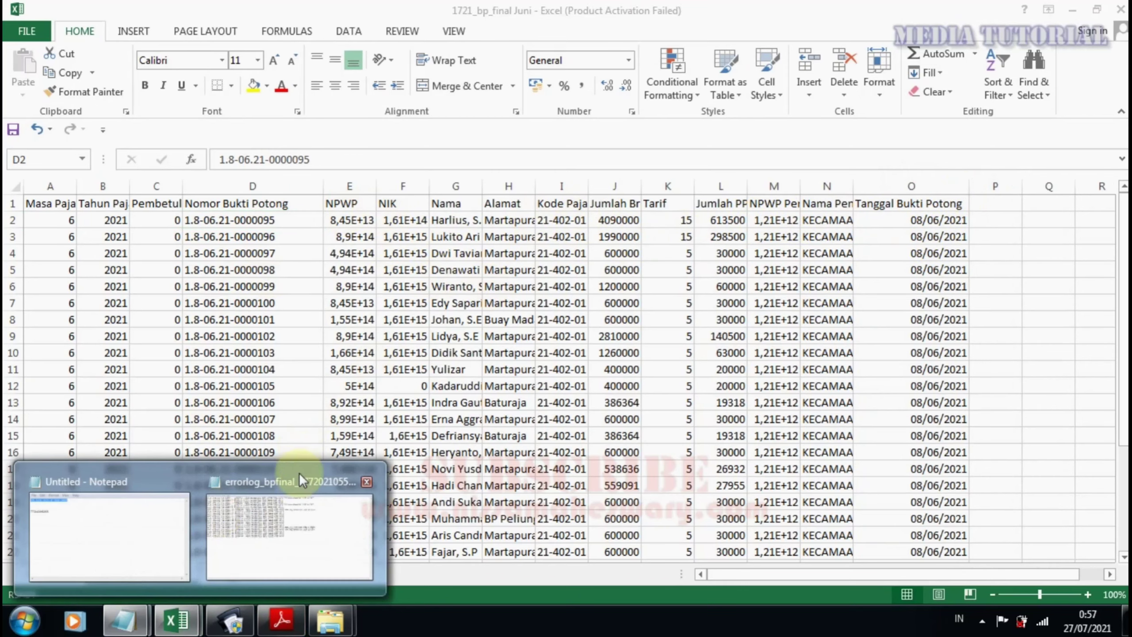
Highlight the error log's line 2 and line 7 messages, then return to the 1721_bp_final Juni workbook.
left_click(295, 525)
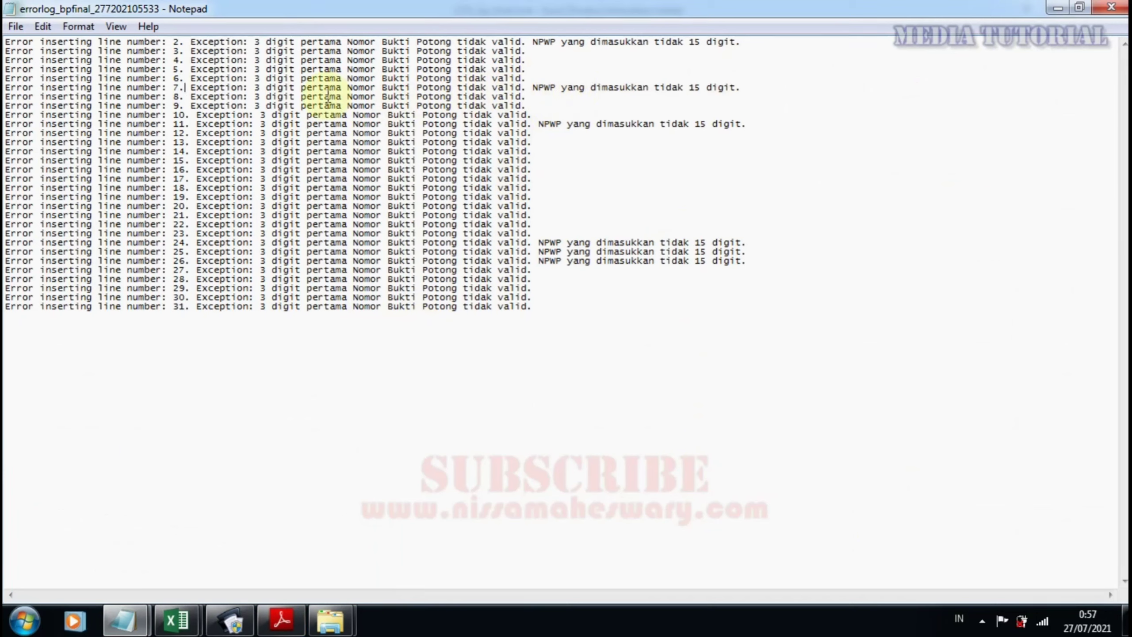
left_click_drag(551, 42, 19, 41)
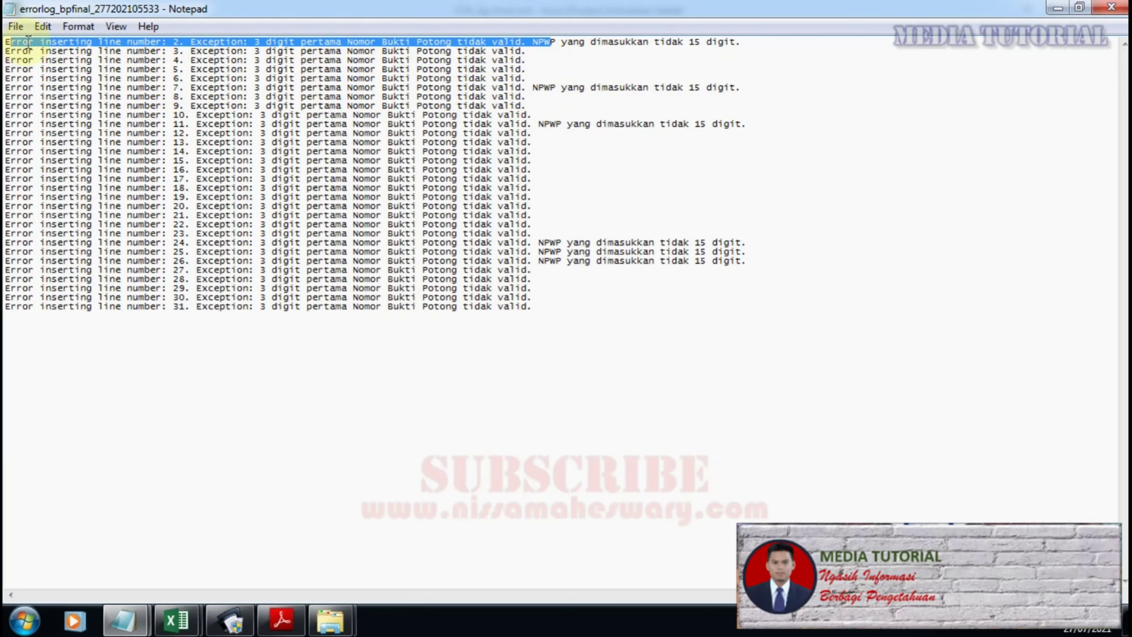
left_click_drag(533, 87, 5, 86)
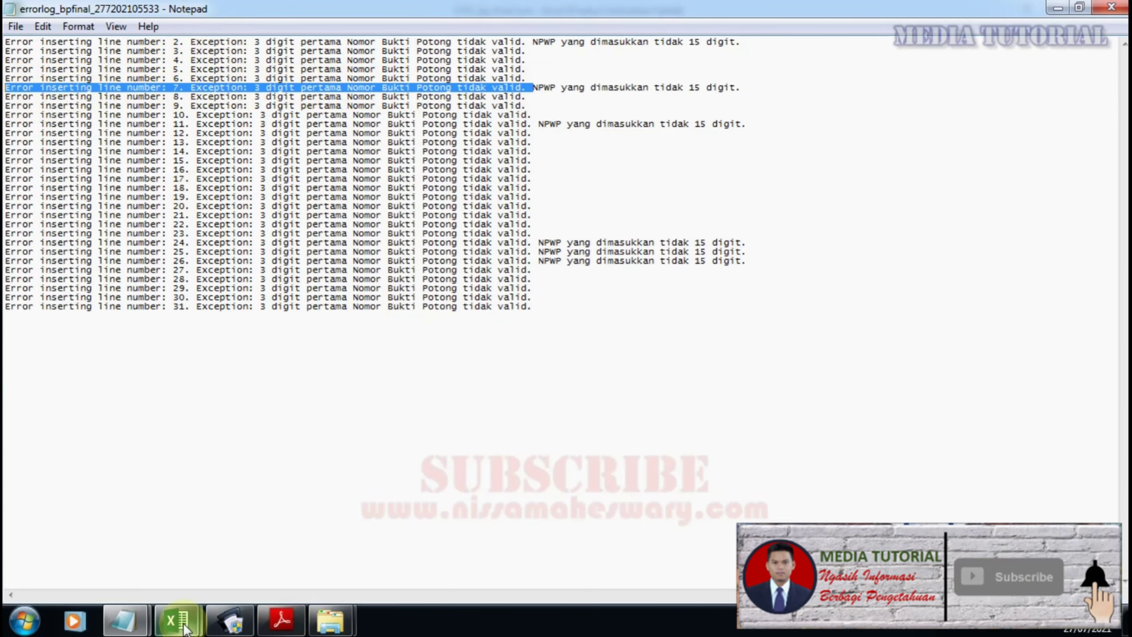
mouse_move(176, 620)
left_click(264, 502)
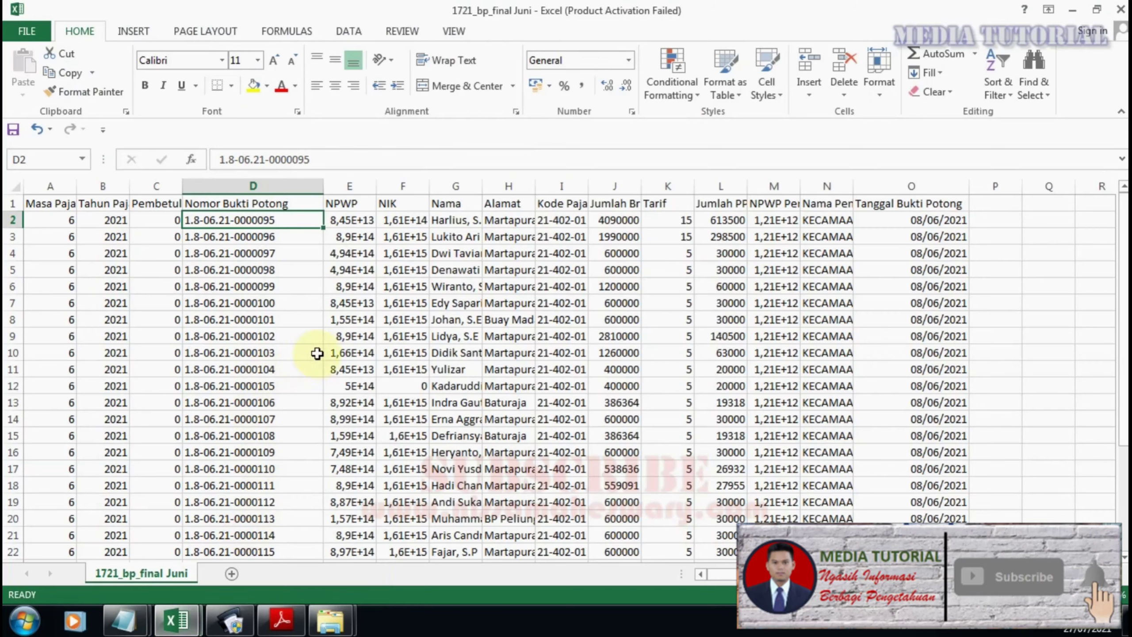
Widen the NPWP column E so the full numbers show.
left_click(14, 205)
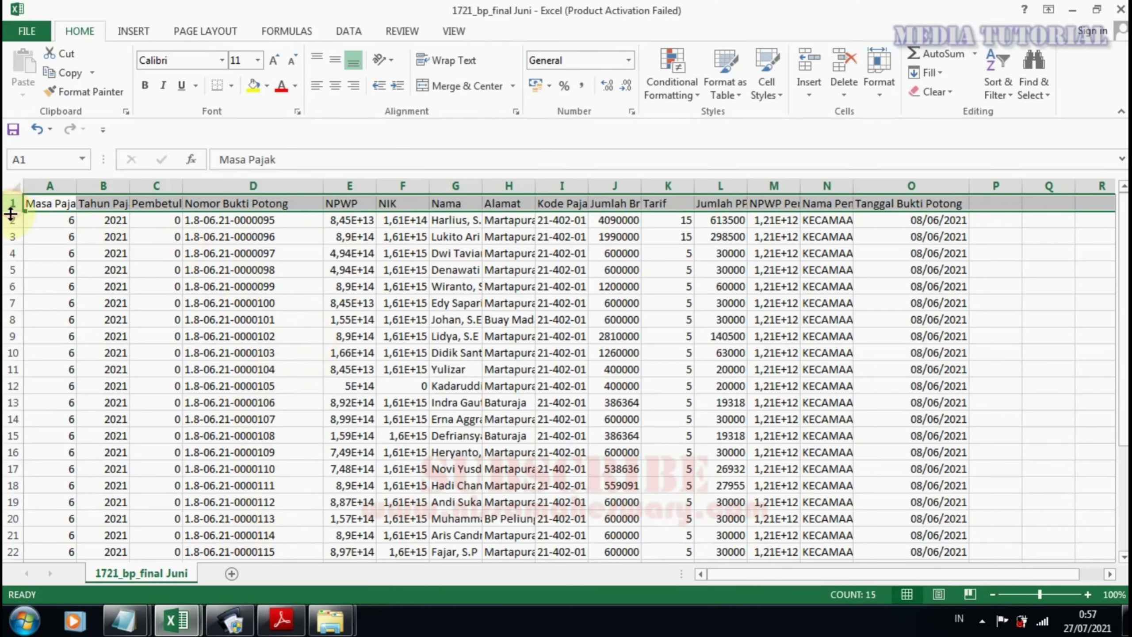
left_click(13, 220)
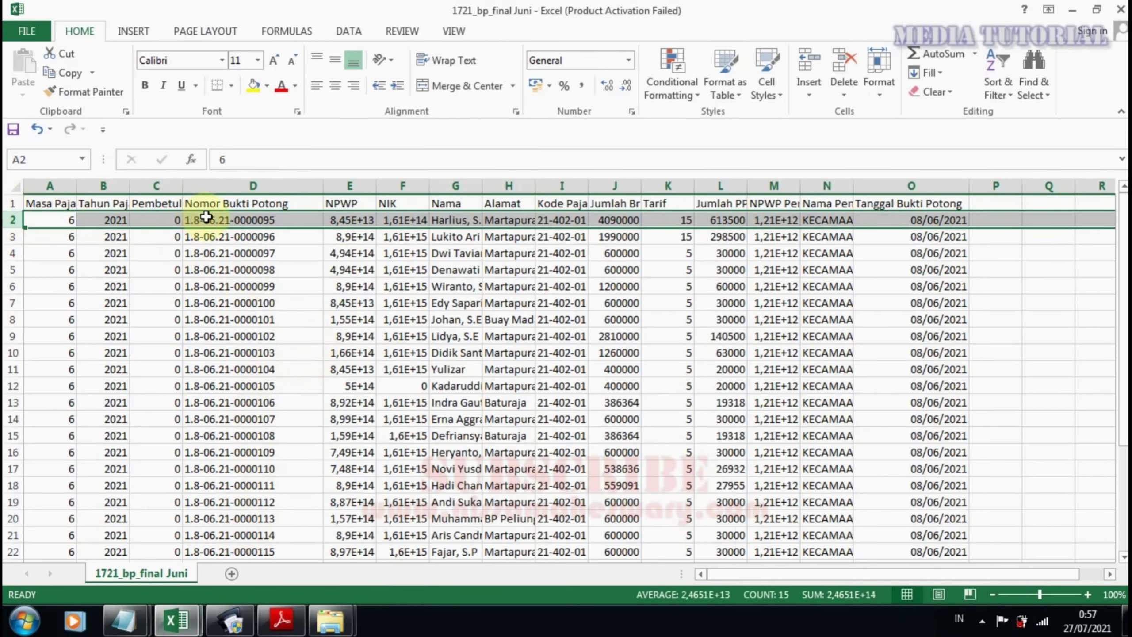
left_click_drag(376, 187, 443, 189)
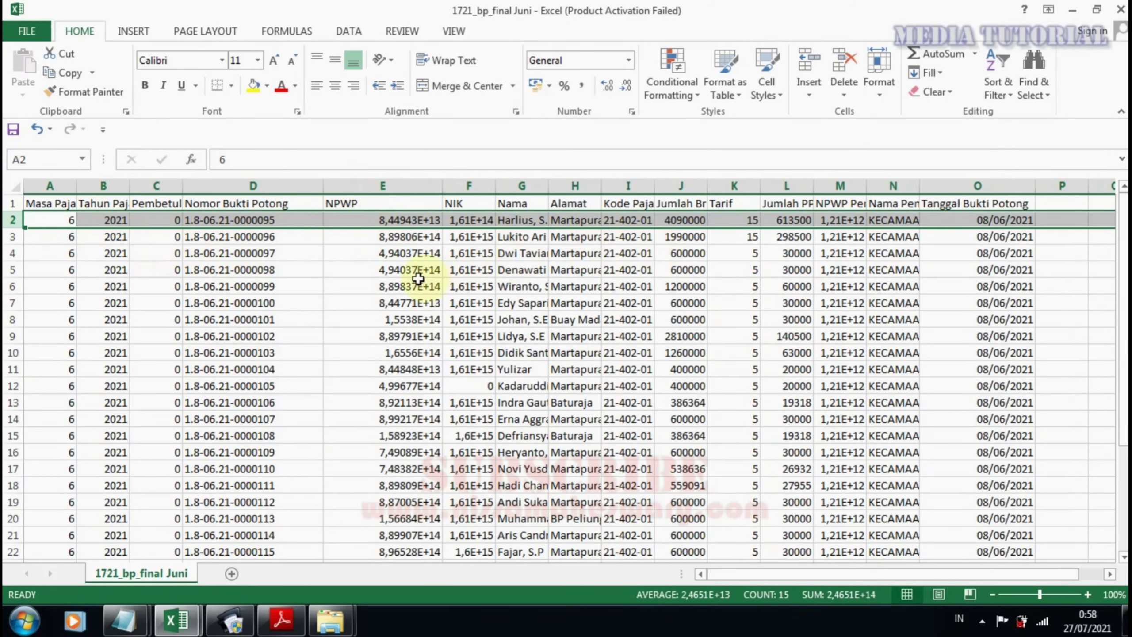
Change D2 and D3 from 1.8 to 1.4 and fill the 1.4 numbering down column D.
left_click(197, 220)
double_click(197, 221)
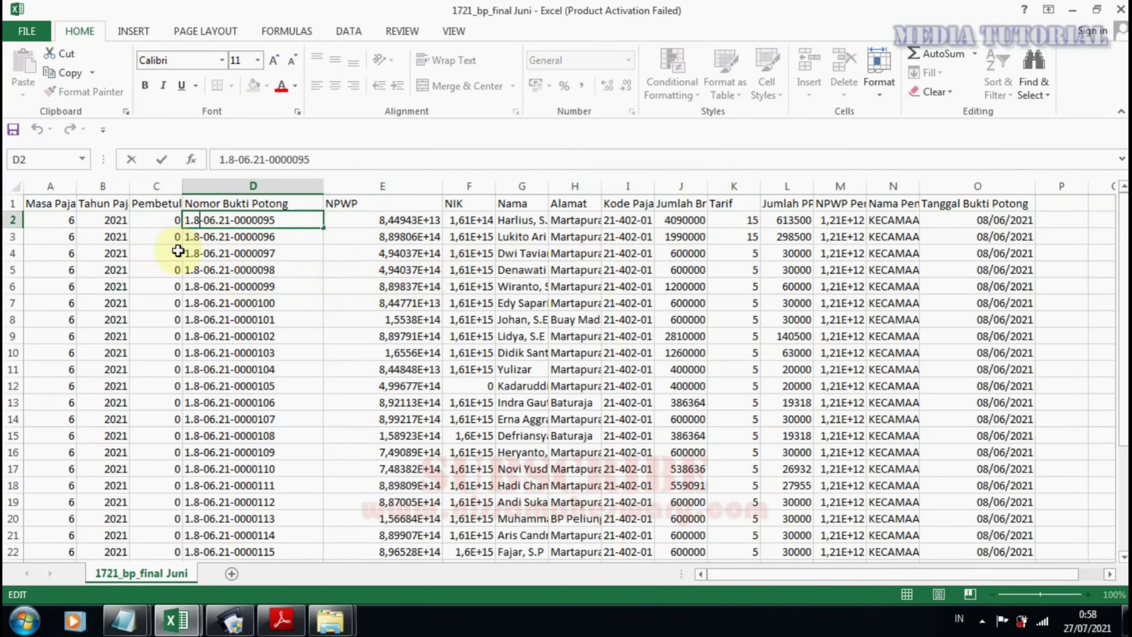
key("BackSpace")
type("4")
double_click(195, 237)
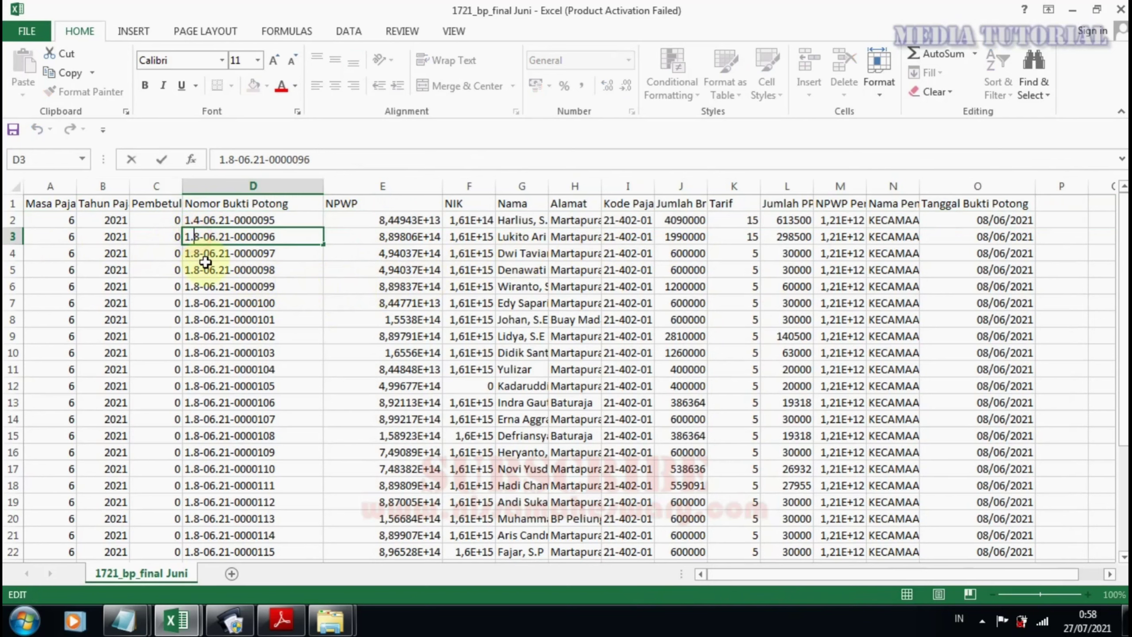
key("BackSpace")
type("4")
key("Return")
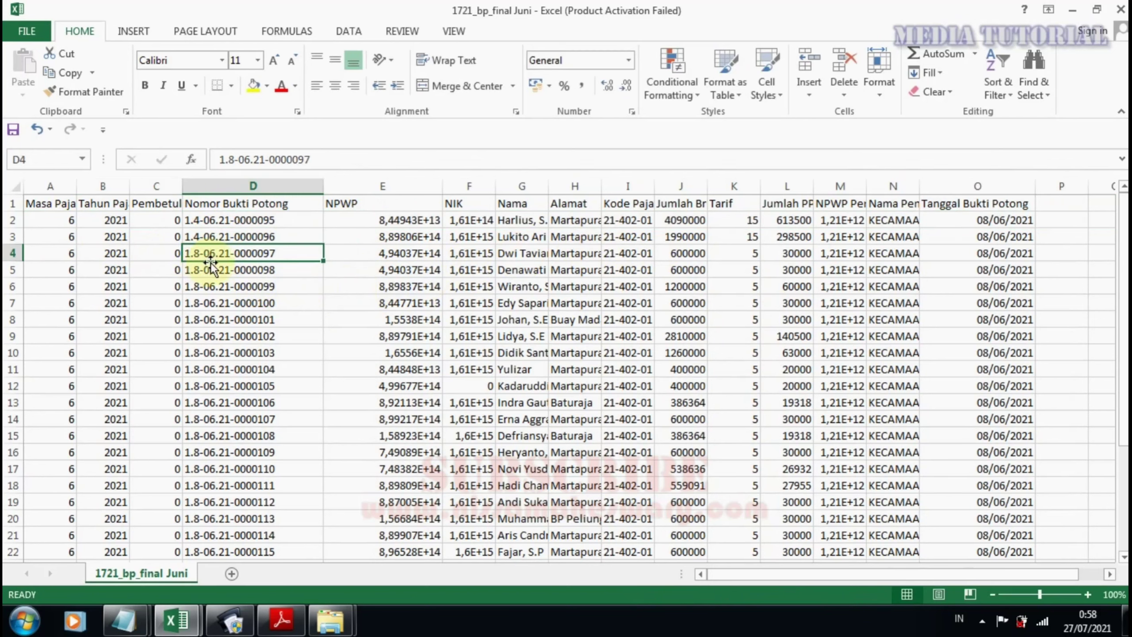
left_click_drag(247, 220, 247, 237)
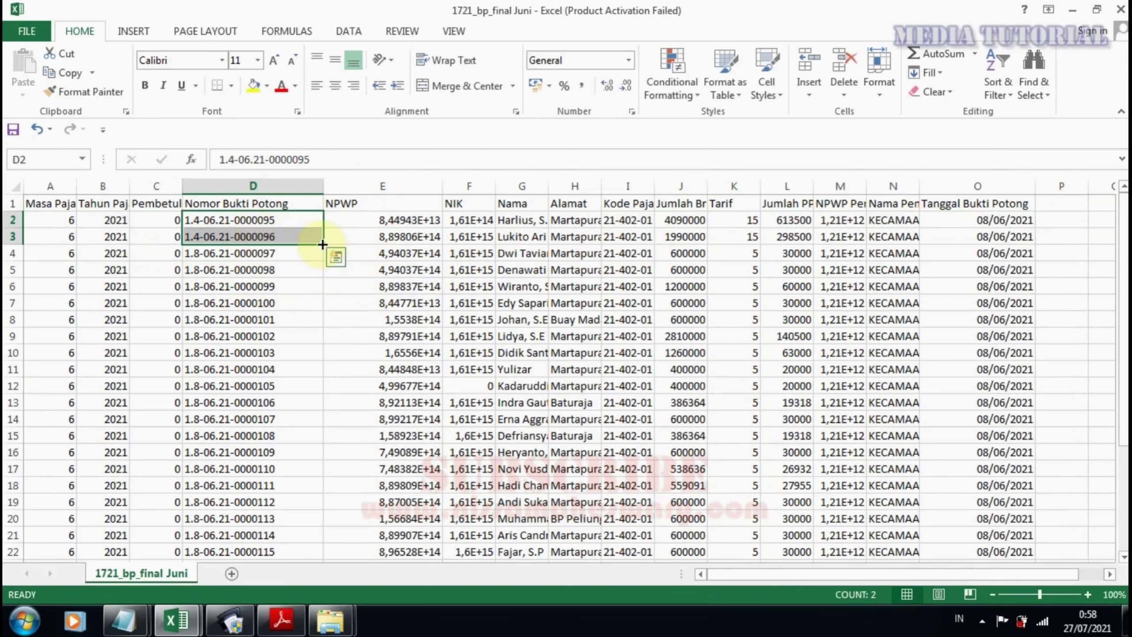
double_click(322, 244)
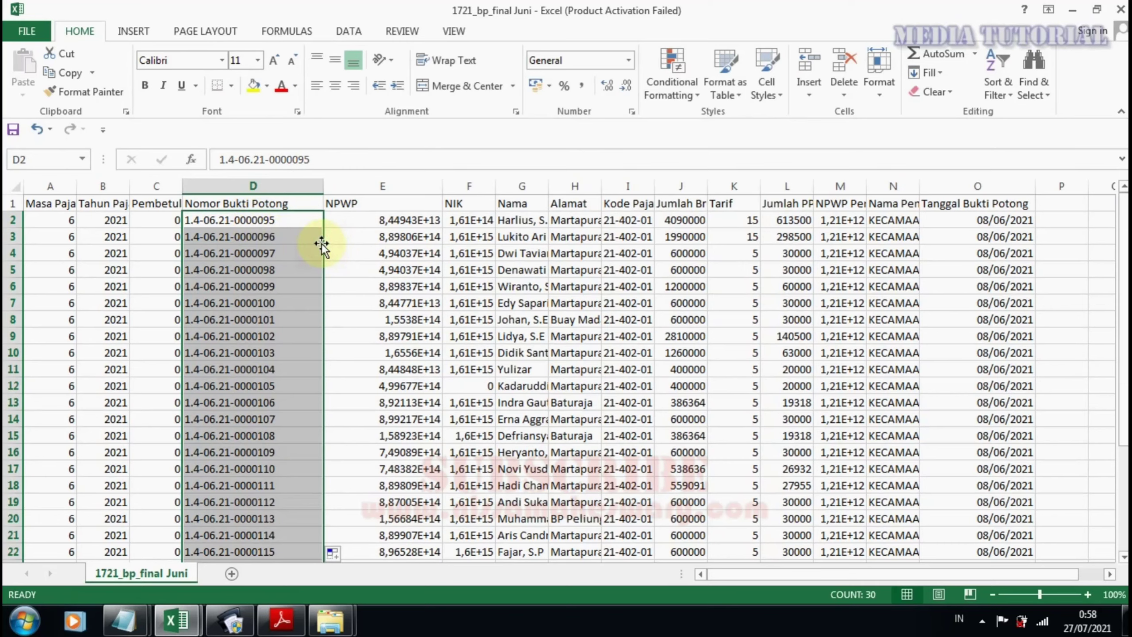
Prefix E2's NPWP with '00 so it is stored as 16-digit text.
left_click(397, 235)
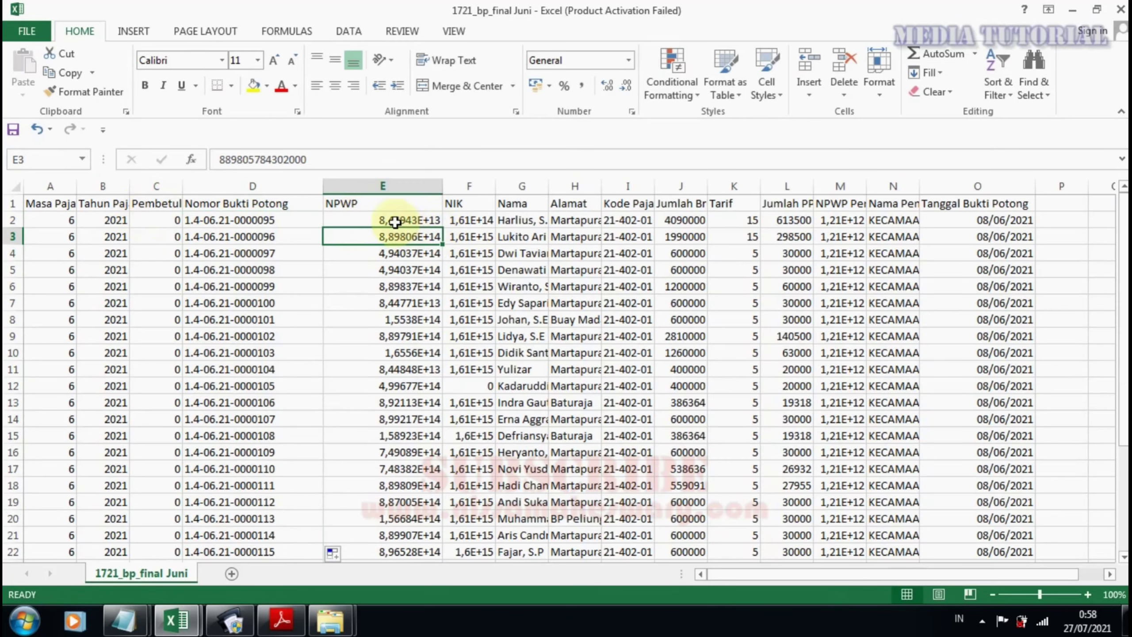
left_click(378, 219)
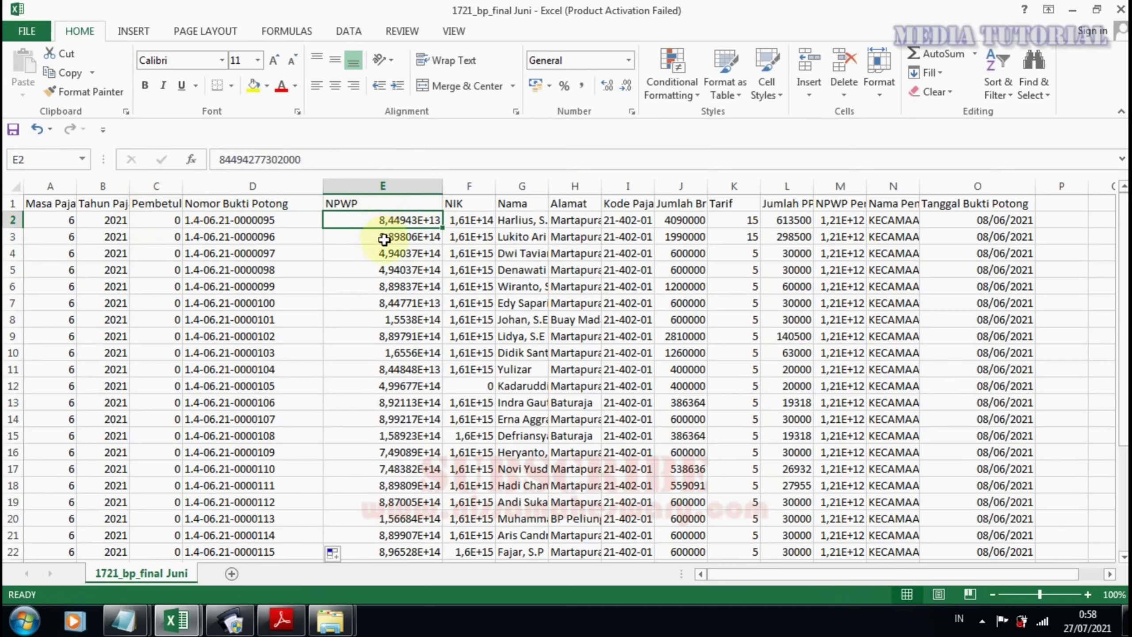
key("Down")
left_click(382, 217)
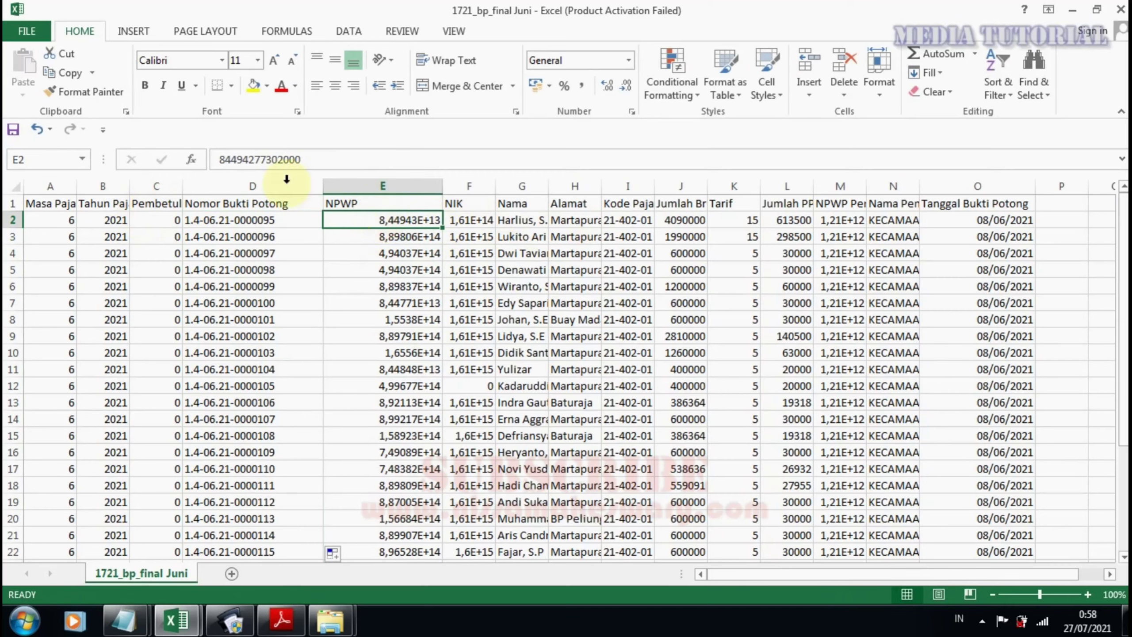
left_click(219, 159)
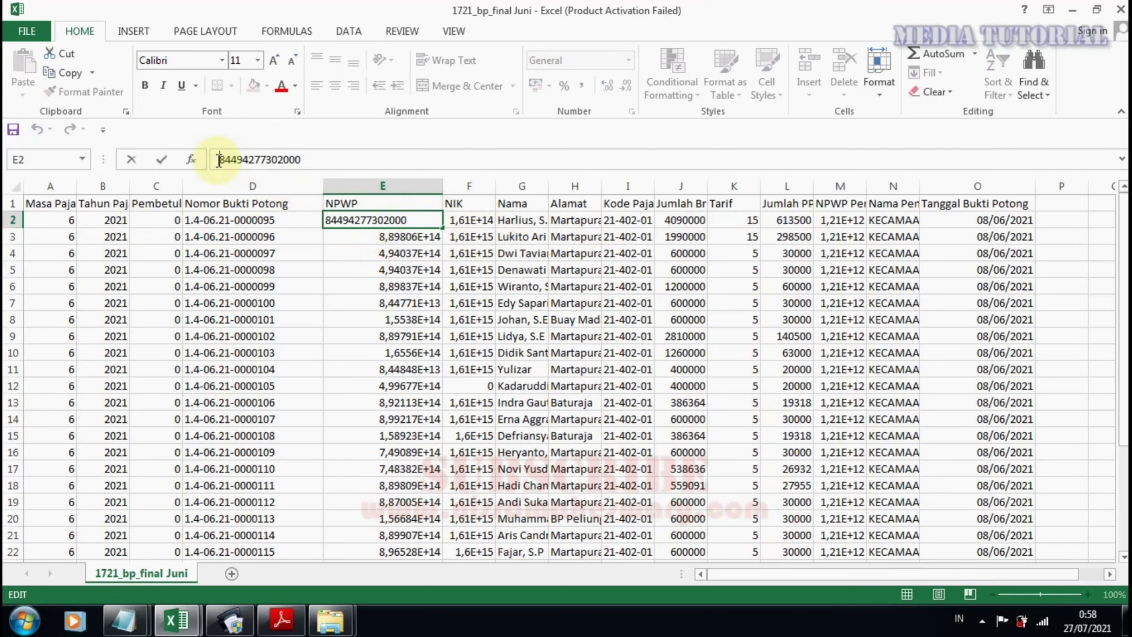
type("'")
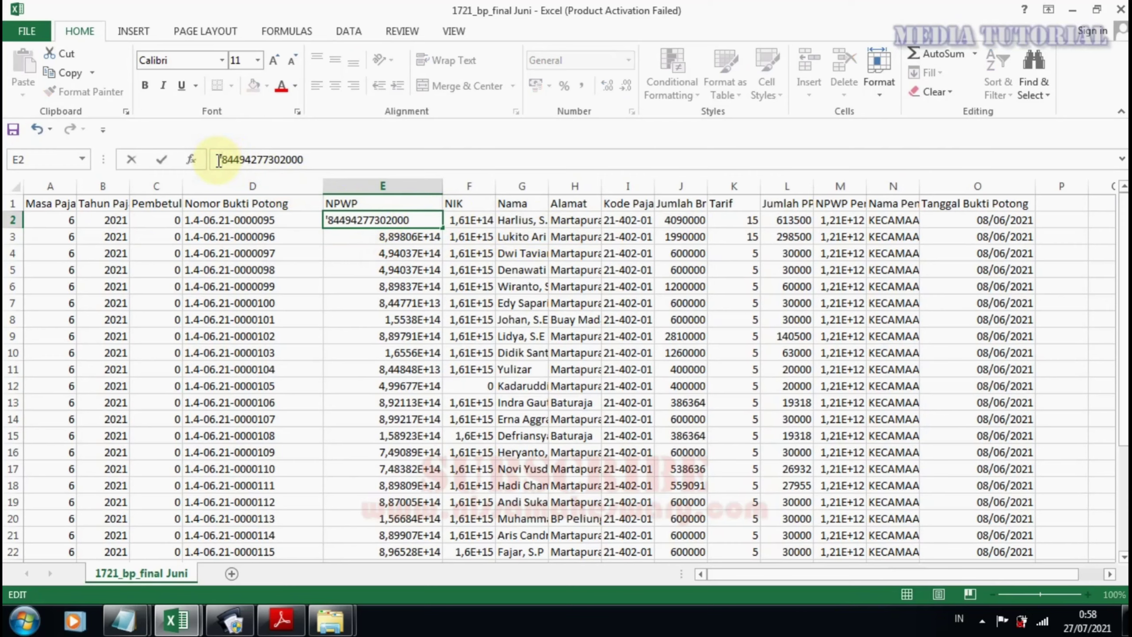
type("00")
key("Return")
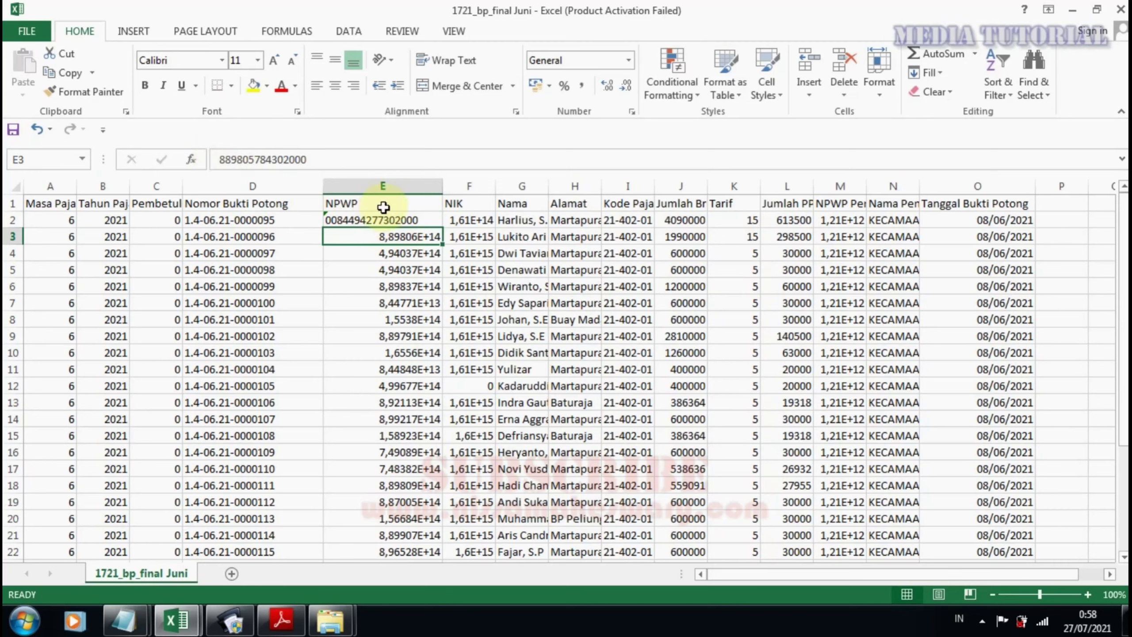
Highlight line 11's 'NPWP yang dimasukkan tidak 15 digit' error in the log, then return to the workbook.
left_click(125, 621)
left_click(256, 527)
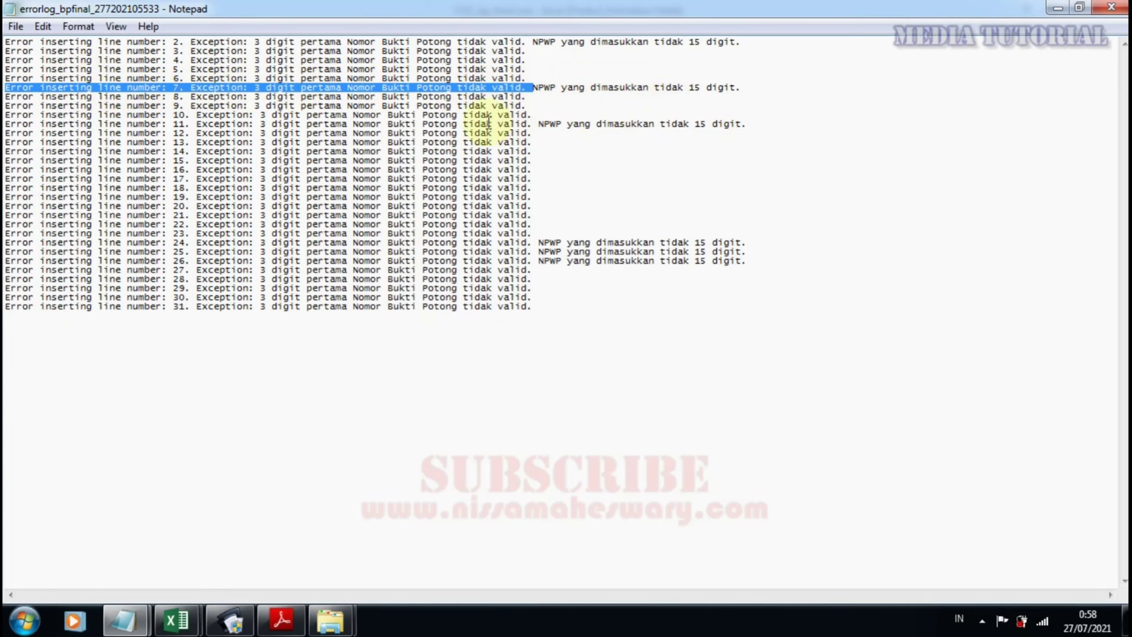
left_click(262, 125)
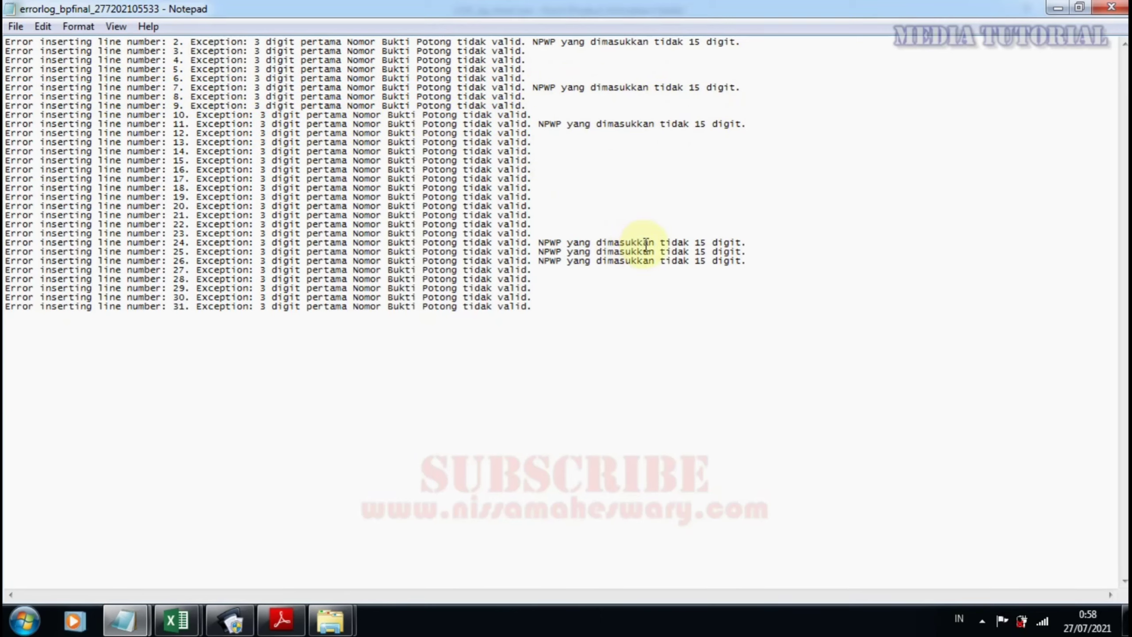
left_click_drag(162, 88, 162, 125)
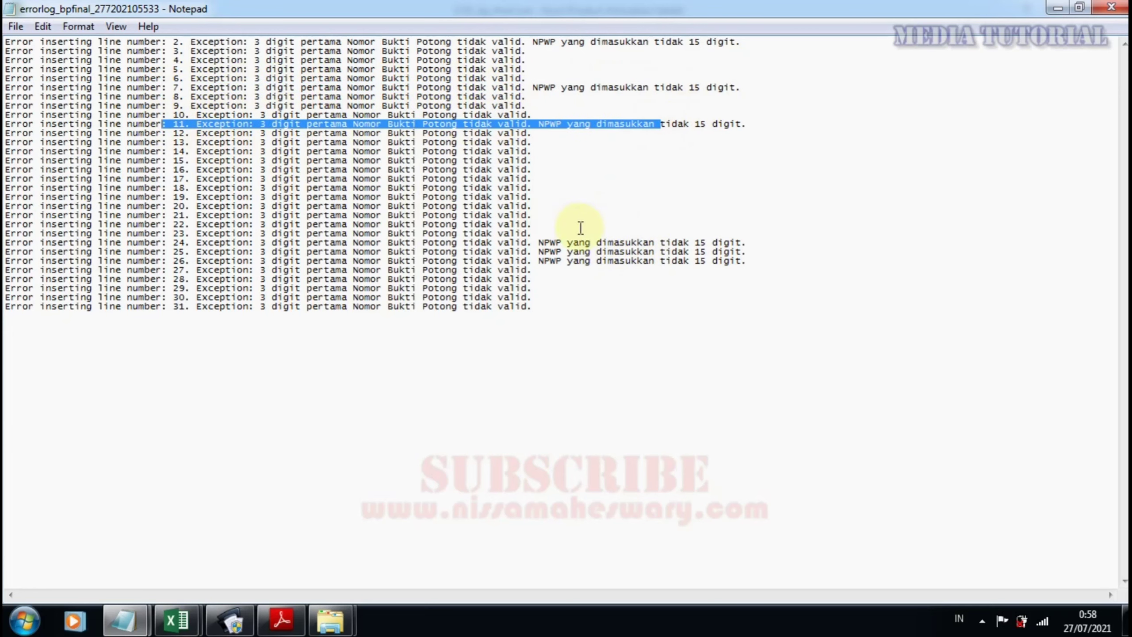
mouse_move(177, 628)
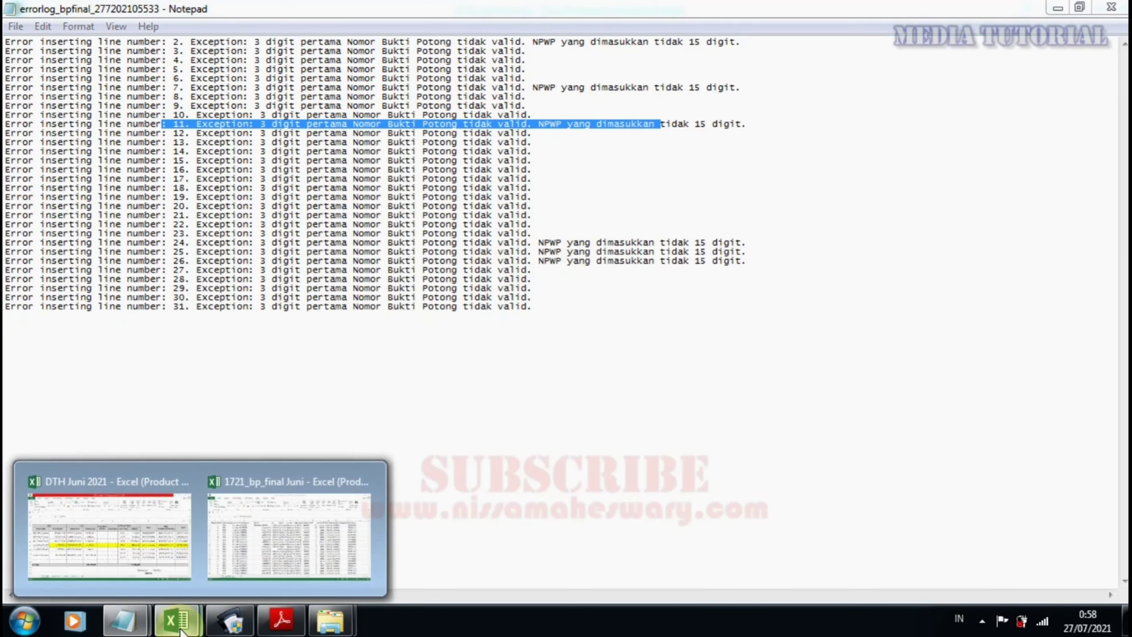
left_click(242, 535)
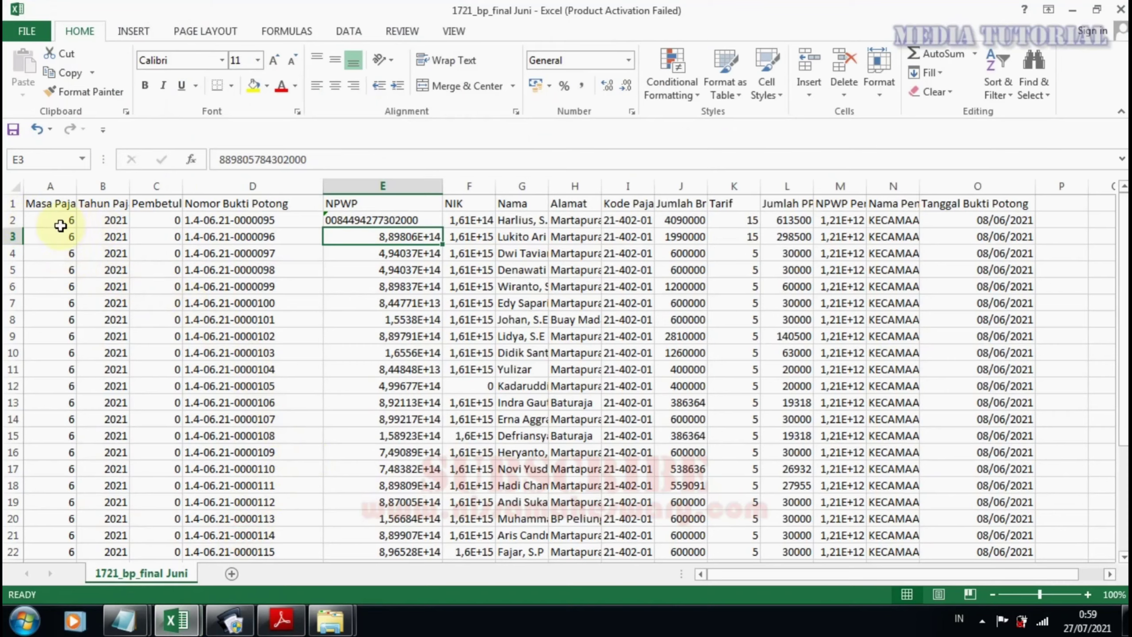
left_click(12, 220)
left_click(11, 205)
left_click(8, 219)
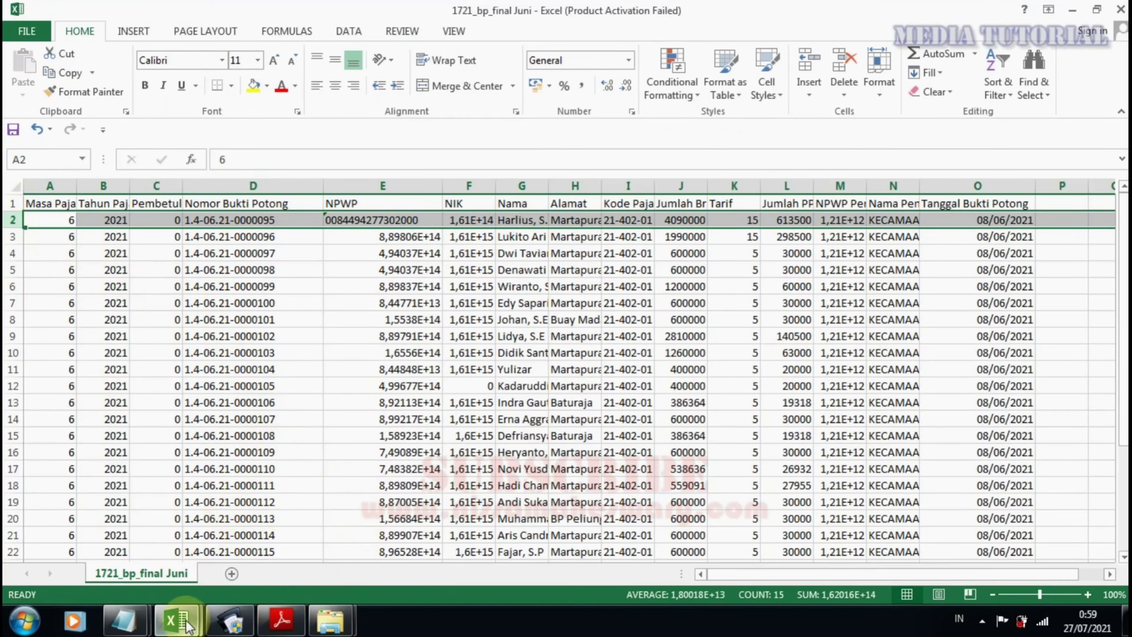
mouse_move(123, 624)
left_click(291, 518)
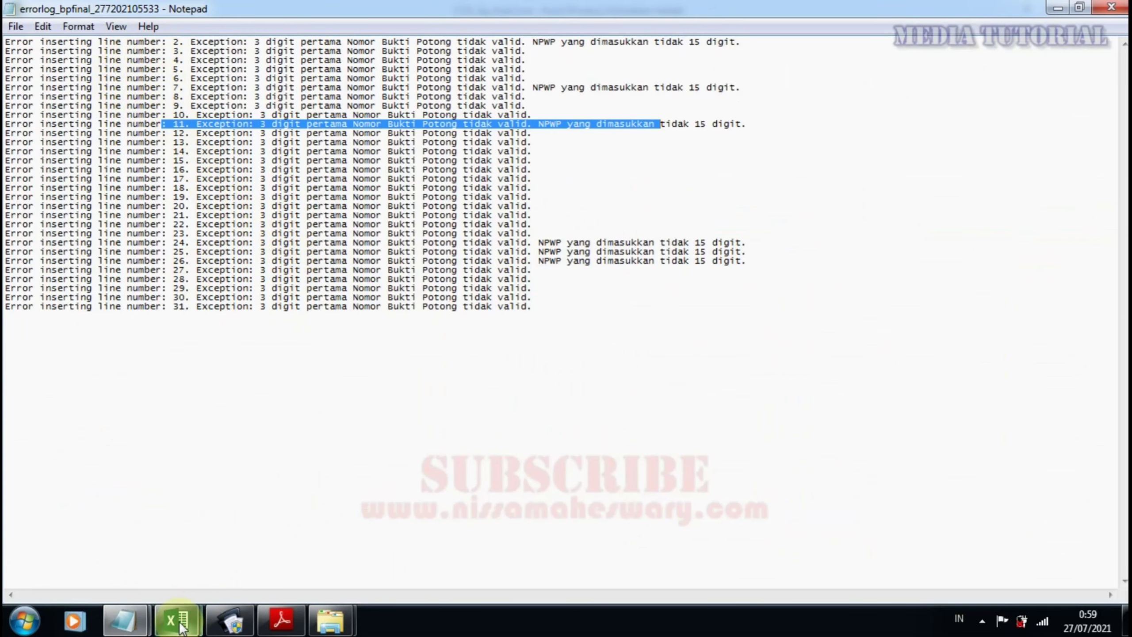
mouse_move(181, 625)
left_click(235, 546)
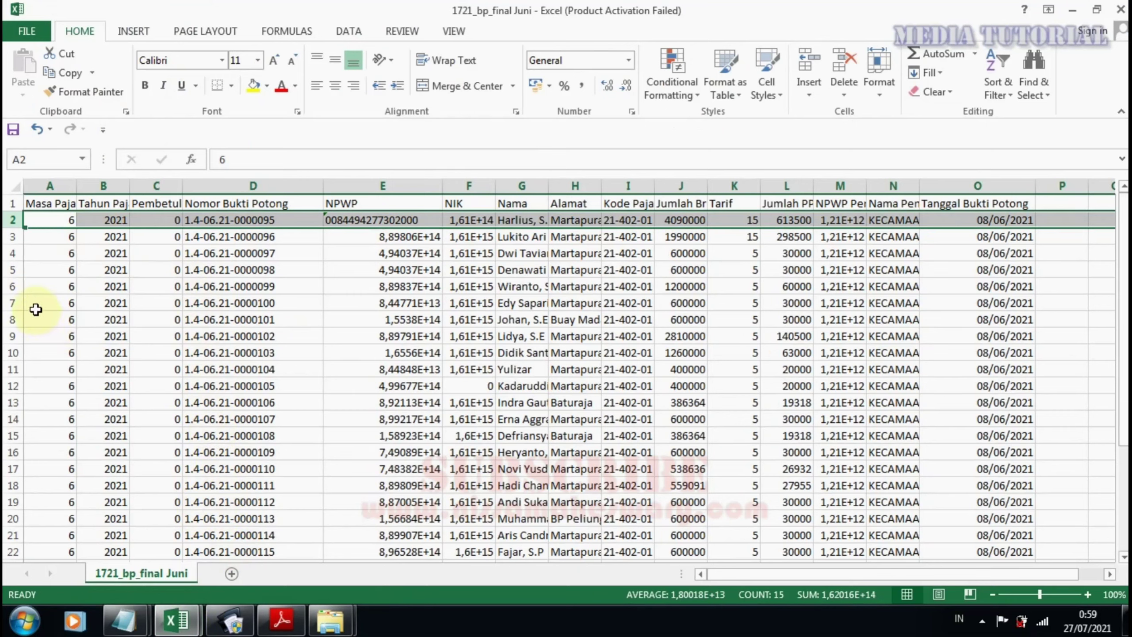
left_click(373, 303)
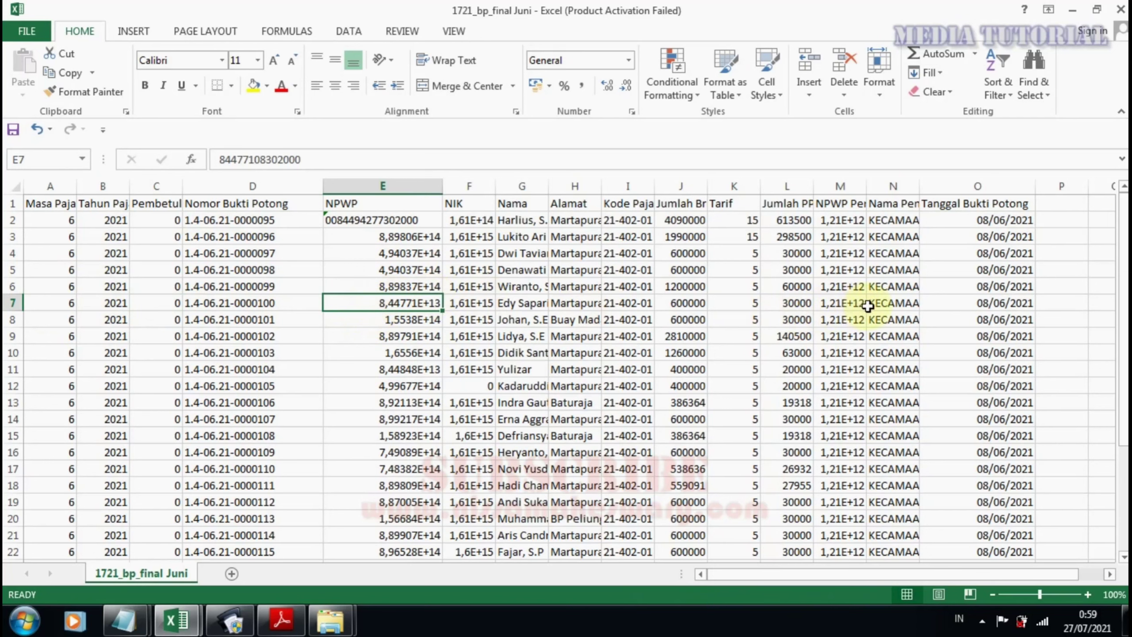
left_click(521, 305)
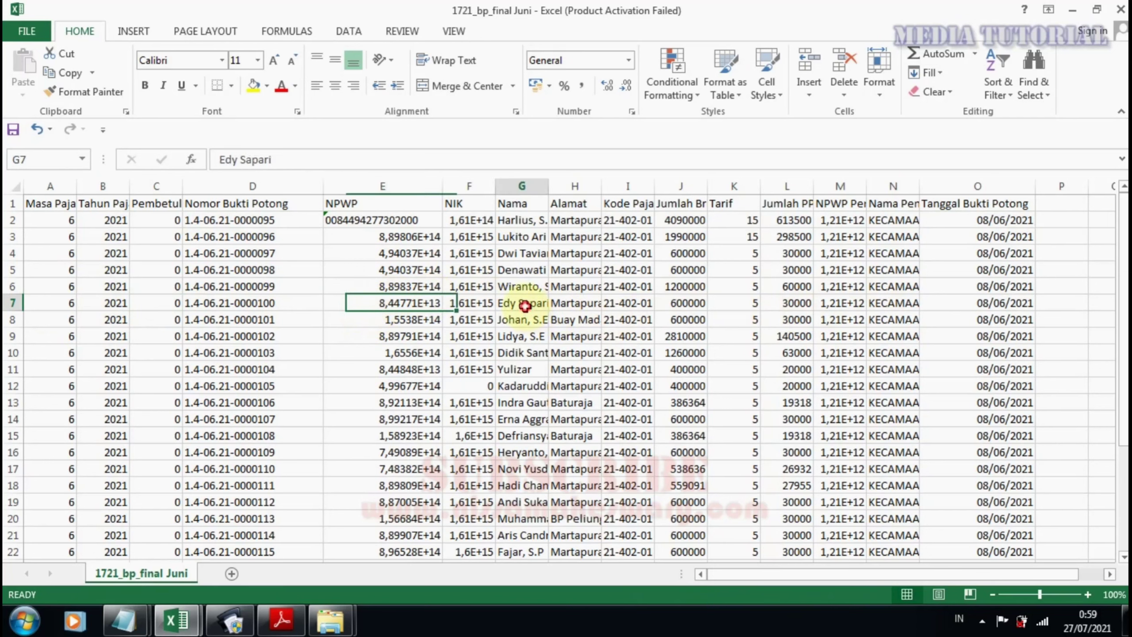
left_click(405, 312)
left_click(408, 303)
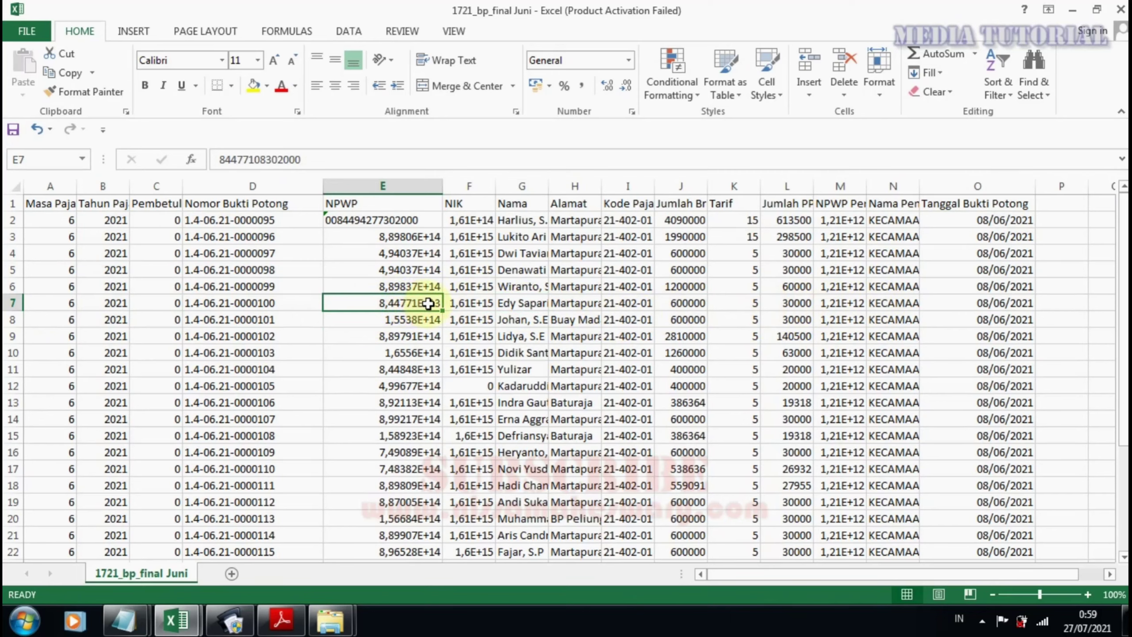
left_click(833, 305)
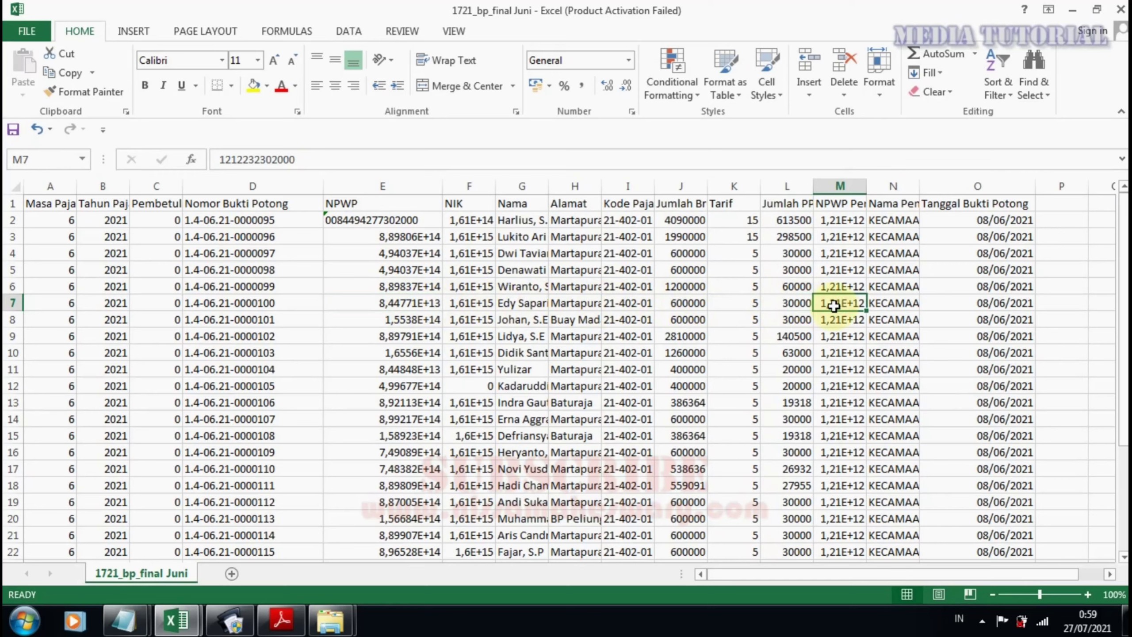
left_click(400, 307)
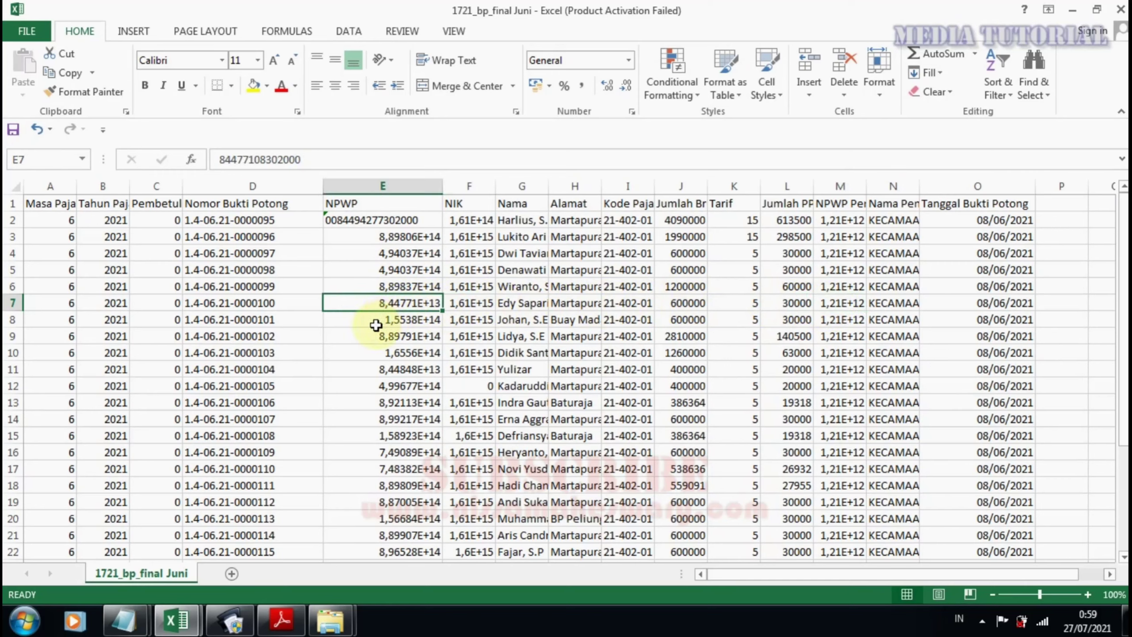
right_click(14, 301)
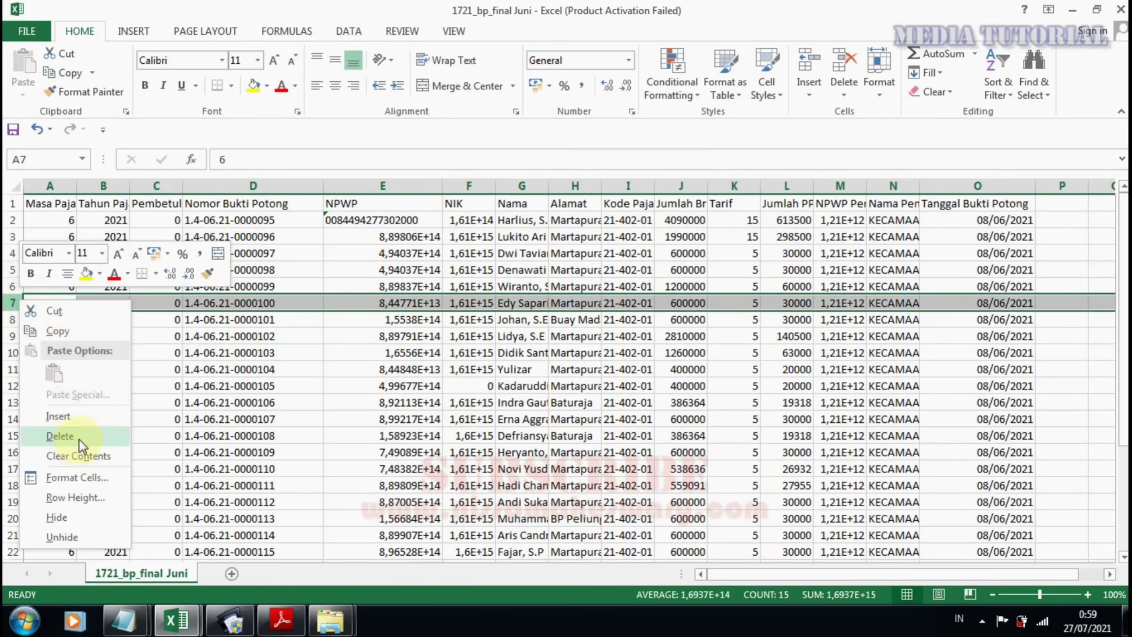
left_click(383, 306)
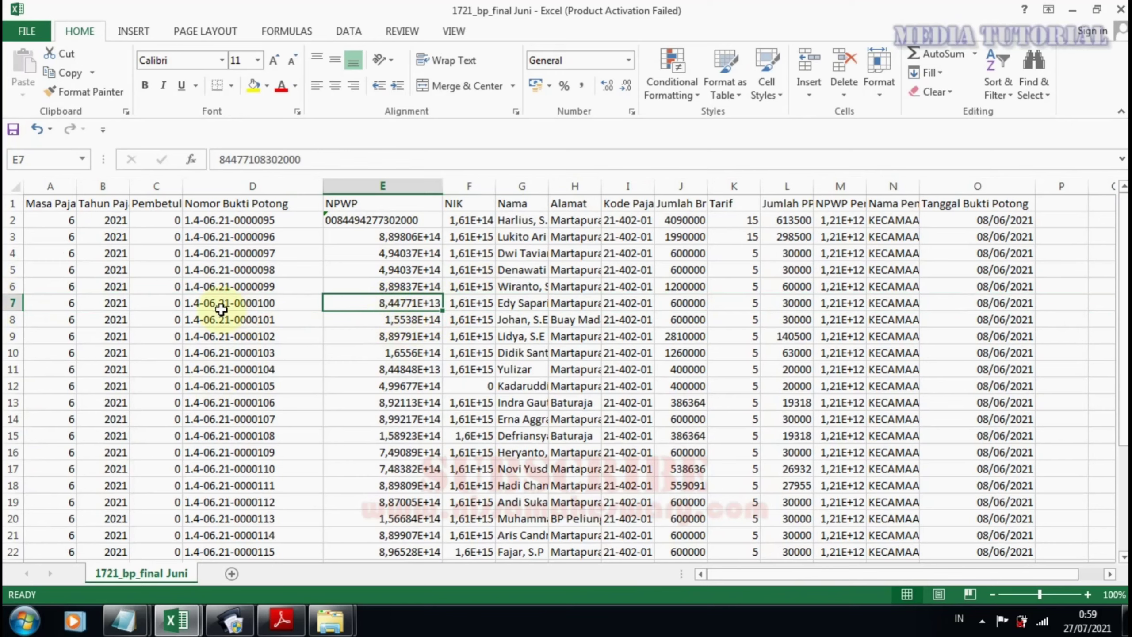
Close the Impor Bukti Potong Final preview and open Referensi > Bukti Potong > Penerima Penghasilan.
left_click(229, 624)
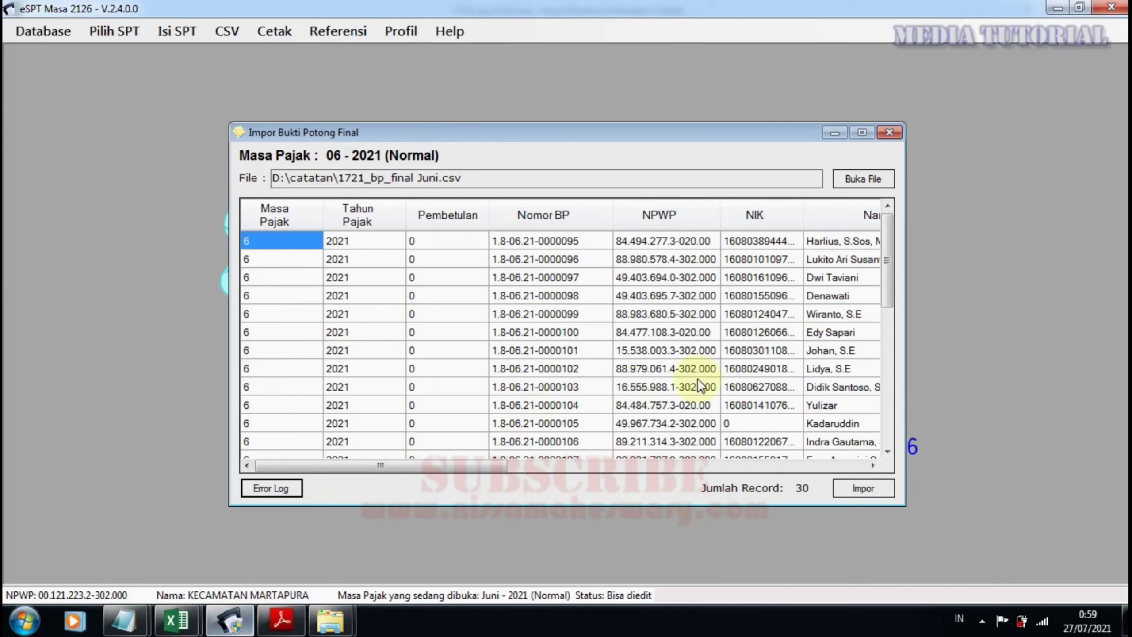
left_click(889, 132)
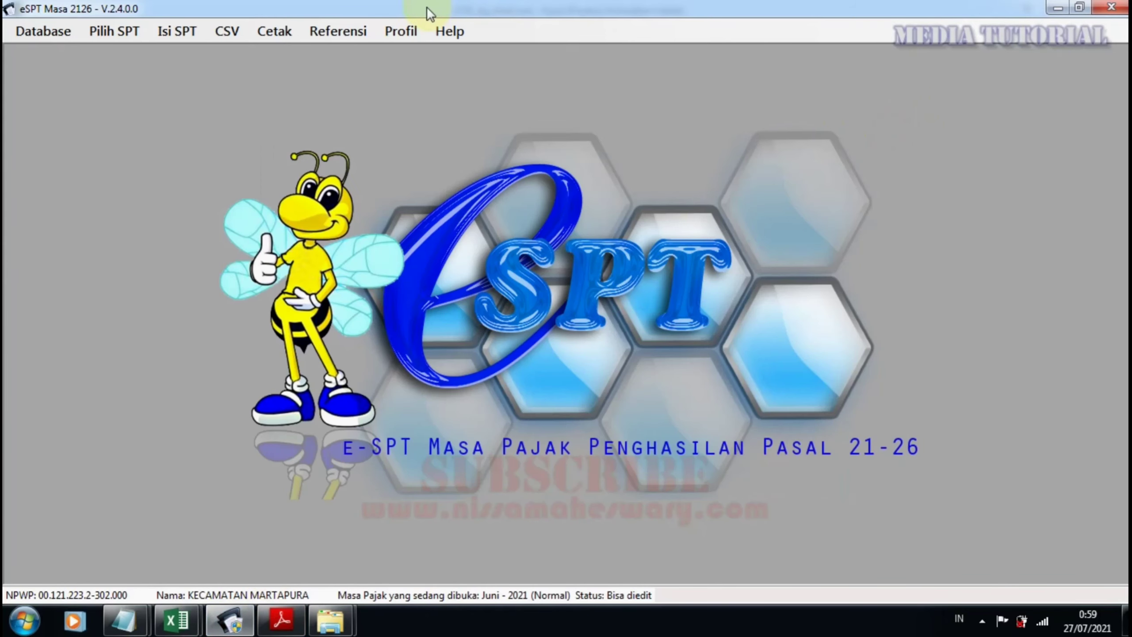
left_click(363, 32)
mouse_move(351, 53)
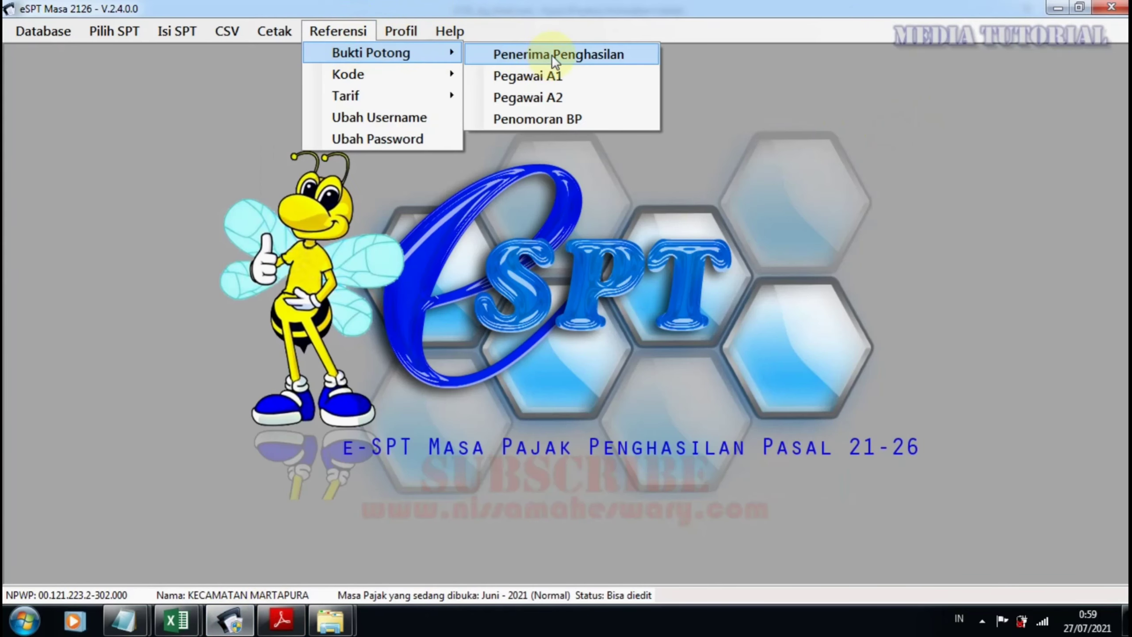
left_click(552, 55)
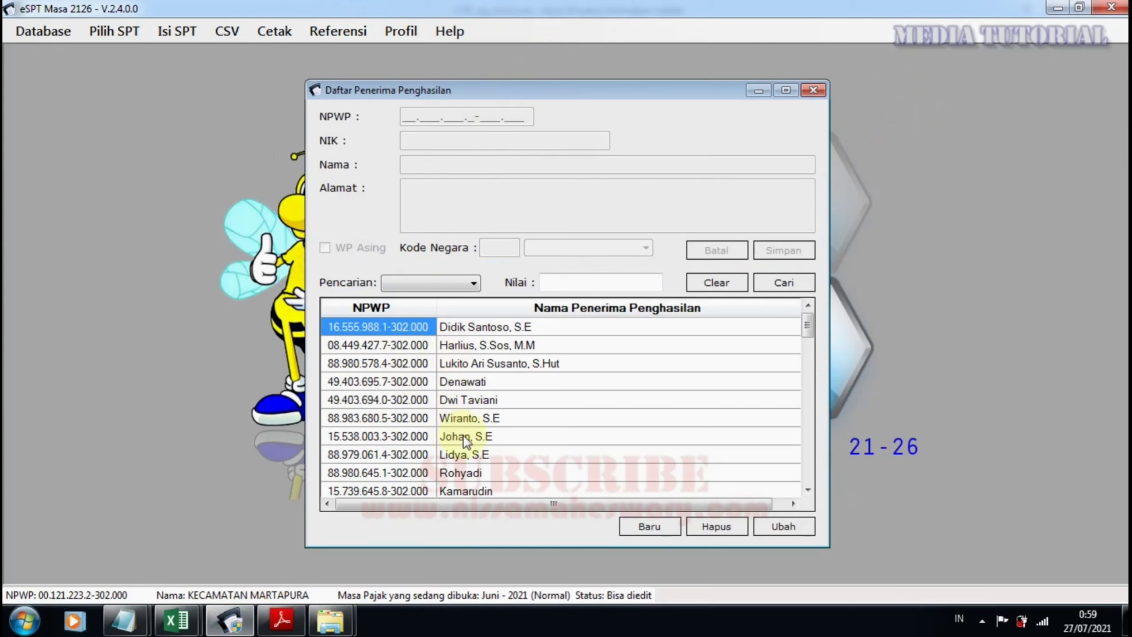
Find the recipient's registered NPWP in the list, then return to the Excel workbook.
scroll(464, 435, "down", 5)
scroll(490, 431, "down", 10)
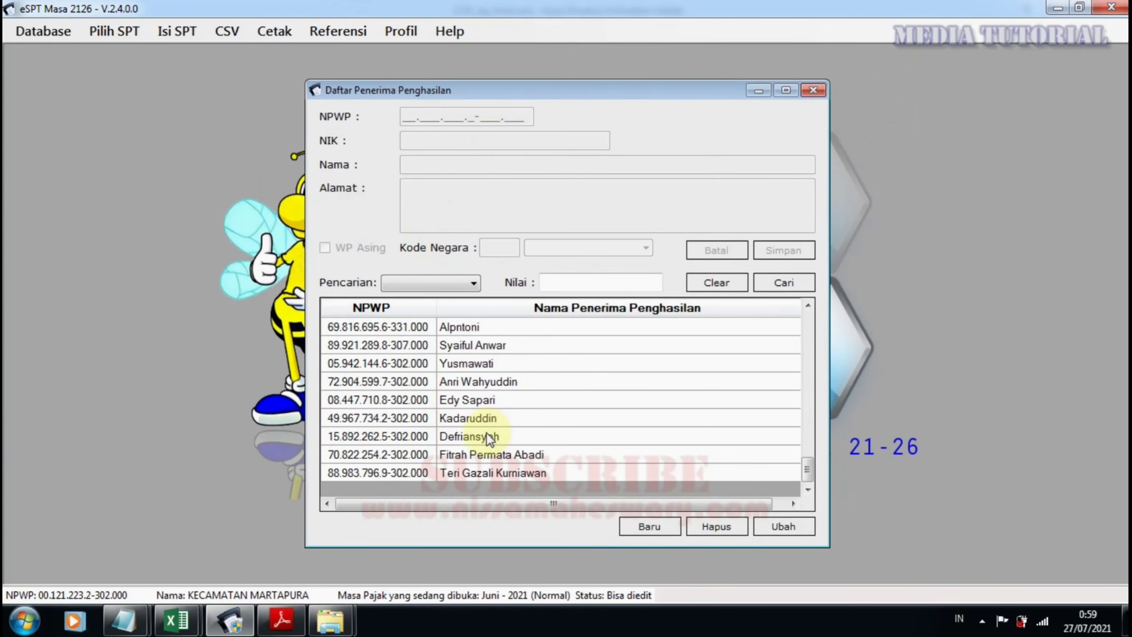
left_click(481, 402)
left_click(380, 404)
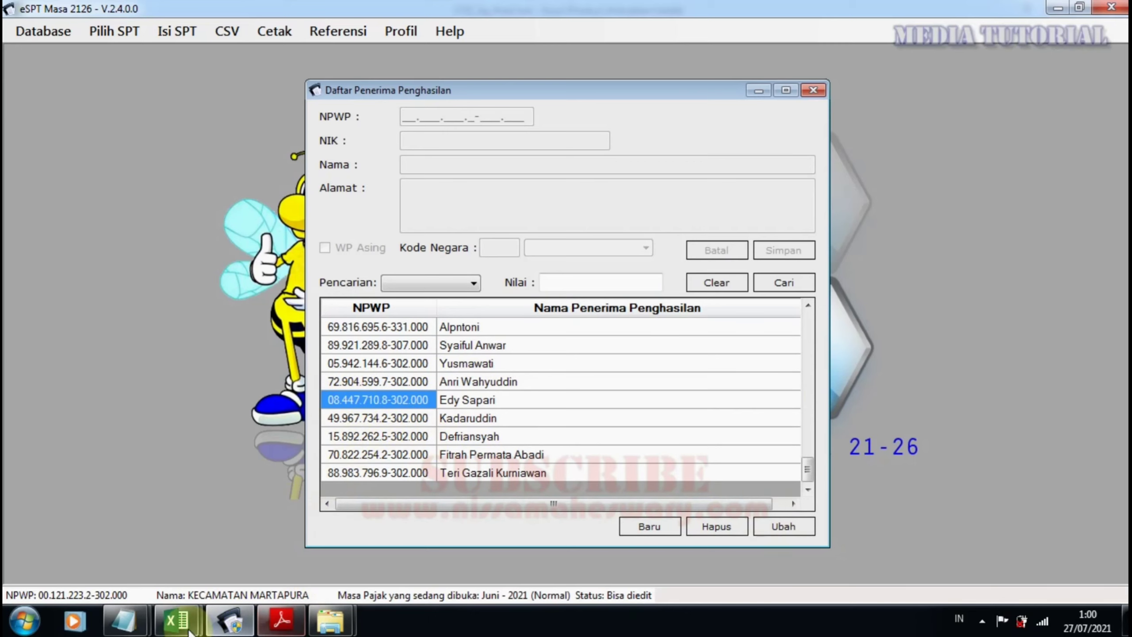
mouse_move(189, 631)
left_click(285, 535)
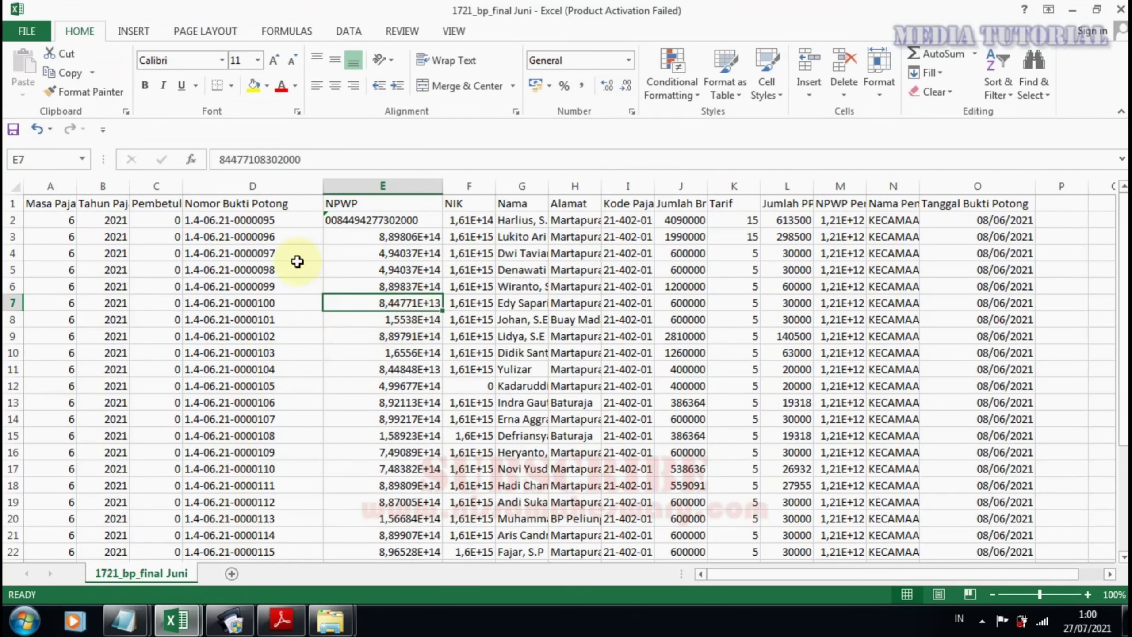
Prefix E7's NPWP with '0 to restore its leading zero as text.
left_click(218, 159)
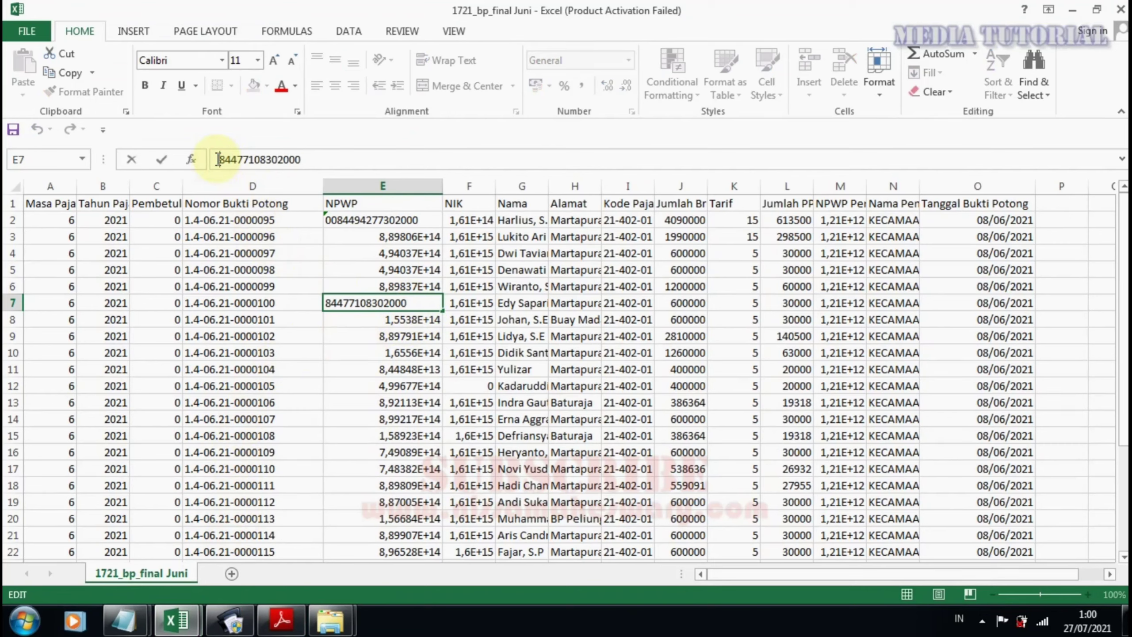
type("'0")
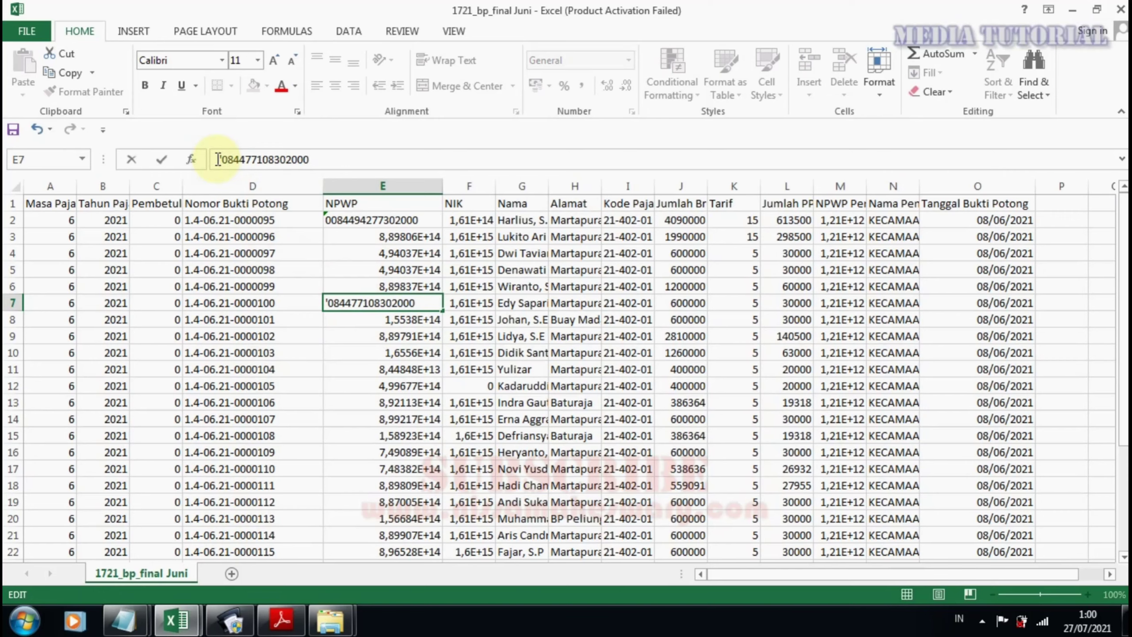
key("Return")
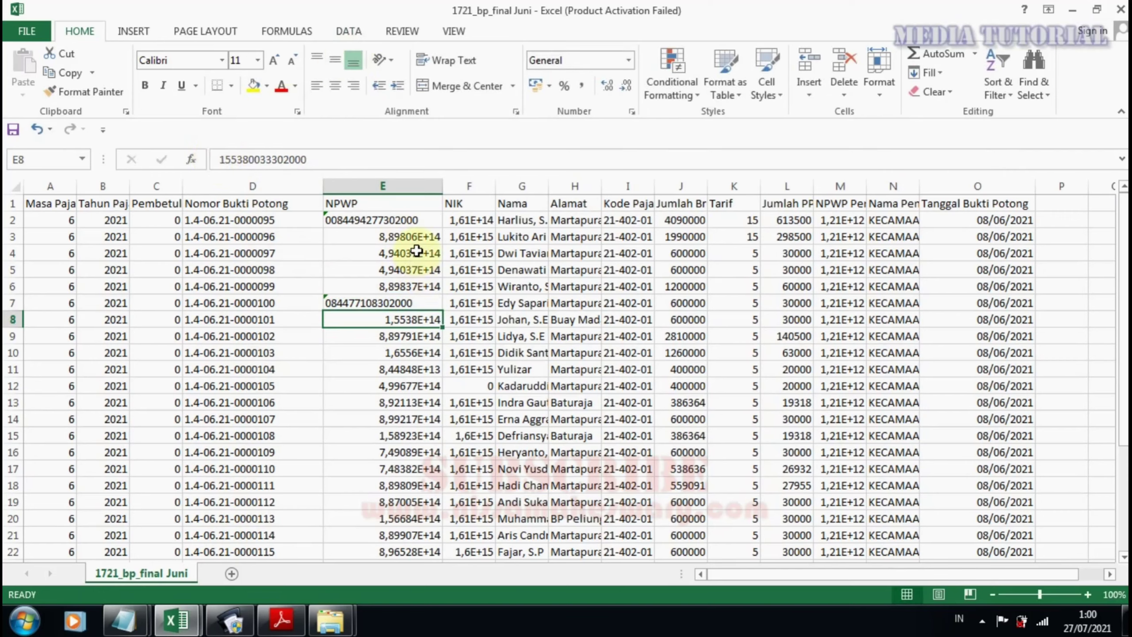
Convert the NPWPs in E3:E6 to full 15-digit text using Text to Columns with Text format.
left_click_drag(404, 236, 404, 262)
left_click_drag(403, 285, 404, 285)
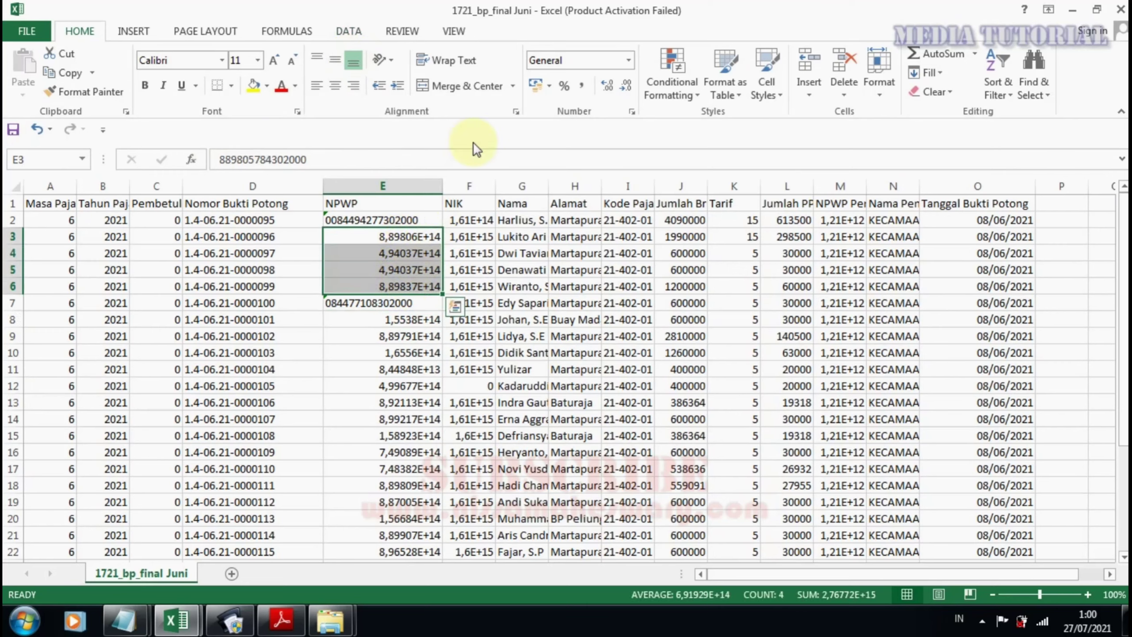
left_click(349, 33)
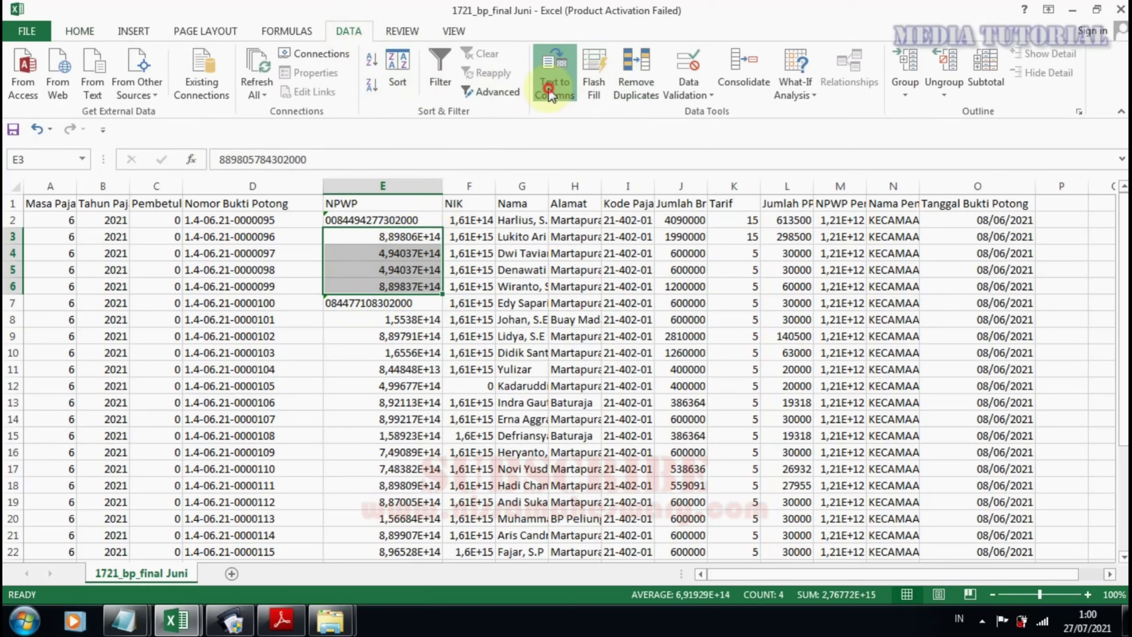
left_click(554, 73)
left_click(674, 217)
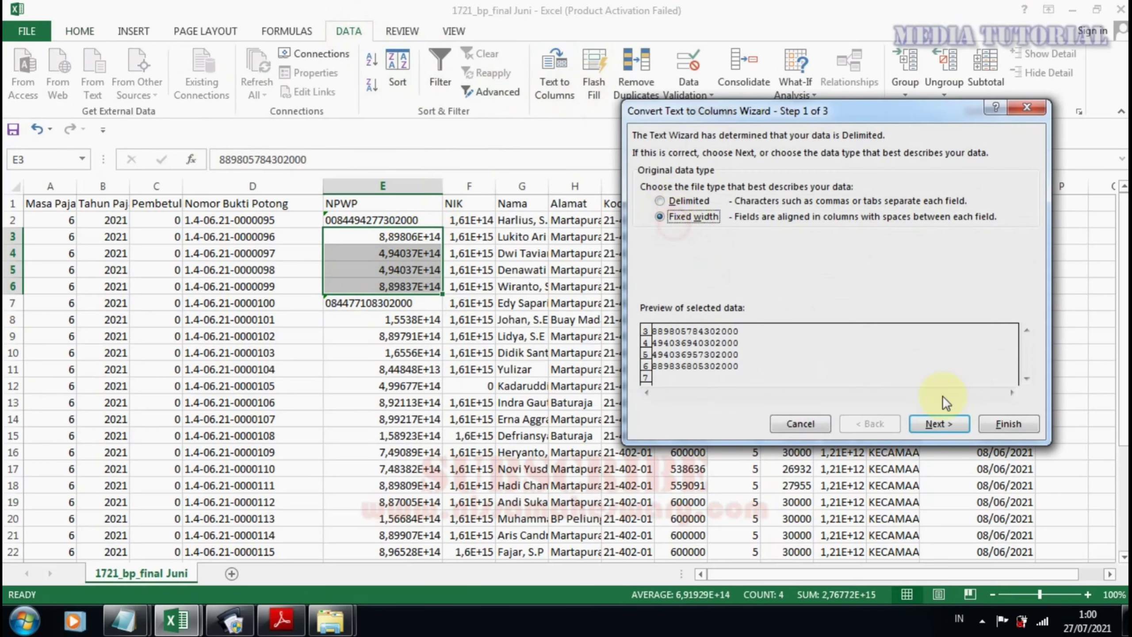
left_click(953, 425)
left_click(951, 425)
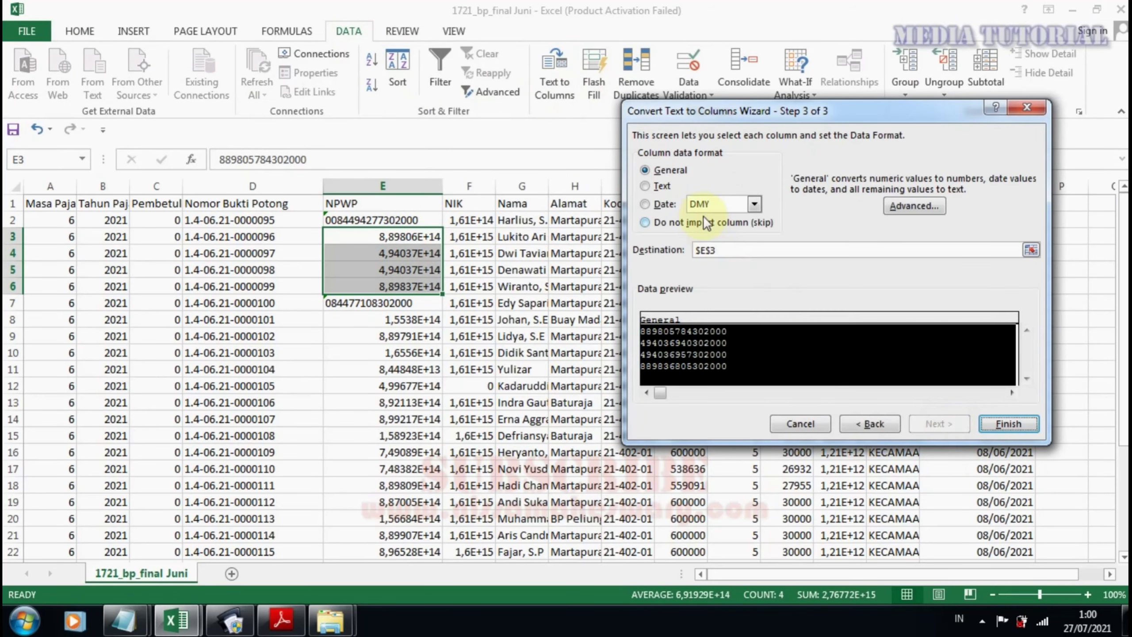
left_click(646, 185)
left_click(1008, 424)
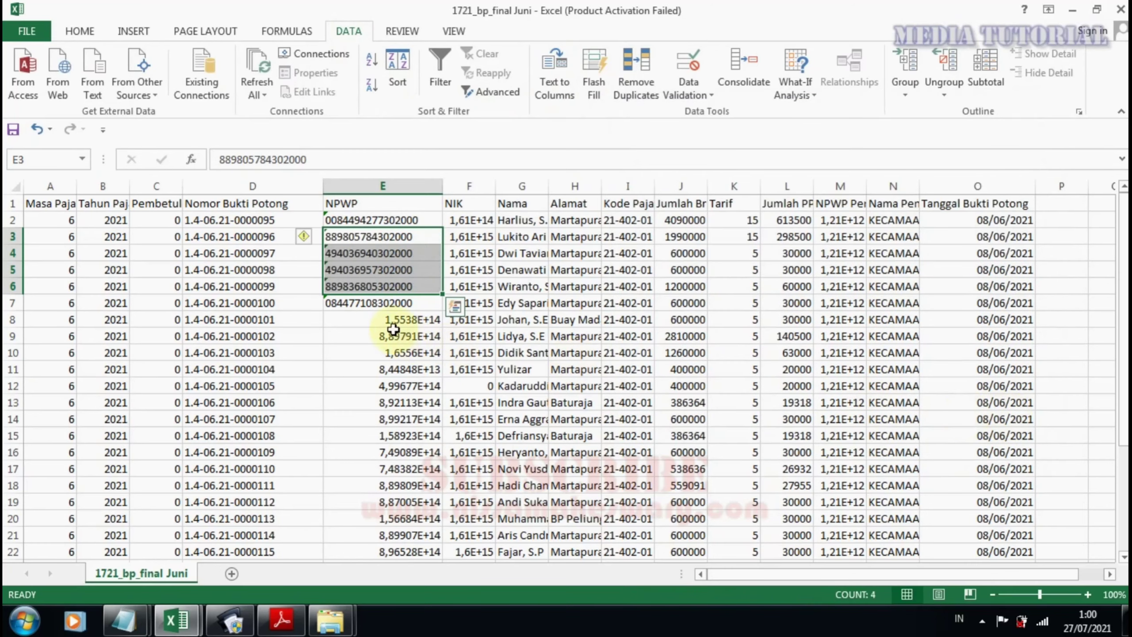
left_click(373, 320)
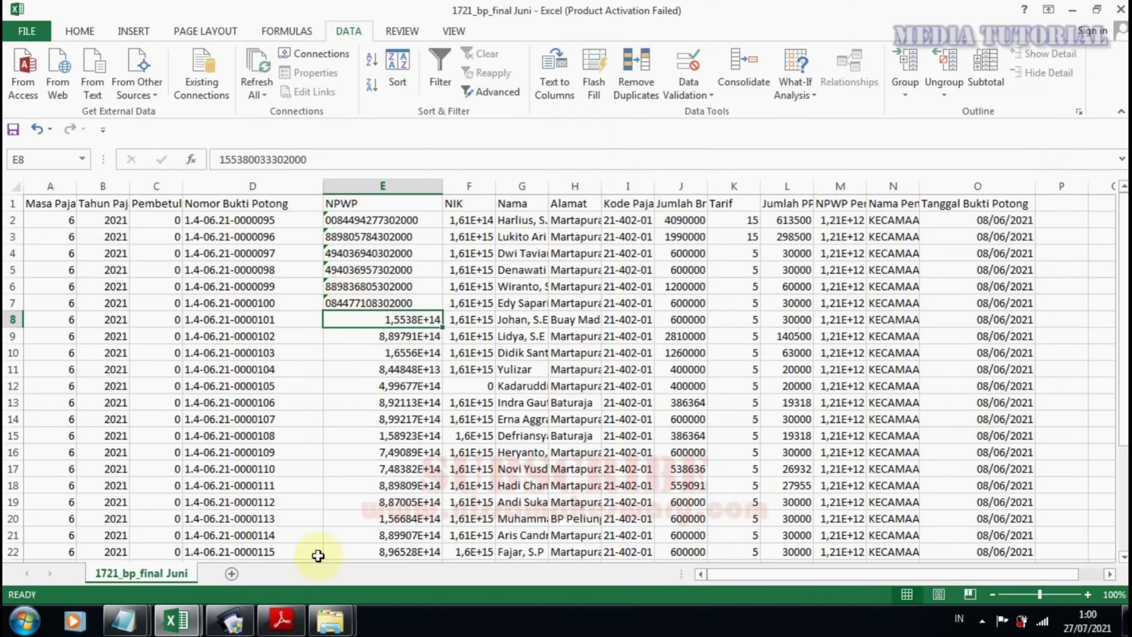
mouse_move(203, 625)
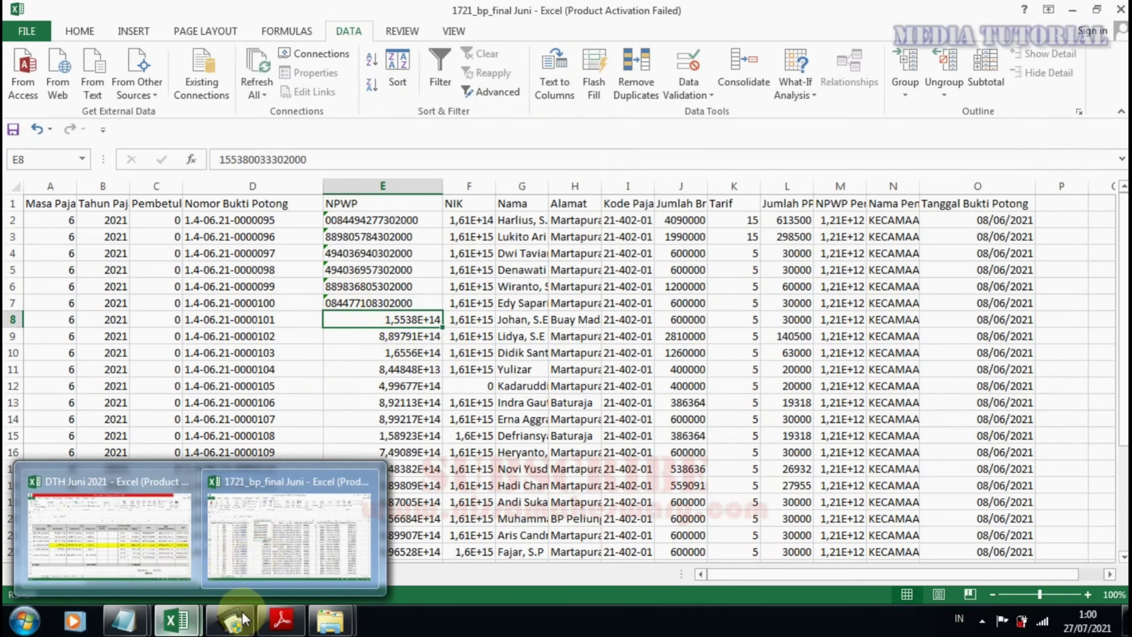
mouse_move(243, 629)
mouse_move(336, 623)
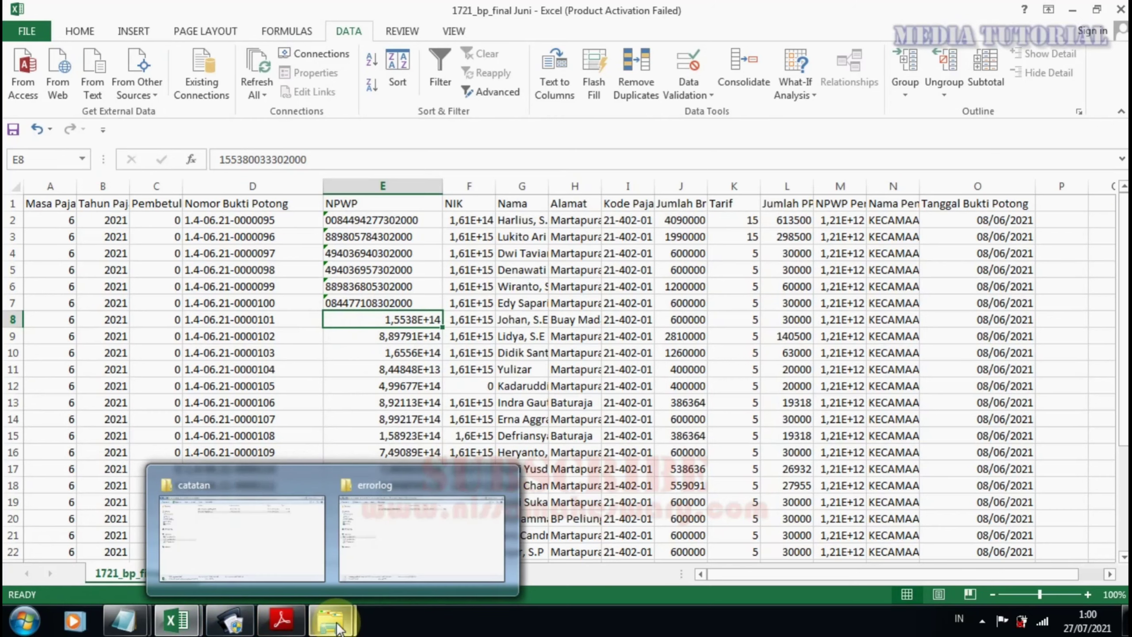
mouse_move(132, 624)
left_click(242, 549)
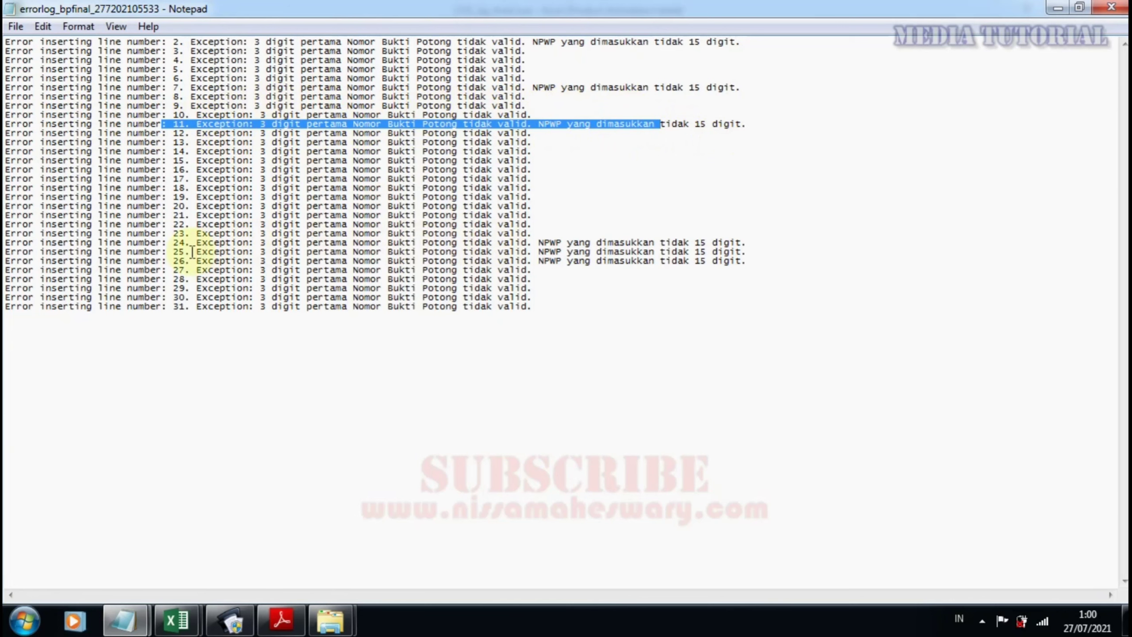
left_click_drag(173, 242, 678, 264)
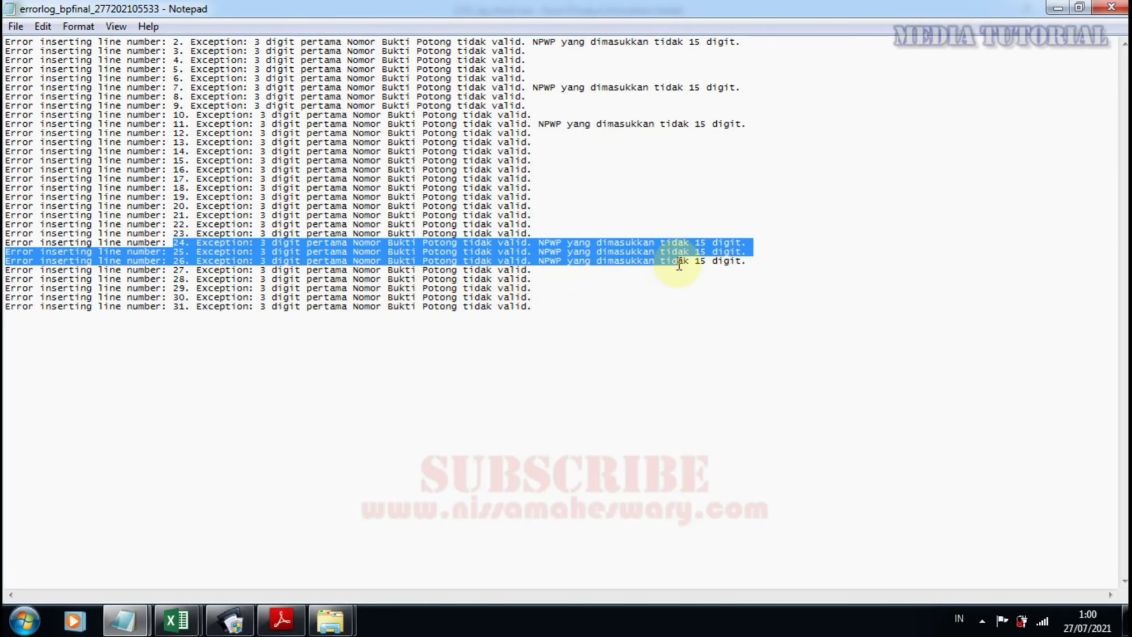
left_click(189, 626)
left_click(253, 558)
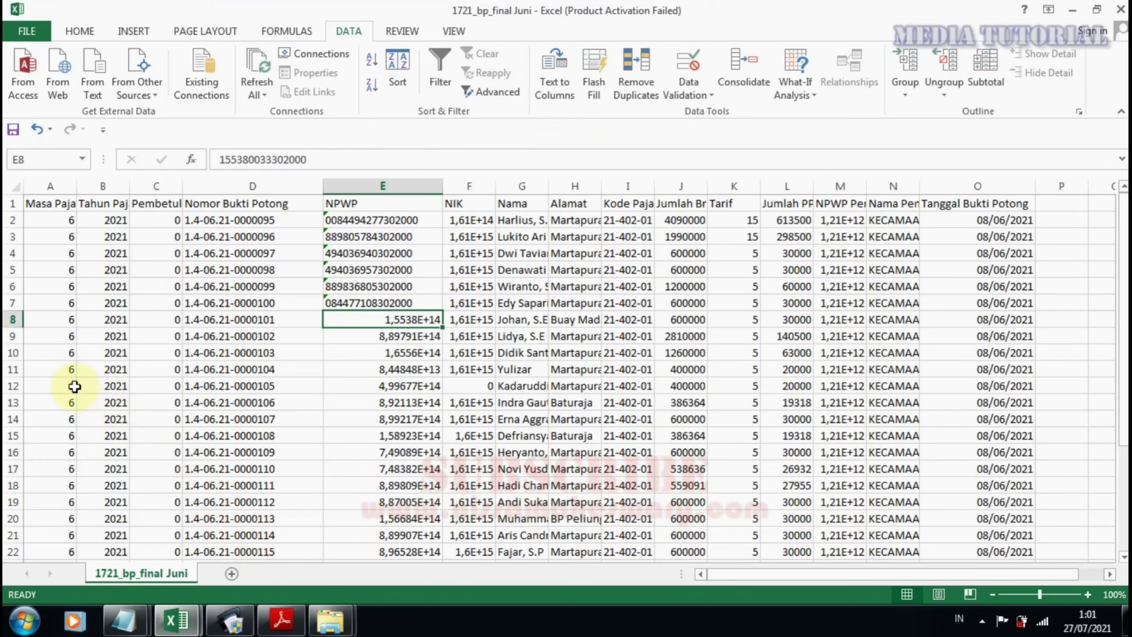
Open E11's NPWP in the formula bar, then bring up eSPT's Daftar Penerima Penghasilan list.
left_click(14, 374)
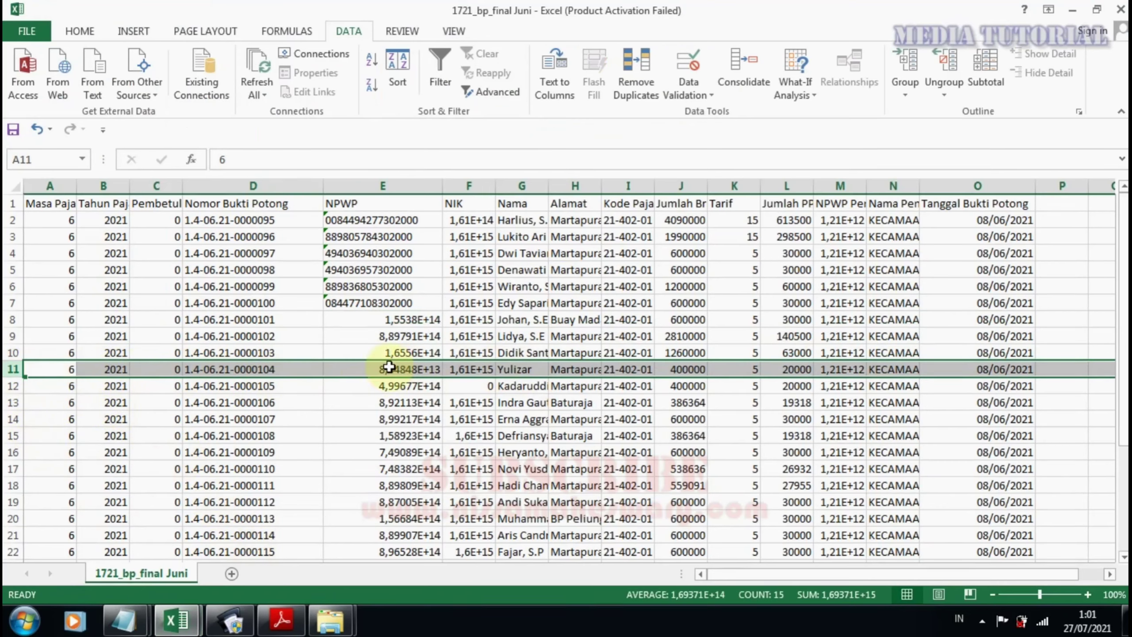
left_click(374, 371)
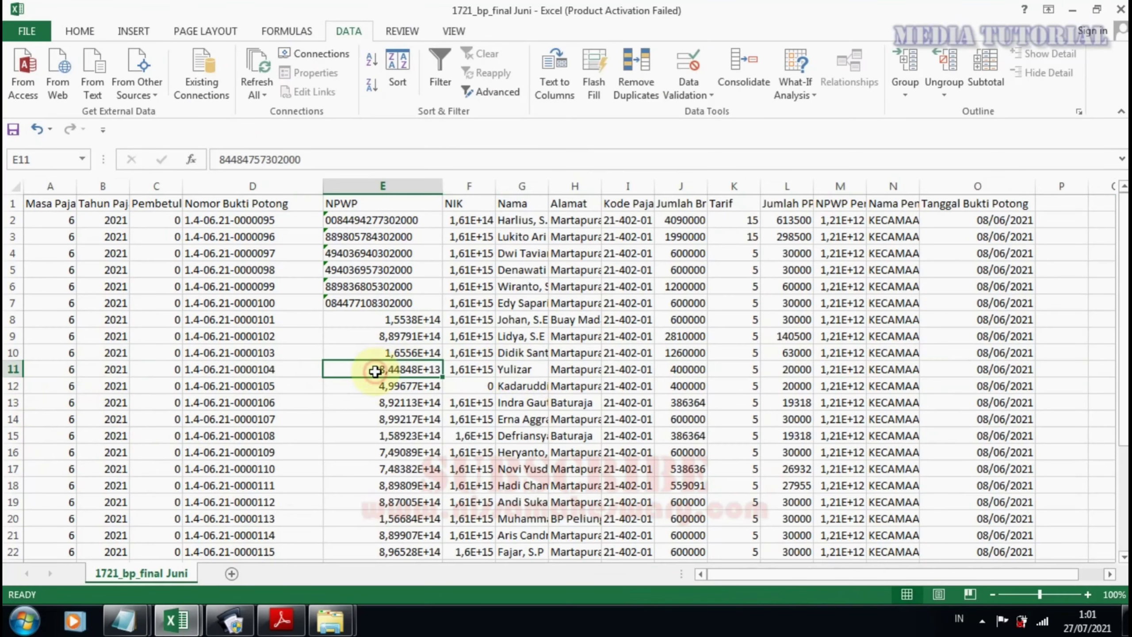
left_click(320, 160)
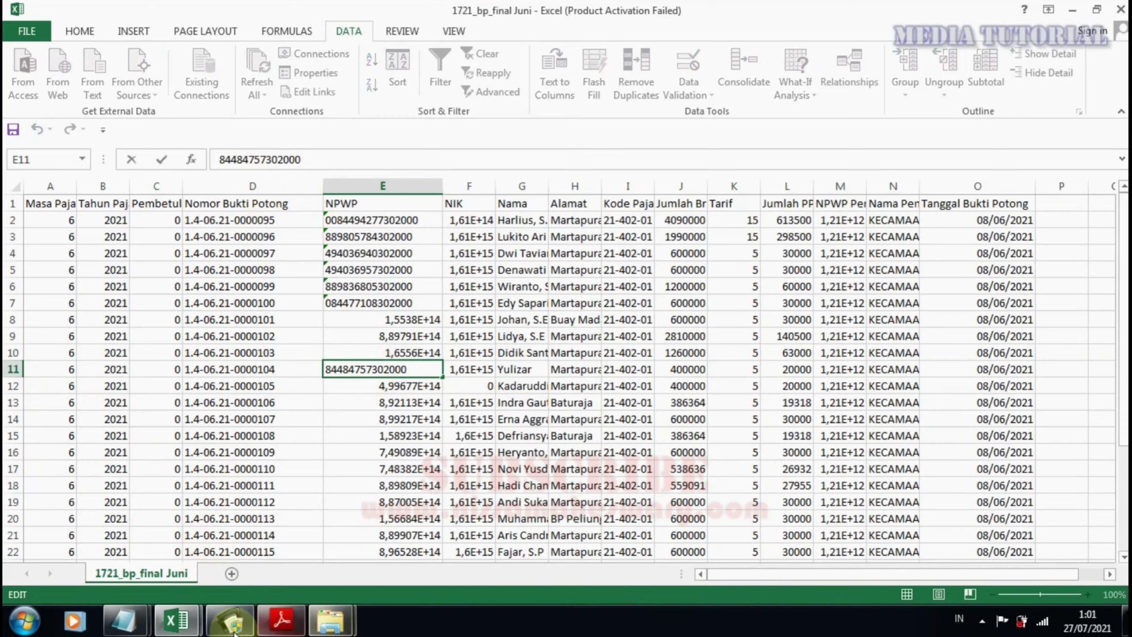
left_click(229, 620)
left_click(478, 417)
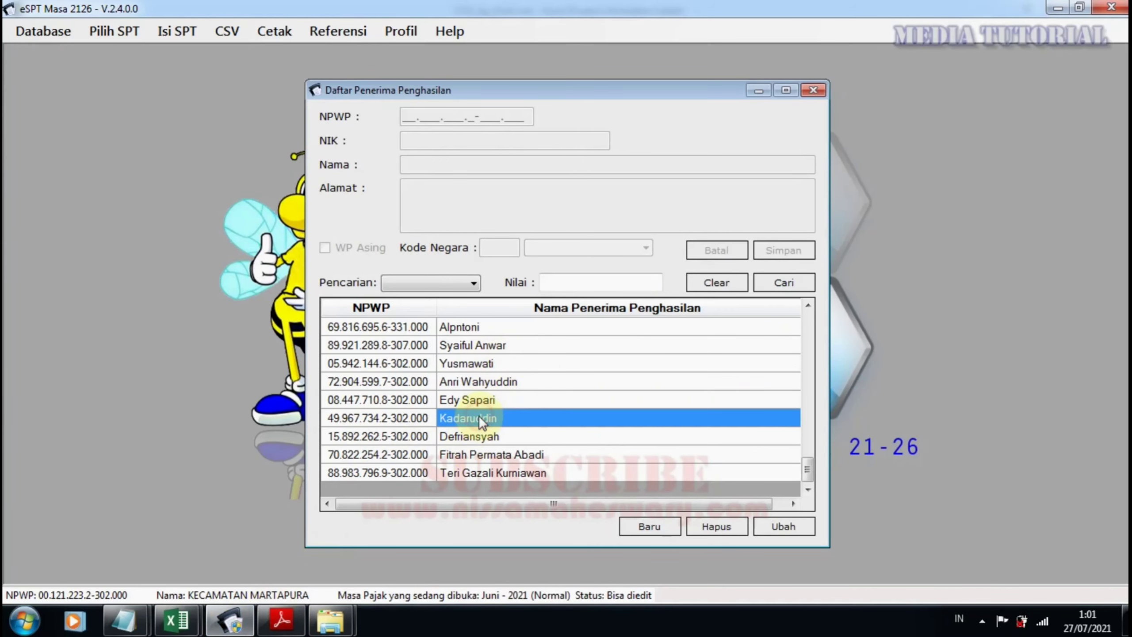
Find the row 11 recipient's registered NPWP in the list and type it into E11 with a leading apostrophe.
scroll(483, 421, "up", 1)
scroll(478, 419, "down", 1)
scroll(483, 429, "up", 3)
scroll(486, 434, "up", 7)
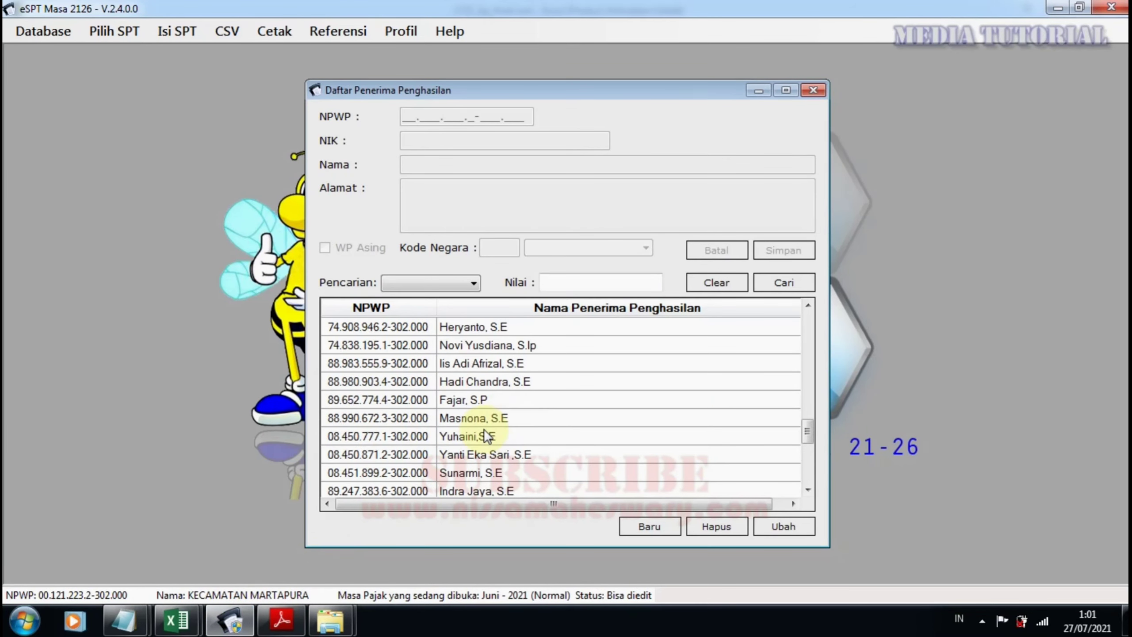
scroll(486, 431, "up", 4)
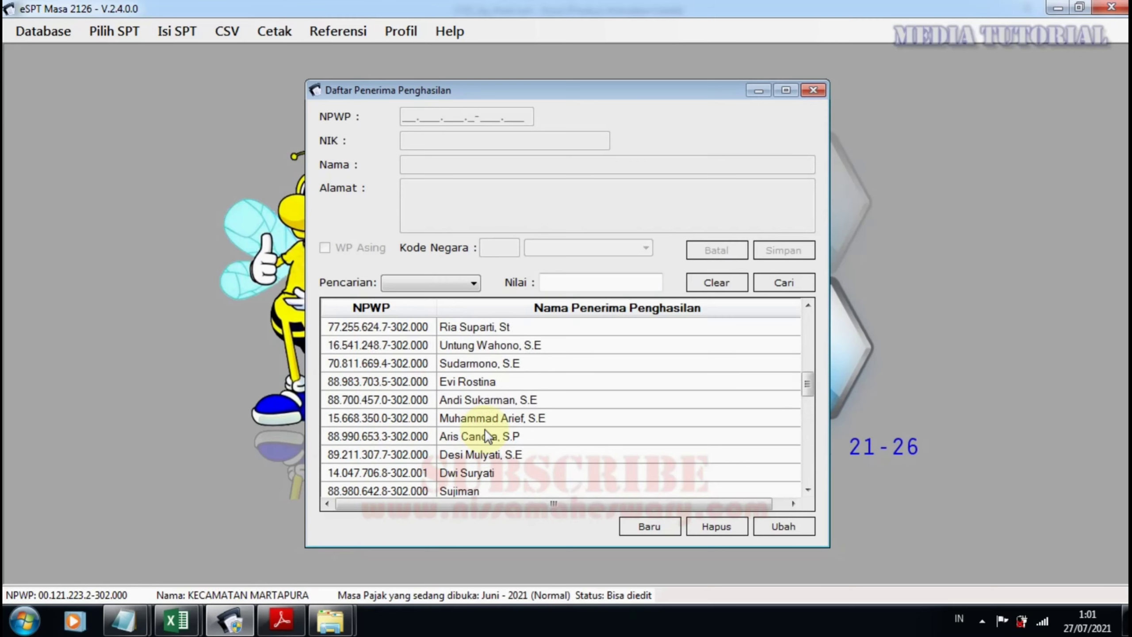
left_click(484, 382)
left_click(386, 382)
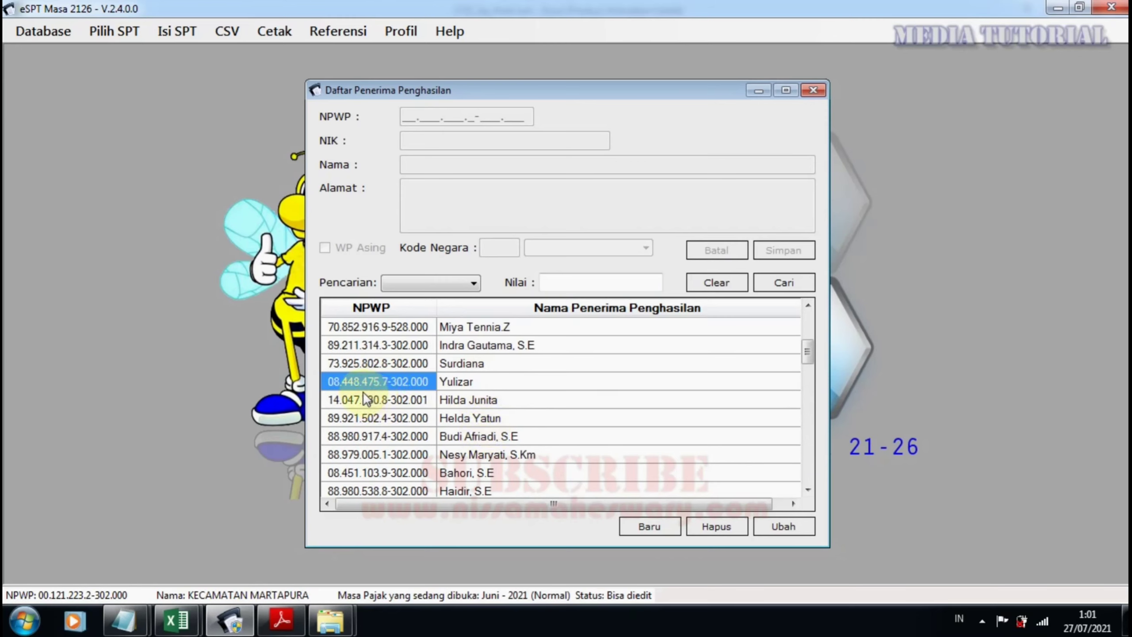
left_click(176, 619)
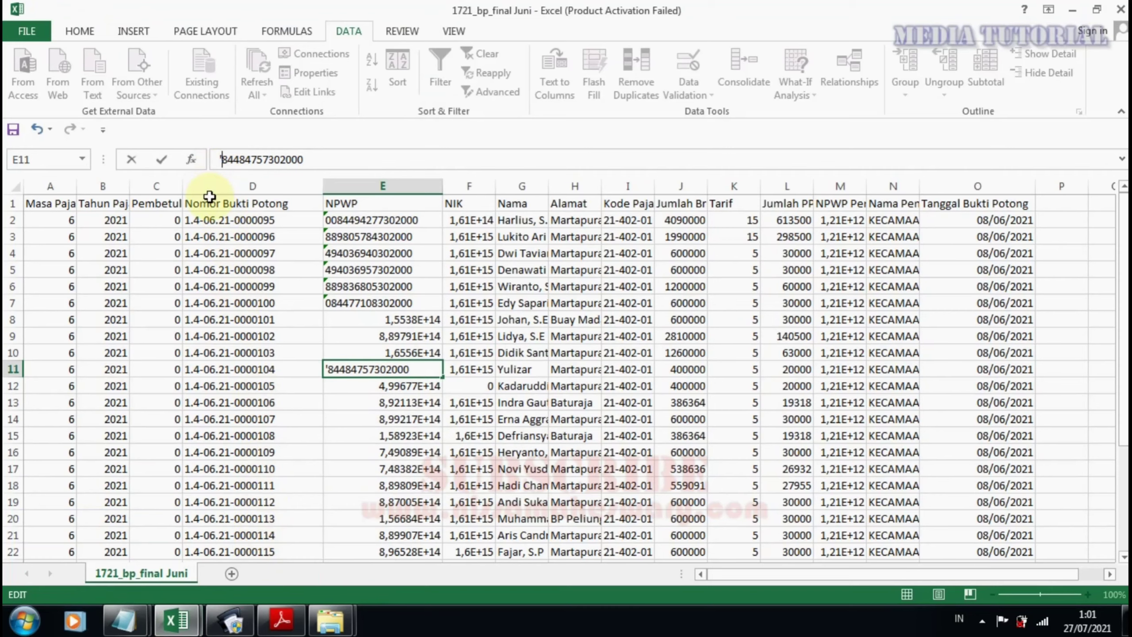
Commit E11's NPWP and convert E8:E10 to 15-digit text with Text to Columns, Text format.
key("Return")
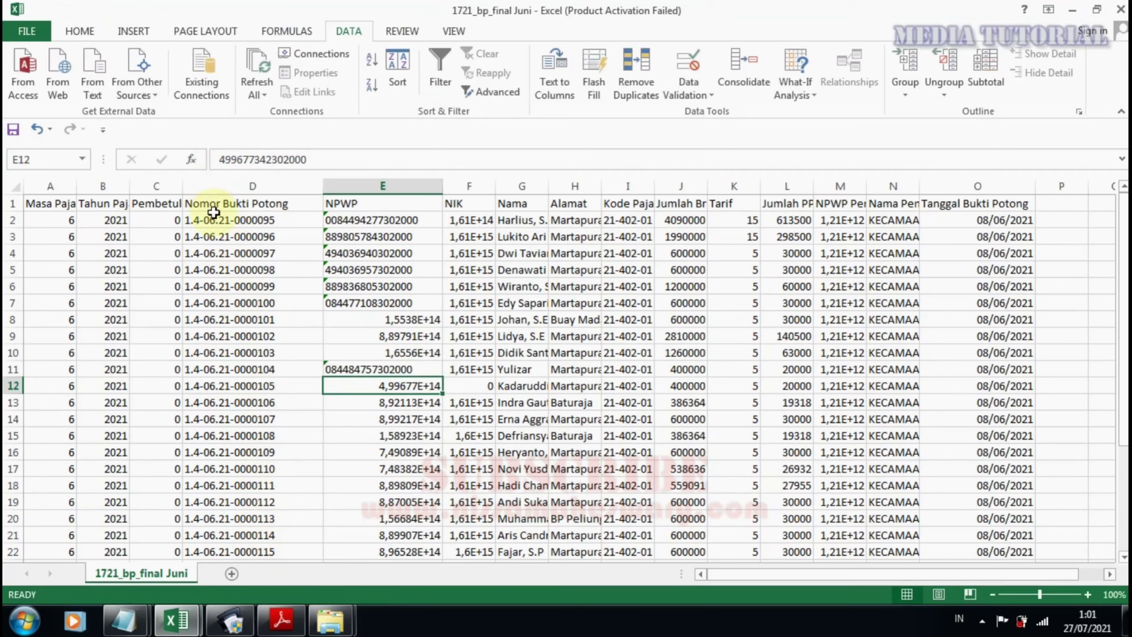
left_click_drag(346, 320, 332, 353)
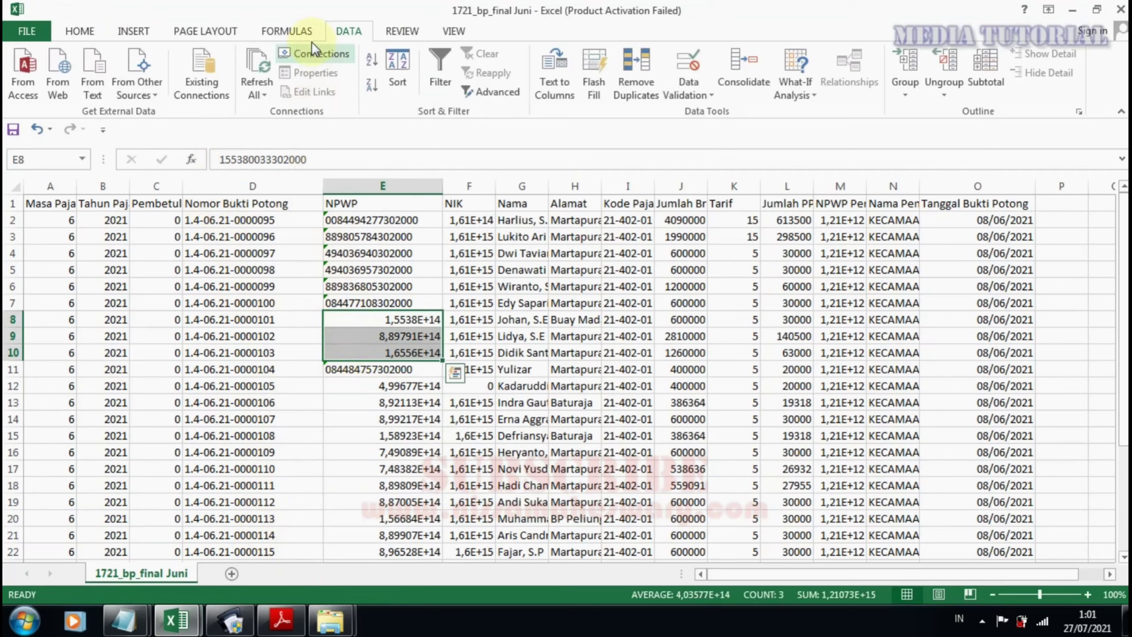
left_click(550, 78)
left_click(935, 423)
left_click(935, 422)
left_click(641, 188)
left_click(1008, 423)
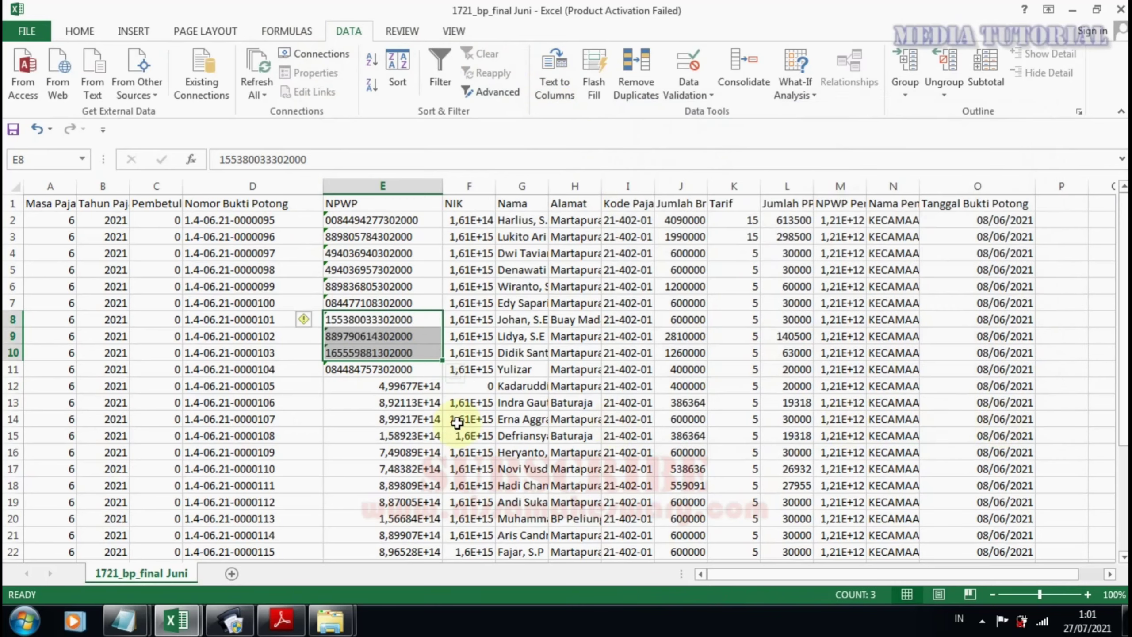
left_click(377, 386)
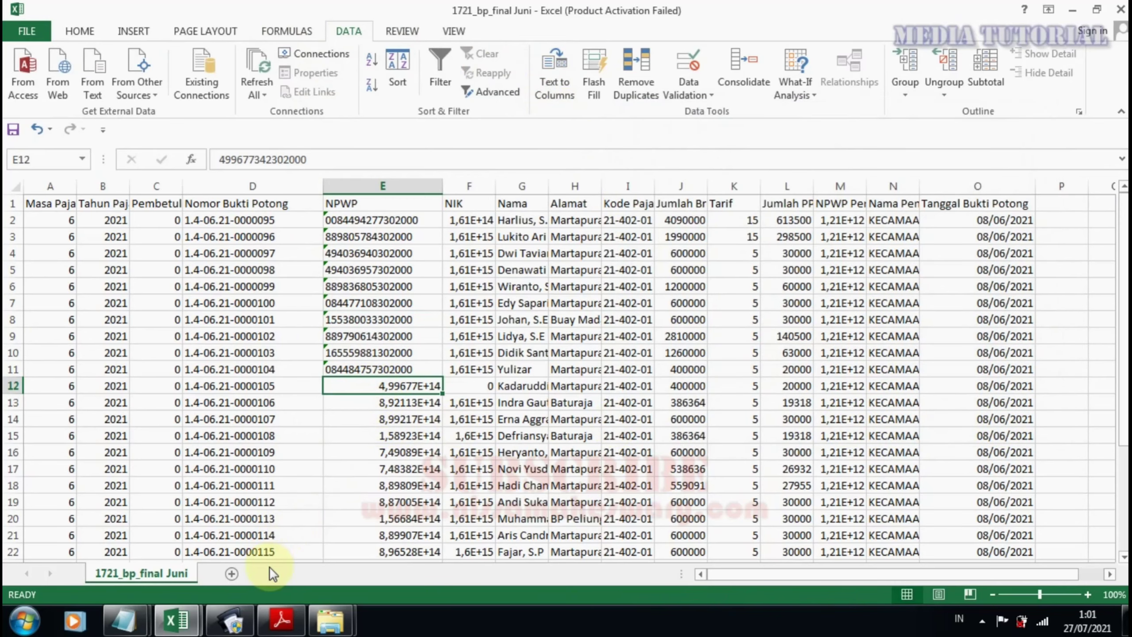
Recheck the remaining failed lines in the Notepad error log and return to the workbook.
mouse_move(125, 620)
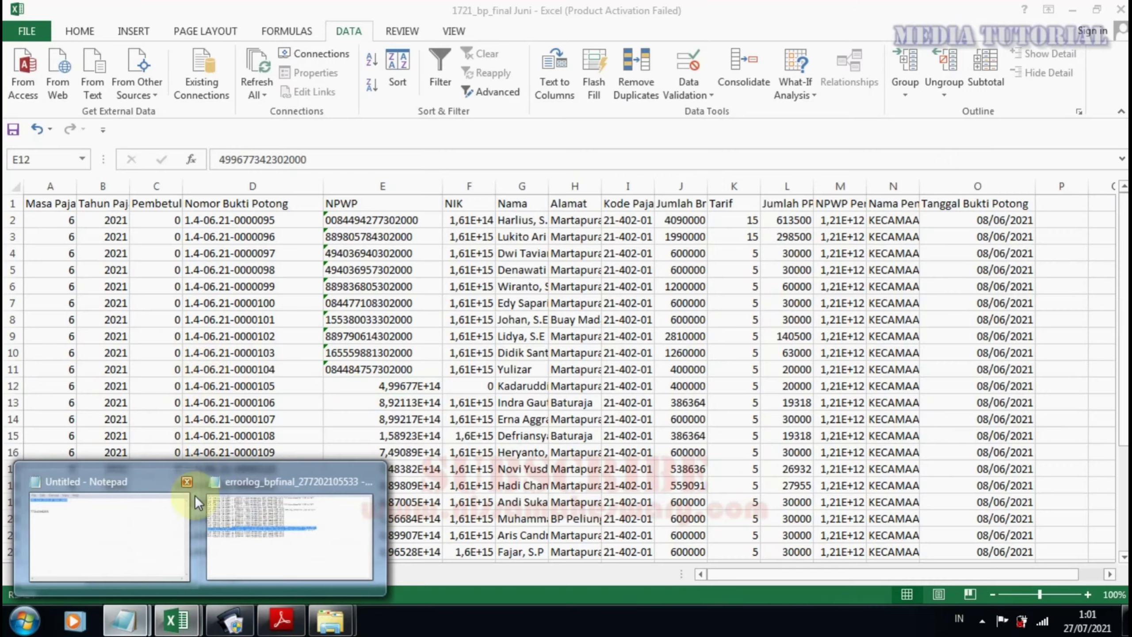
left_click(198, 503)
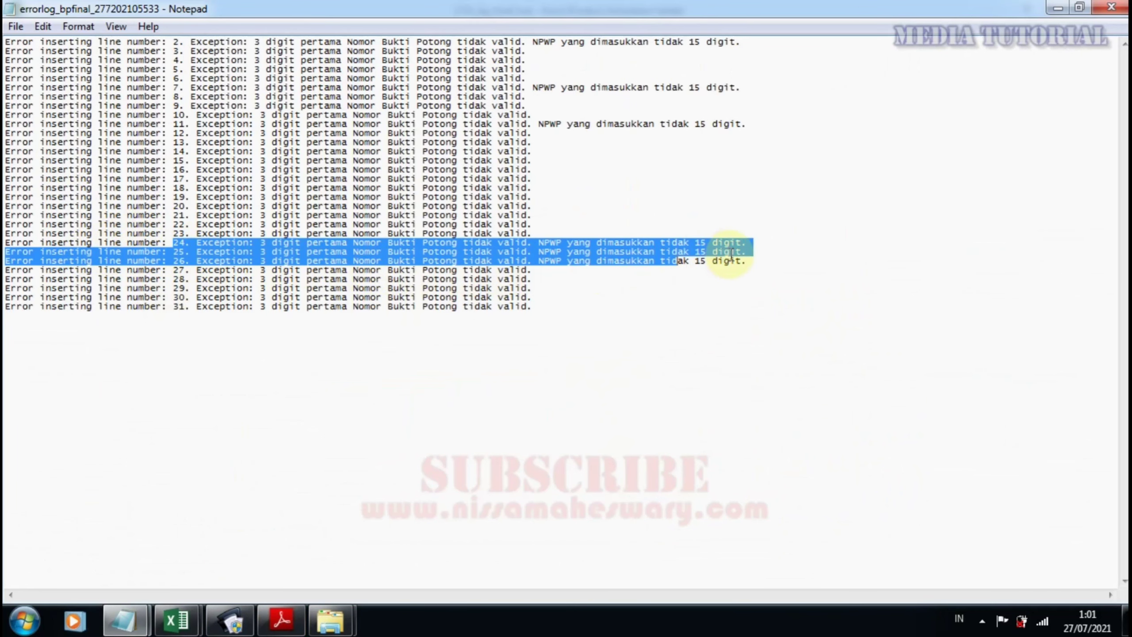
left_click(243, 542)
Widen the Nama column G and select the names in G24:G26, then bring back eSPT's recipient list.
scroll(88, 501, "down", 4)
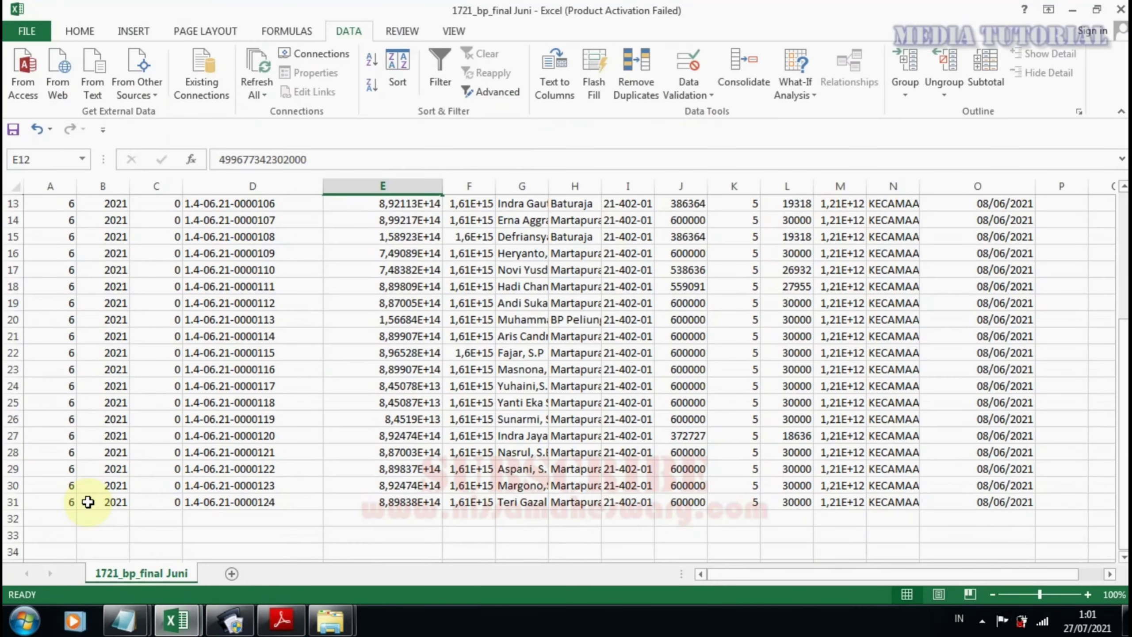
mouse_move(48, 385)
left_mouse_down()
mouse_move(576, 404)
mouse_move(610, 418)
left_mouse_up()
left_click_drag(548, 185, 603, 185)
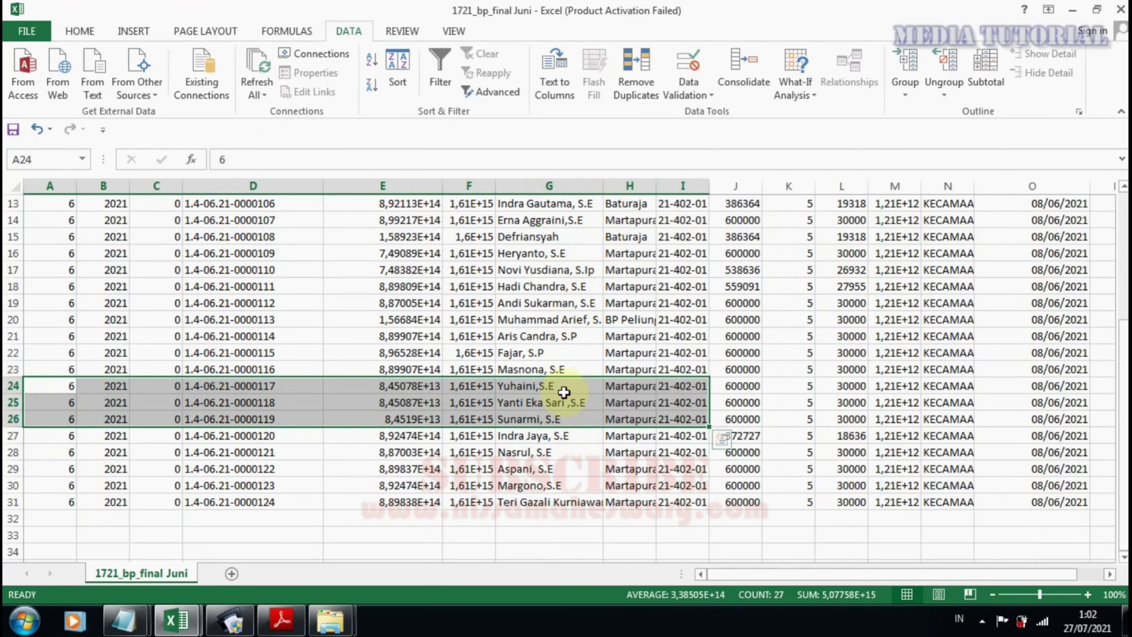
left_click_drag(540, 386, 553, 419)
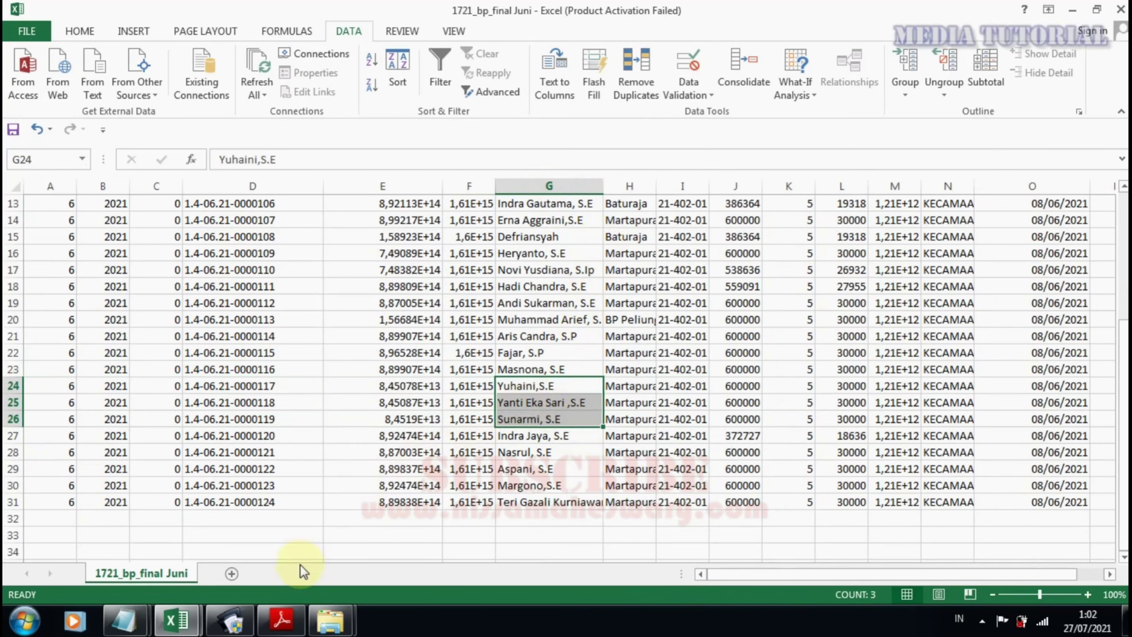
left_click(191, 623)
left_click(220, 626)
Scroll the income-recipient list and select the recipient corrected earlier.
scroll(495, 445, "down", 9)
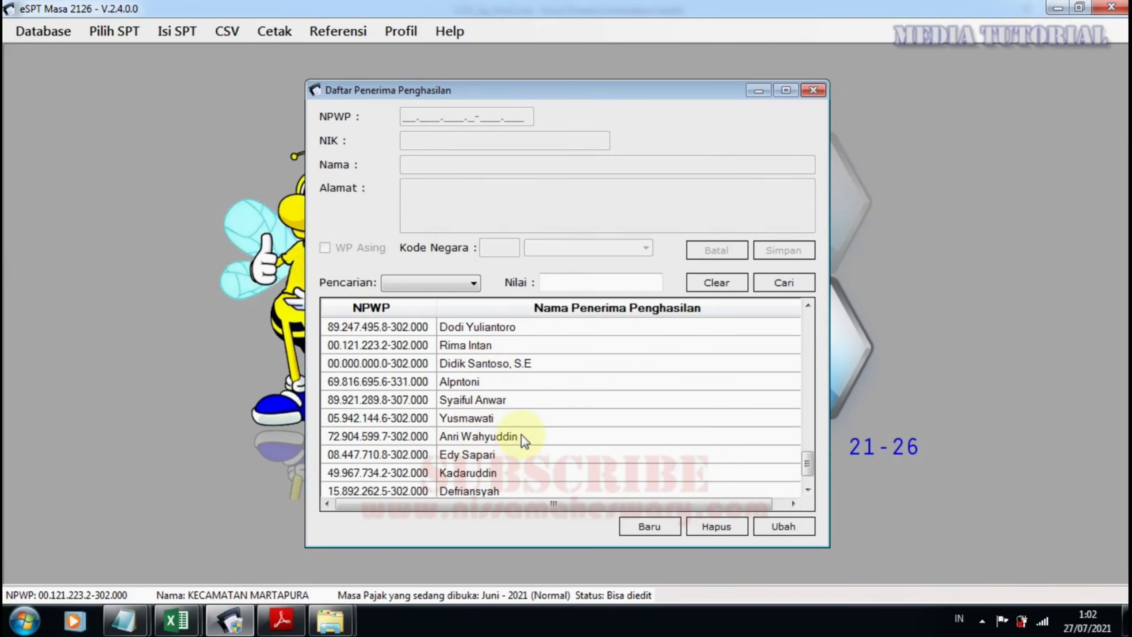
scroll(521, 433, "down", 1)
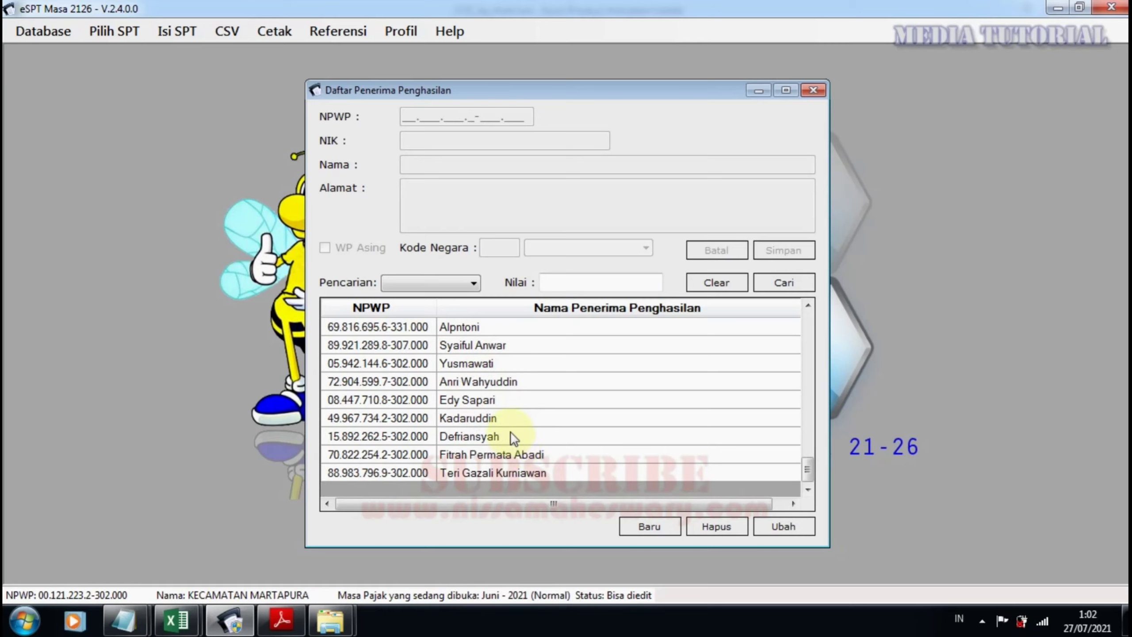
scroll(514, 436, "up", 2)
scroll(515, 438, "up", 5)
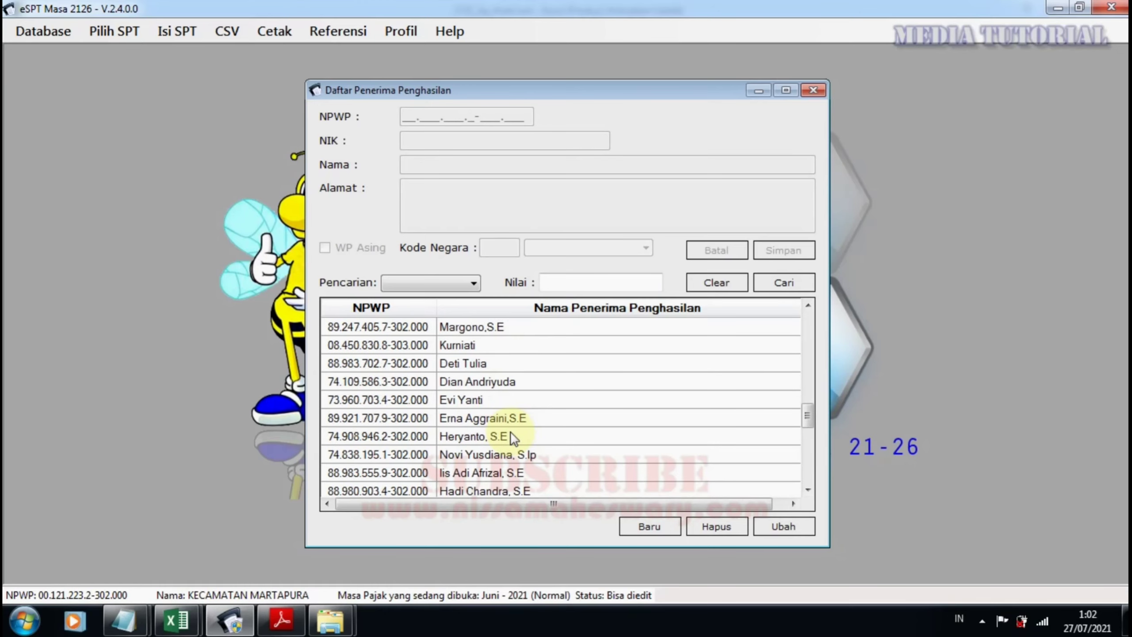
scroll(512, 438, "up", 6)
left_click(513, 440)
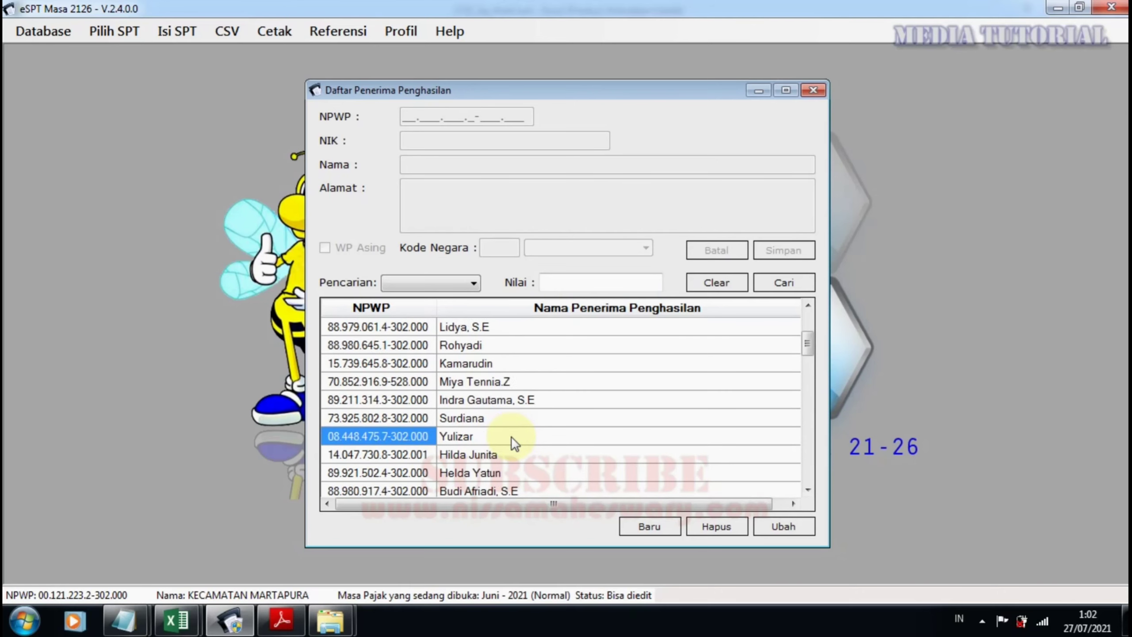
scroll(513, 440, "up", 2)
scroll(515, 441, "down", 6)
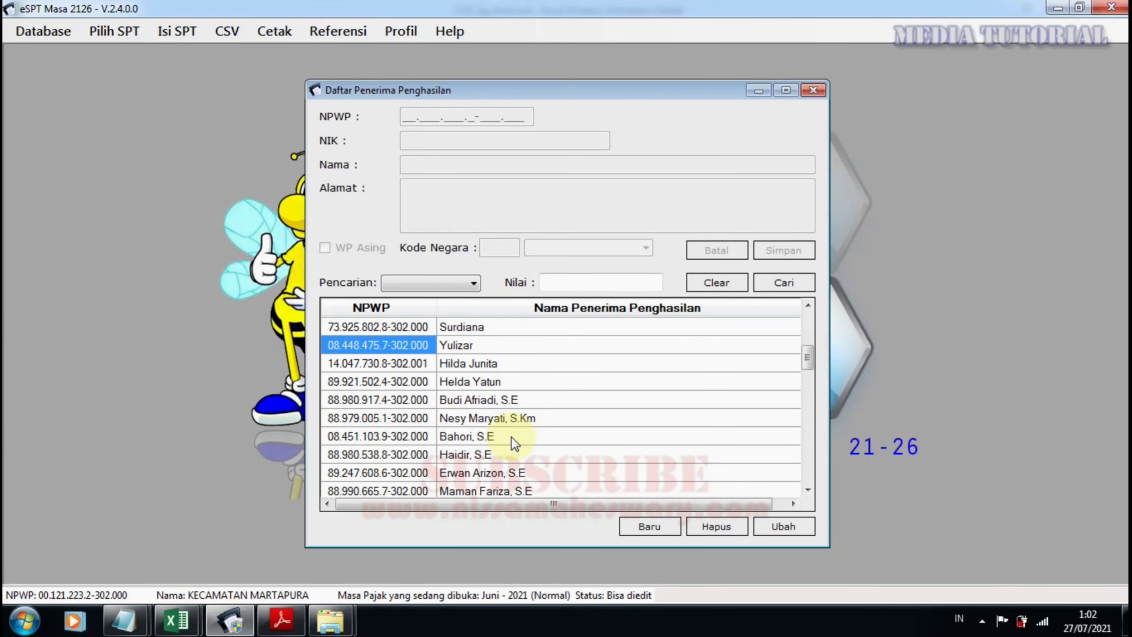
scroll(512, 438, "down", 3)
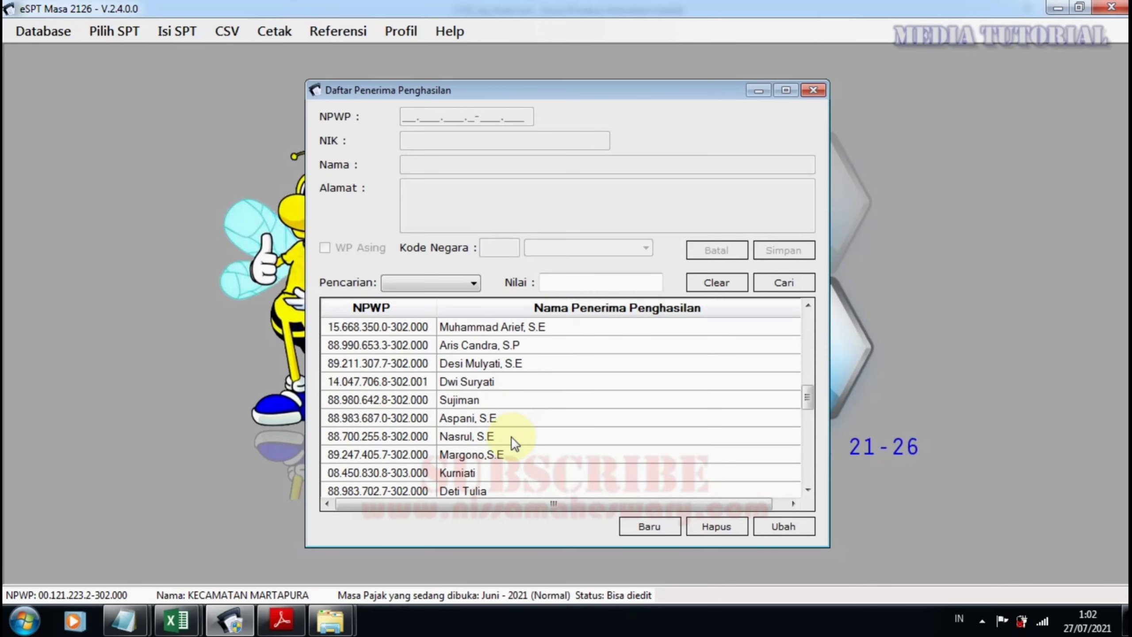
scroll(515, 441, "down", 2)
Select the full rows of the three failed recipients, then return to the 1721_bp_final Juni workbook.
left_click(494, 350)
left_click(493, 380)
left_click(486, 400)
scroll(482, 435, "down", 1)
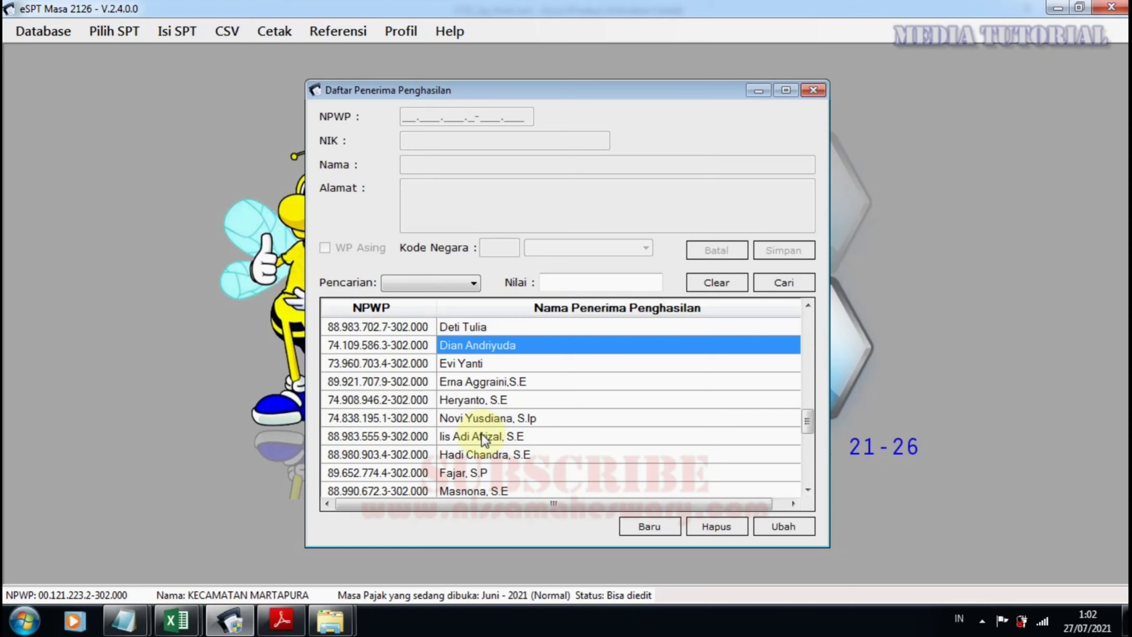
scroll(485, 449, "down", 2)
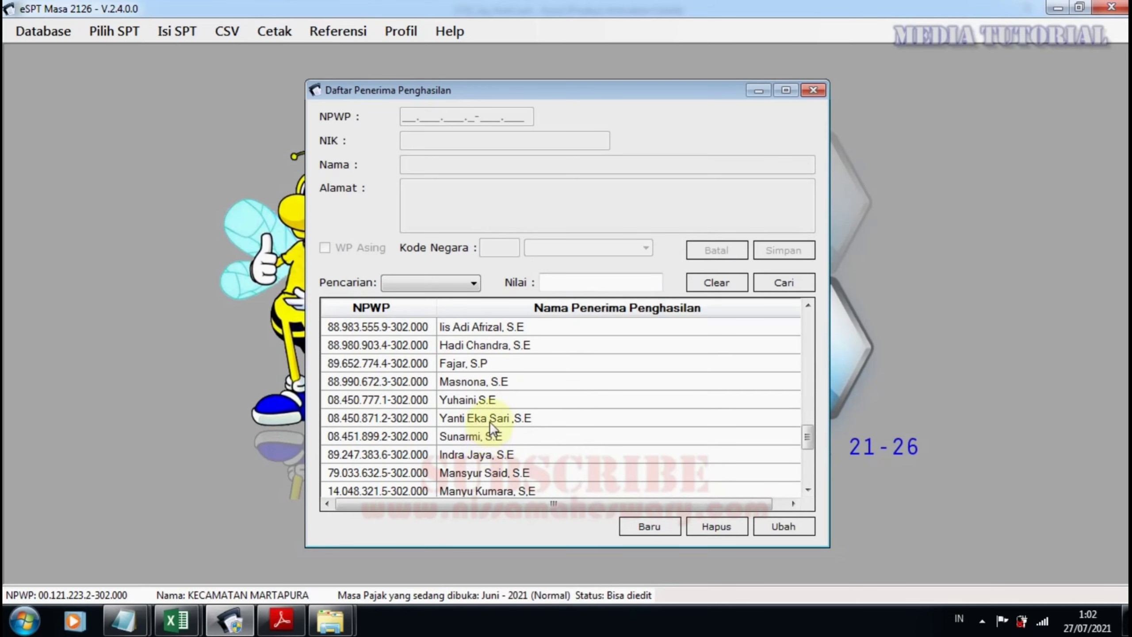
left_click(489, 400)
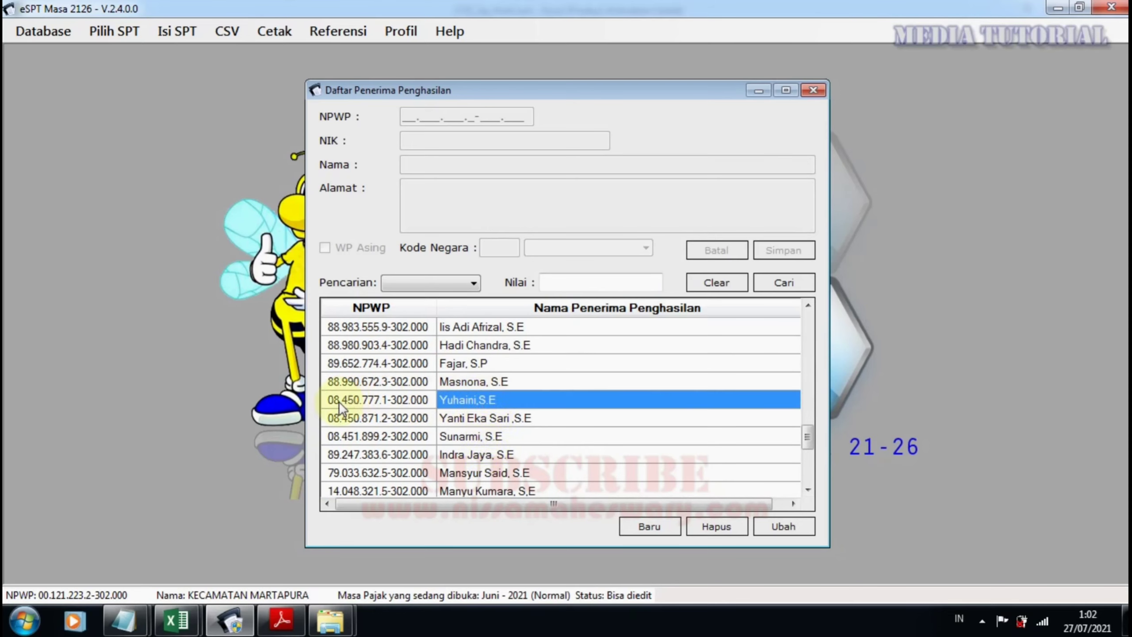
left_click(462, 419)
left_click(471, 437)
left_click_drag(471, 400, 467, 430)
left_click_drag(379, 399, 465, 432)
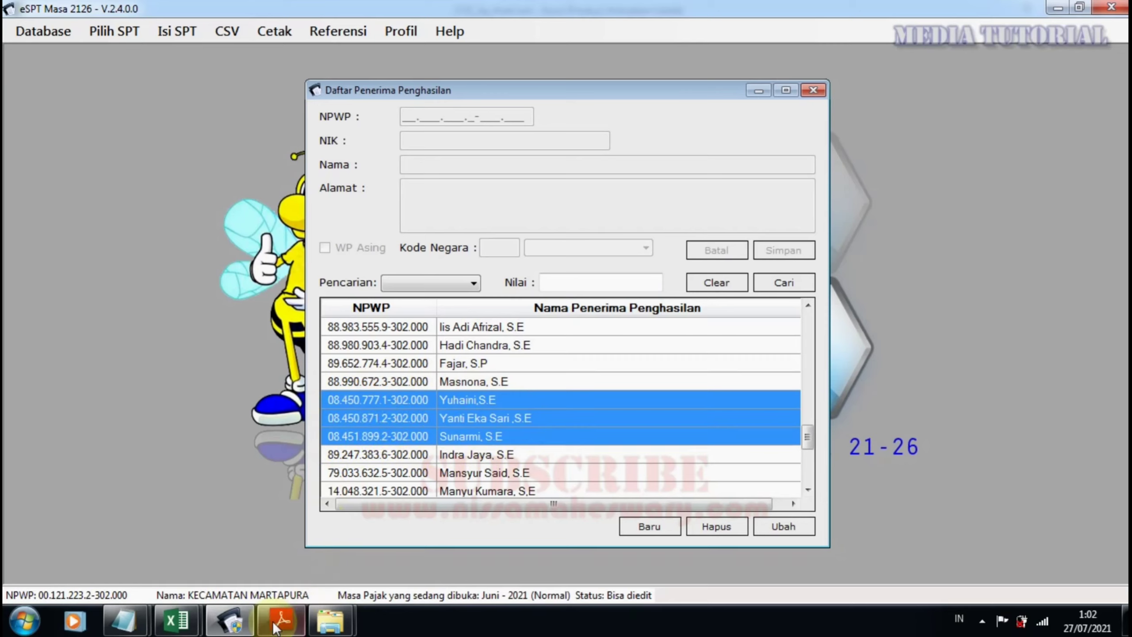
left_click(177, 620)
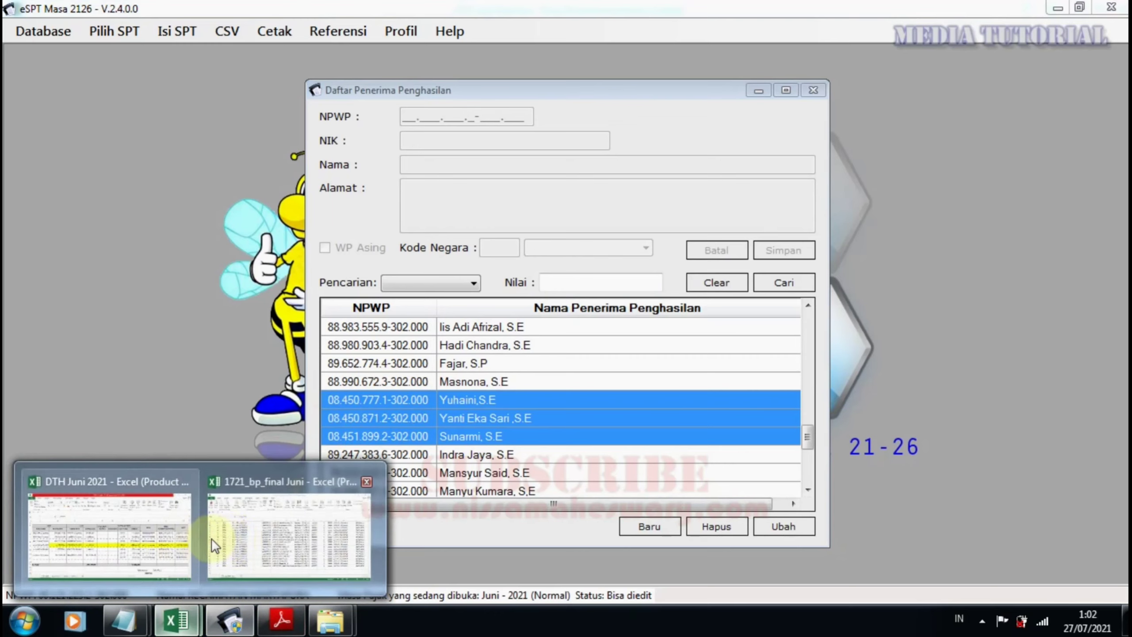
left_click(248, 541)
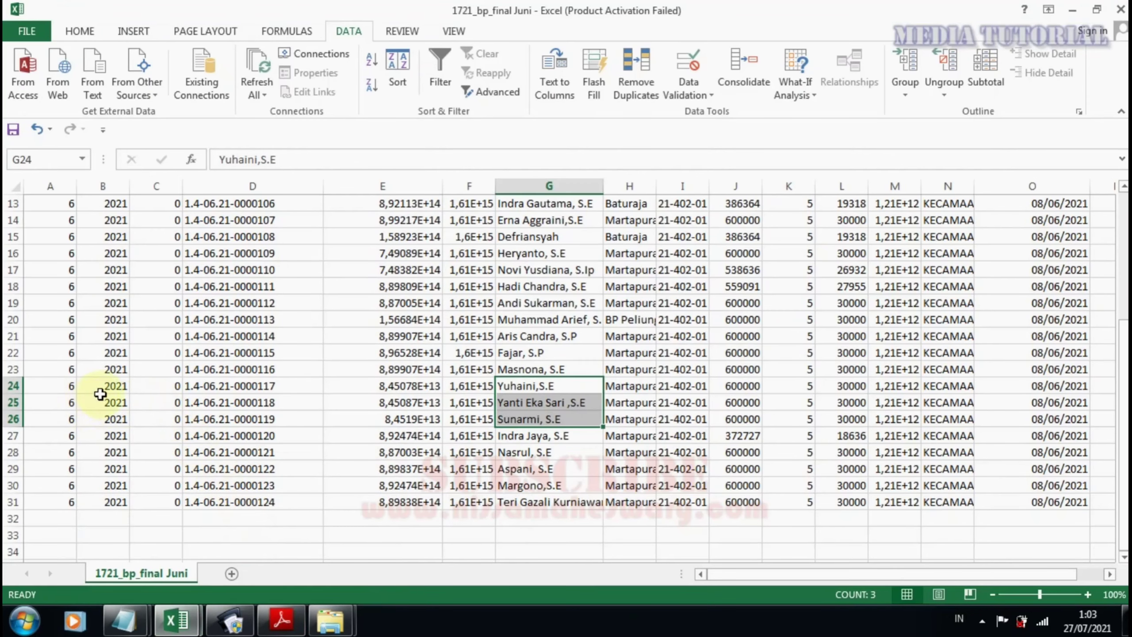
Prefix the NPWPs in E24, E25 and E26 with an apostrophe, adding a leading 0 to E24.
left_click_drag(394, 386, 392, 418)
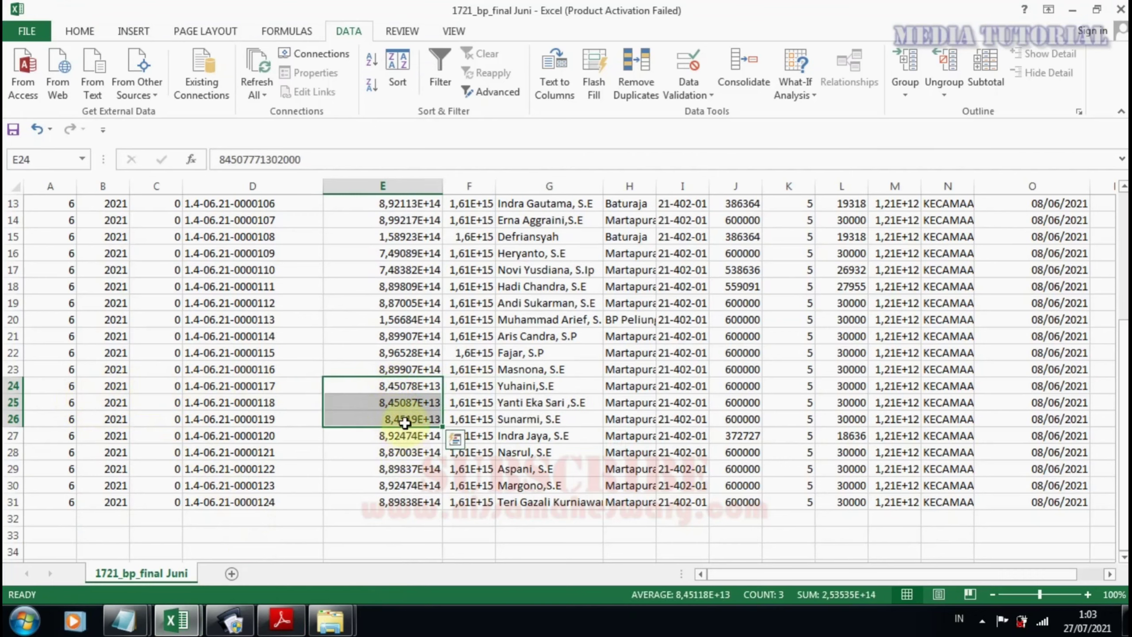
left_click(217, 162)
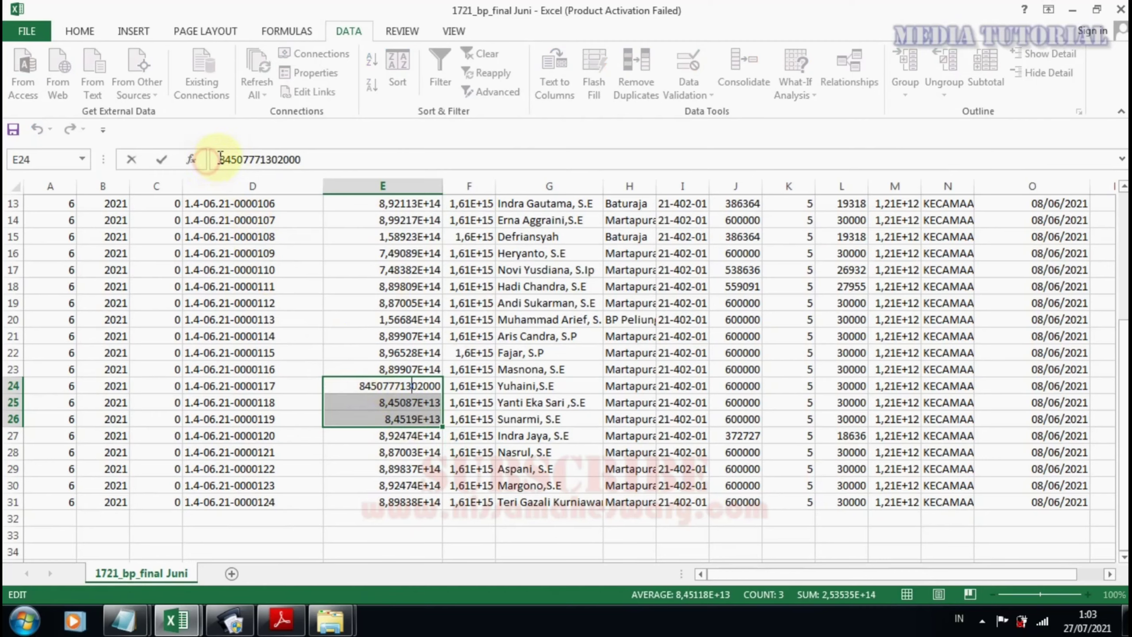
type("'0")
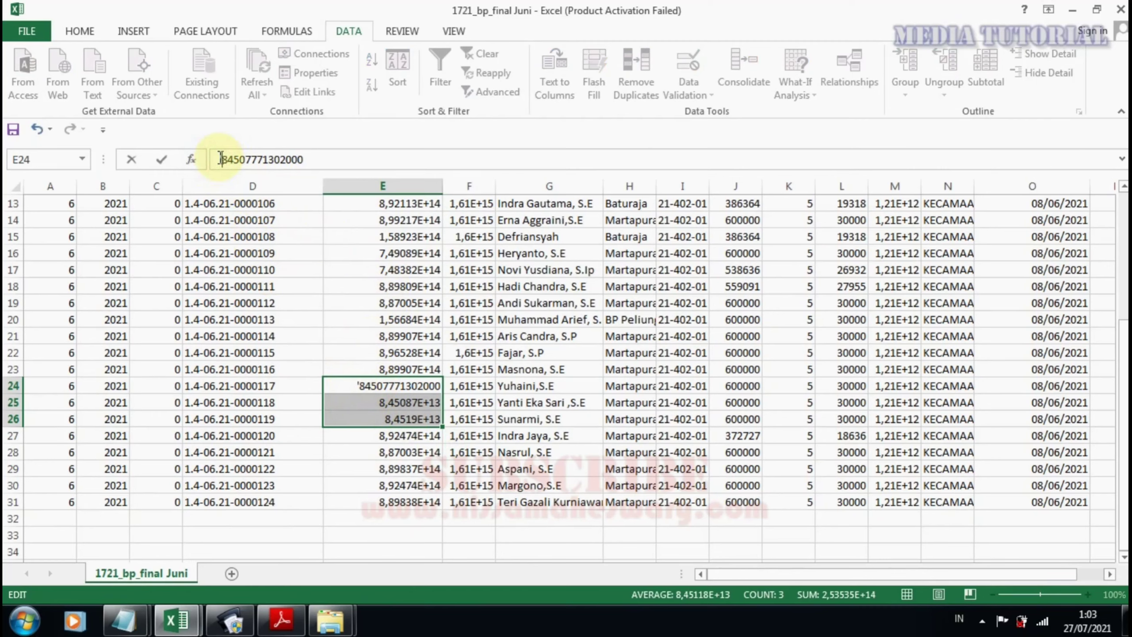
key("Return")
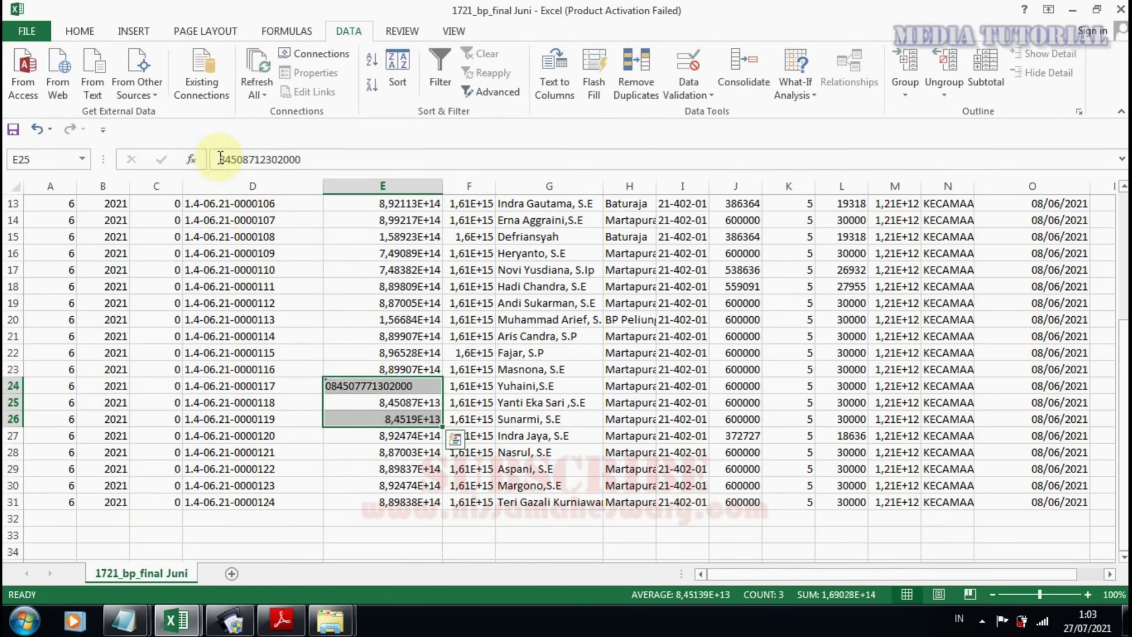
left_click(358, 403)
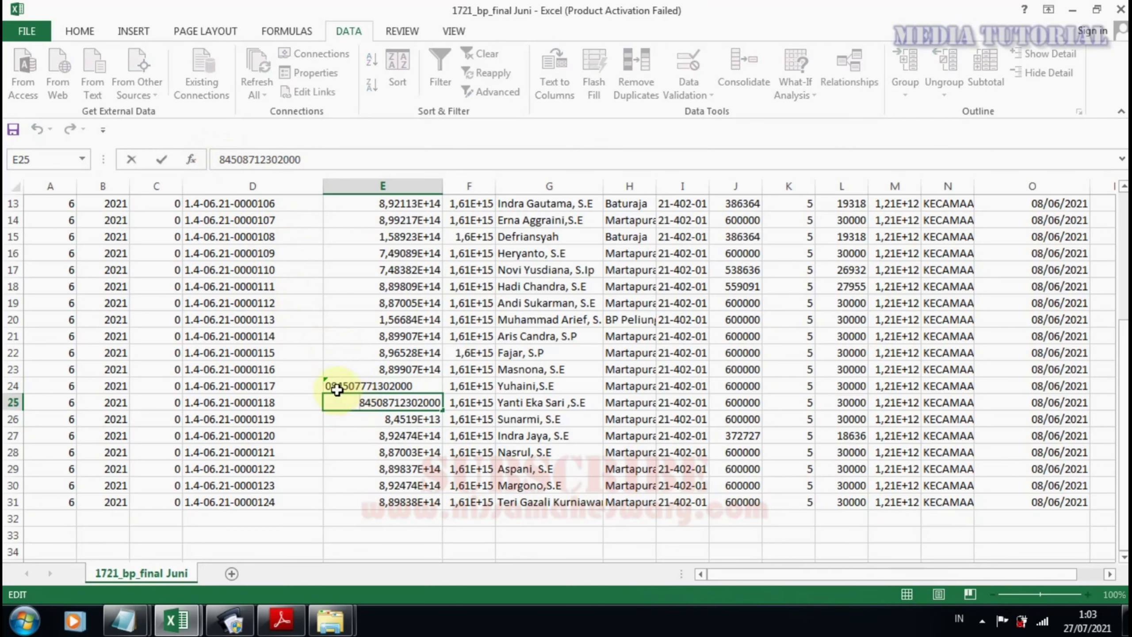
left_click(221, 160)
type("'")
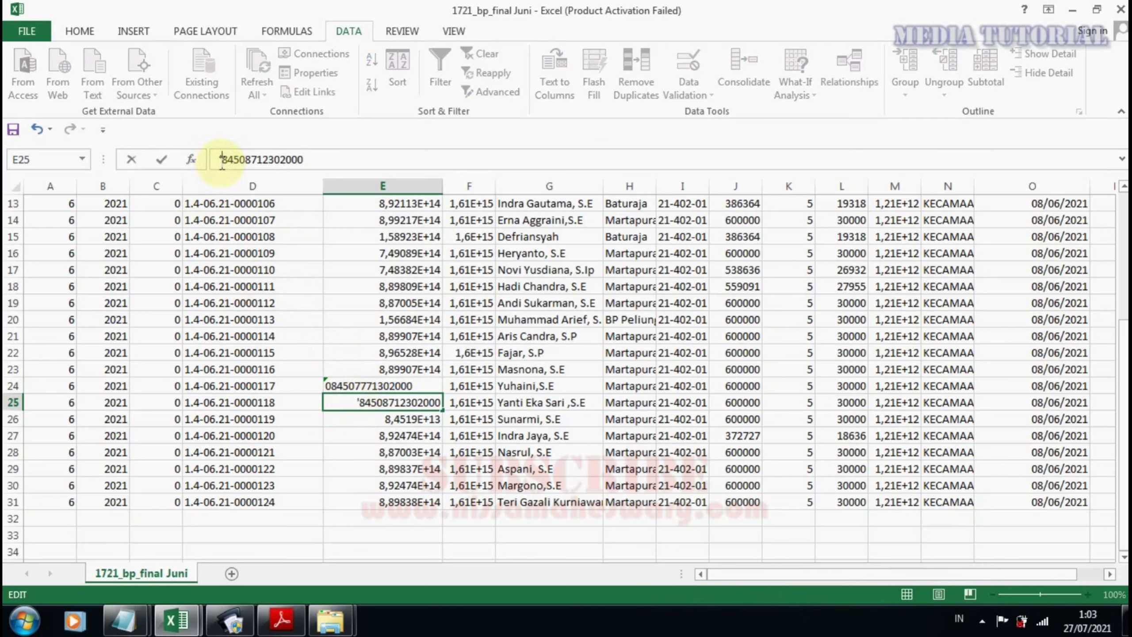
key("Return")
double_click(358, 419)
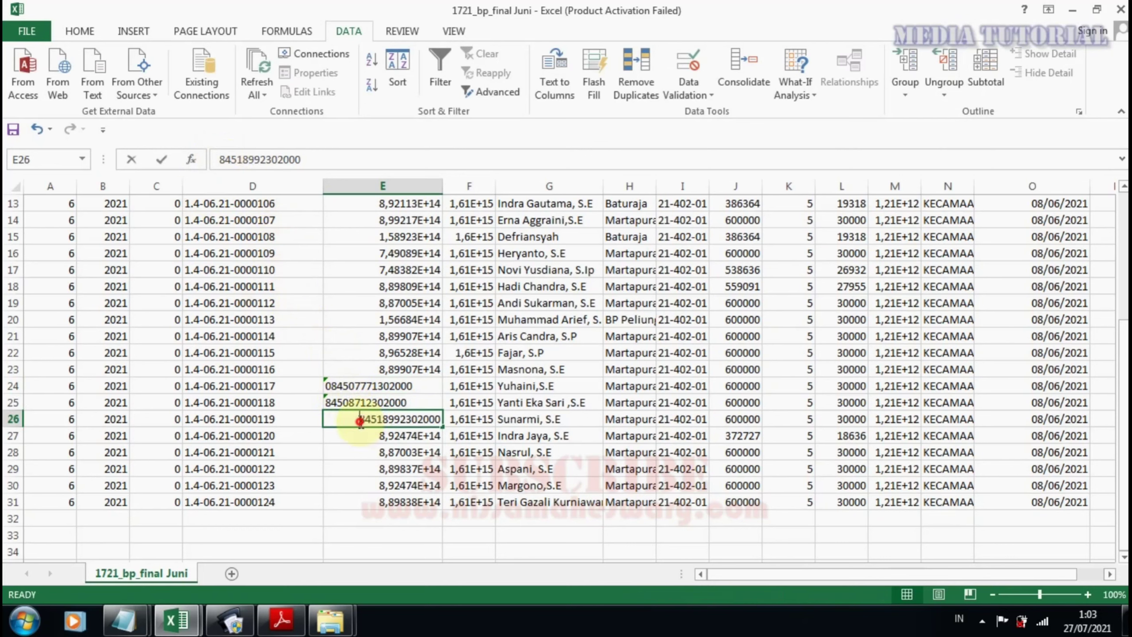
type("'")
key("Return")
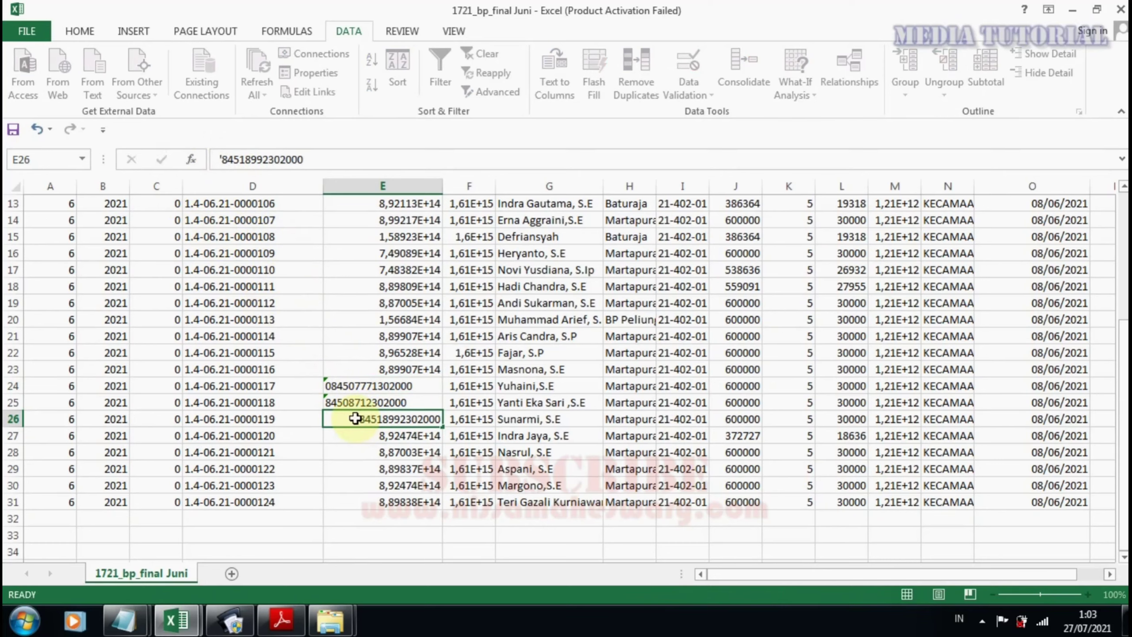
Check E24:E26 and add the missing leading 0 to the NPWPs in E25 and E26.
left_click(333, 403)
left_click(334, 419)
left_click(351, 391)
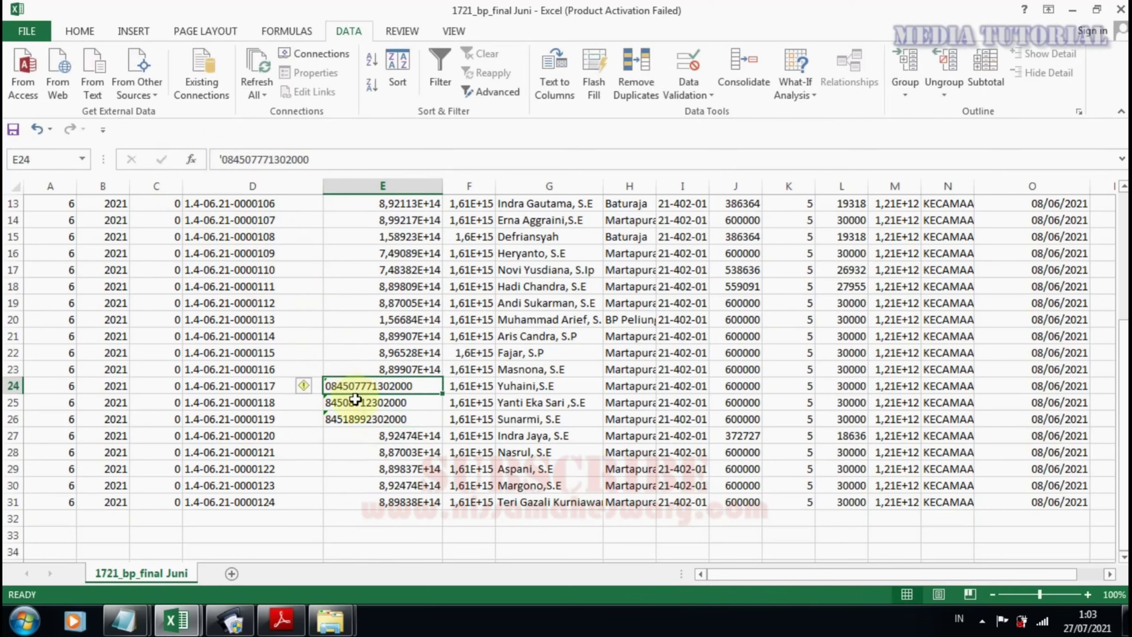
left_click(359, 404)
left_click(224, 159)
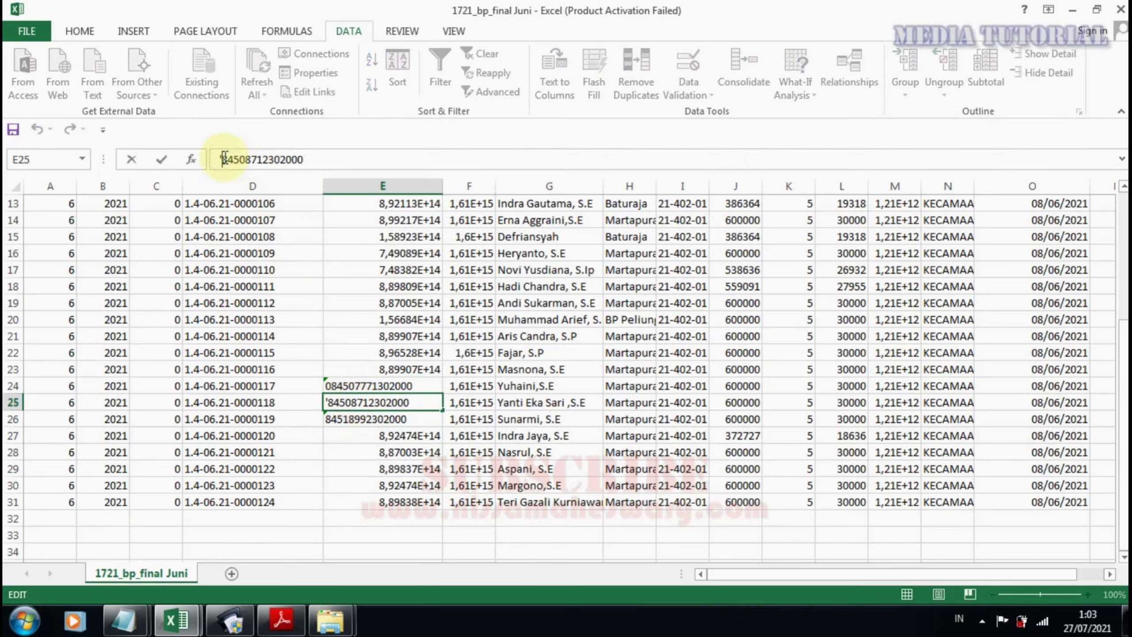
type("0")
key("Return")
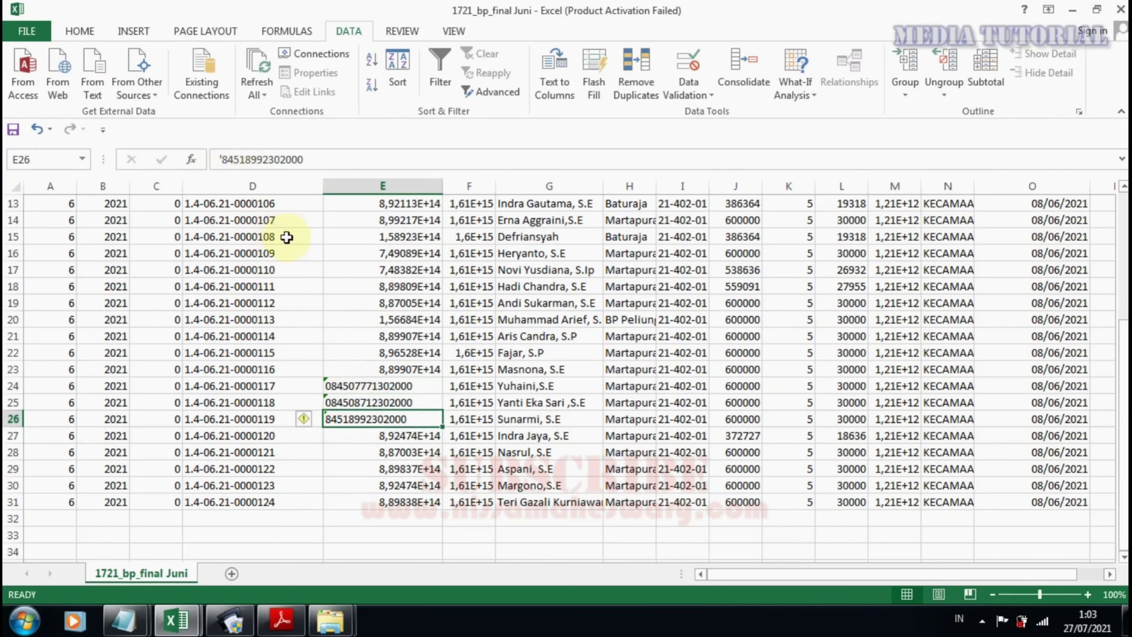
double_click(329, 418)
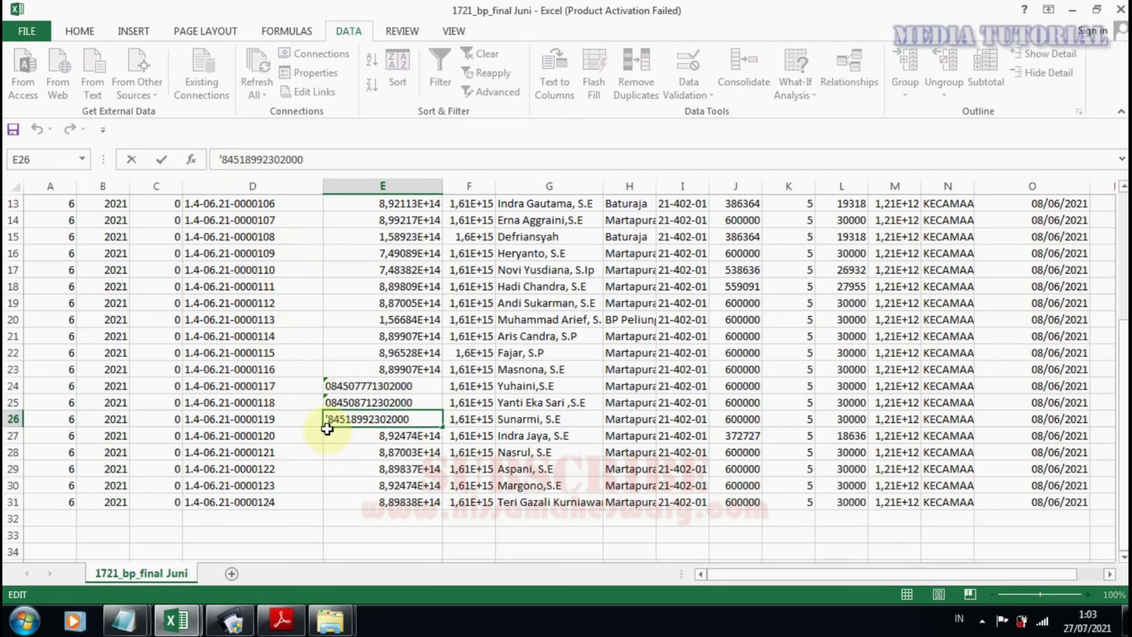
type("0")
key("Return")
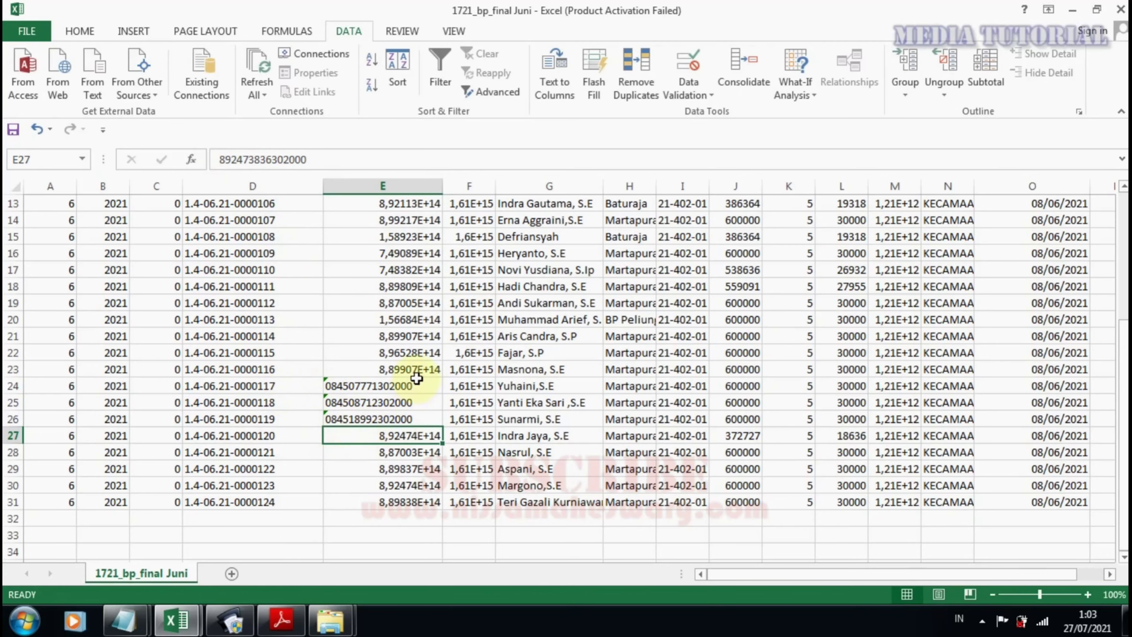
left_click(422, 366)
Convert the NPWPs in E12:E23 to text with Text to Columns, fixed width, Text format.
left_click_drag(422, 366, 406, 292)
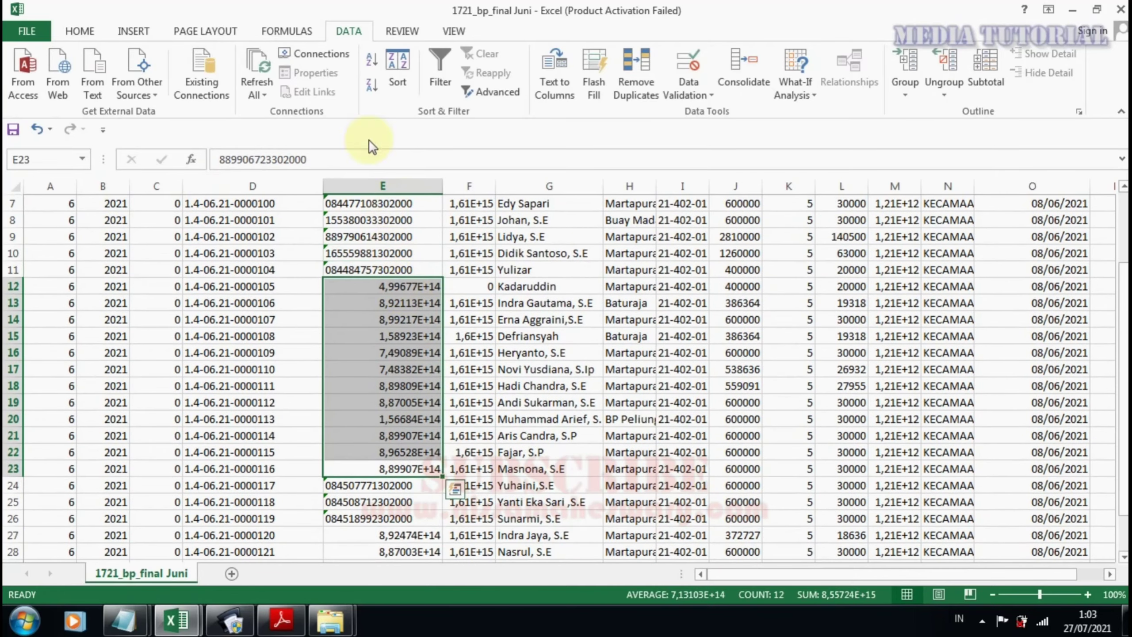
left_click(560, 88)
left_click(685, 217)
left_click(938, 424)
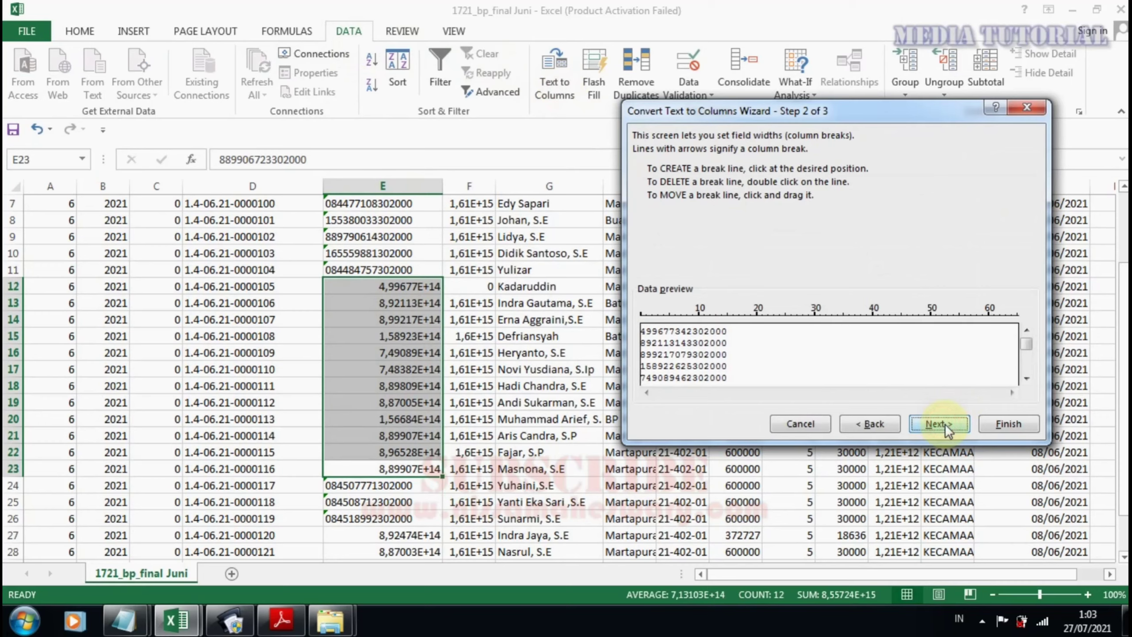
left_click(946, 427)
left_click(677, 194)
left_click(1008, 424)
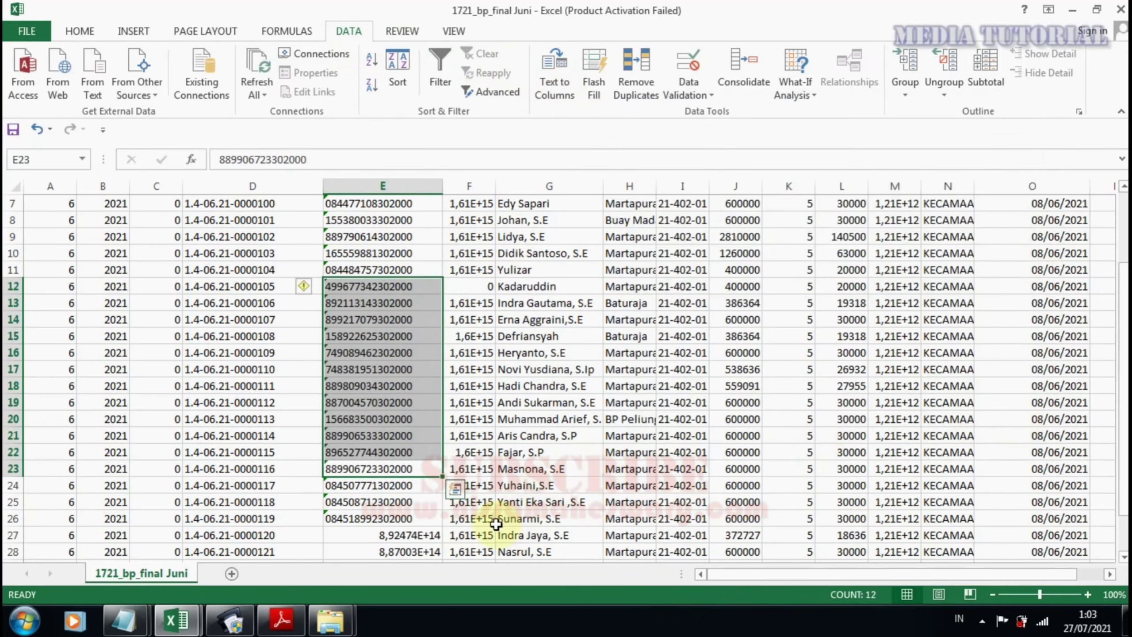
Convert the NPWPs in E27:E31 to text the same way.
scroll(496, 524, "down", 3)
left_click_drag(409, 387, 401, 451)
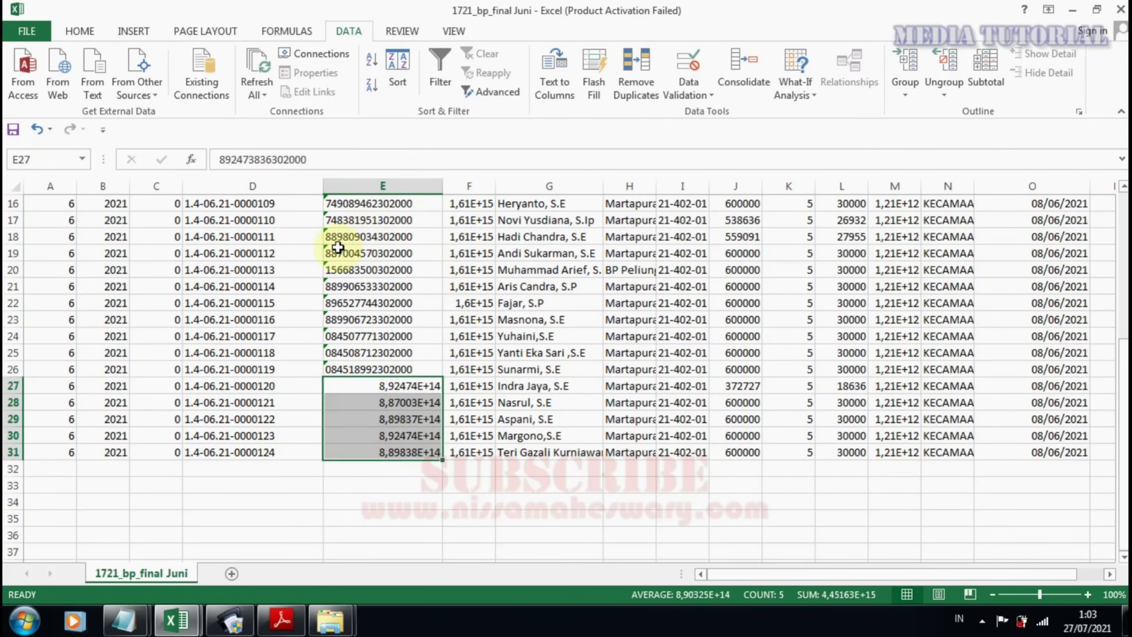
scroll(334, 236, "up", 2)
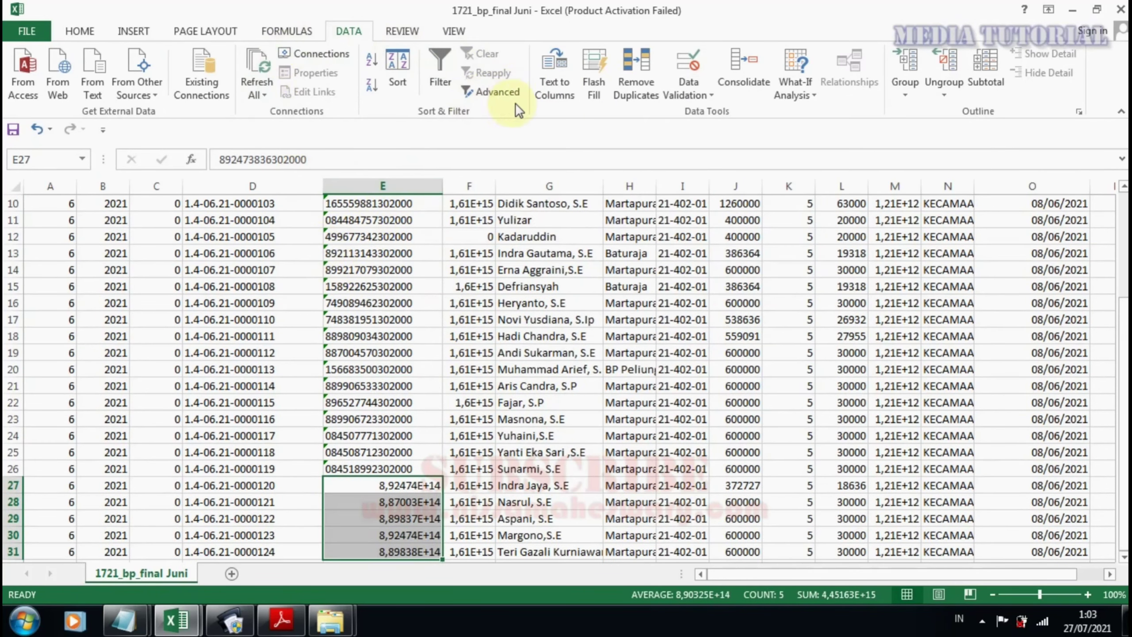
left_click(555, 88)
left_click(693, 215)
left_click(933, 425)
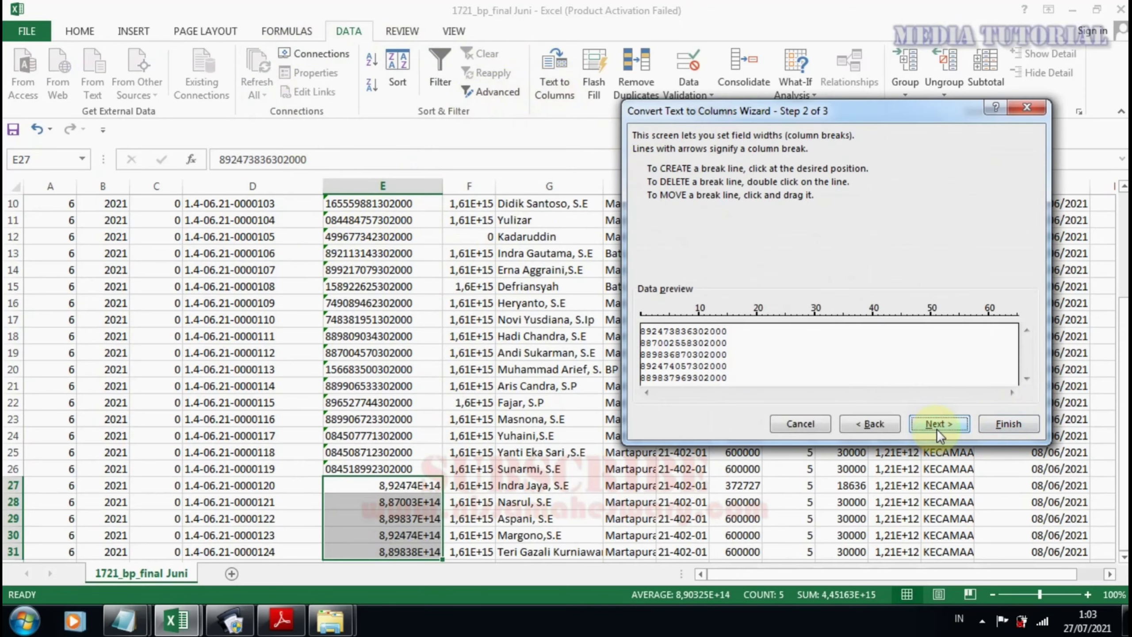
left_click(948, 428)
left_click(661, 191)
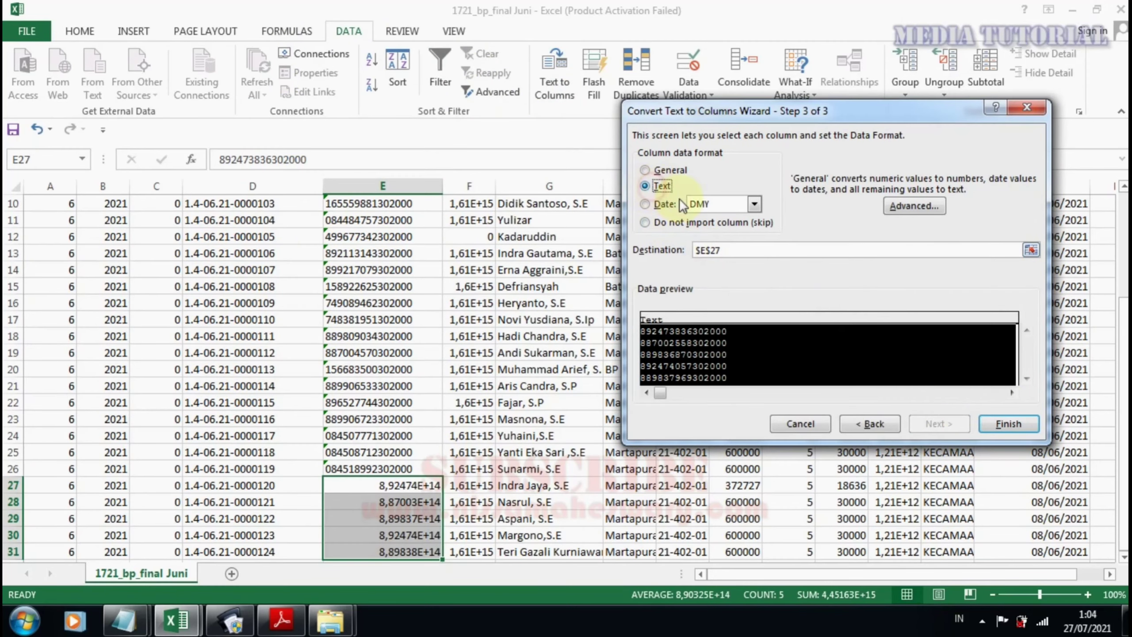
left_click(1007, 423)
Autofit column F's width and select the NIK values in column F.
scroll(516, 394, "up", 2)
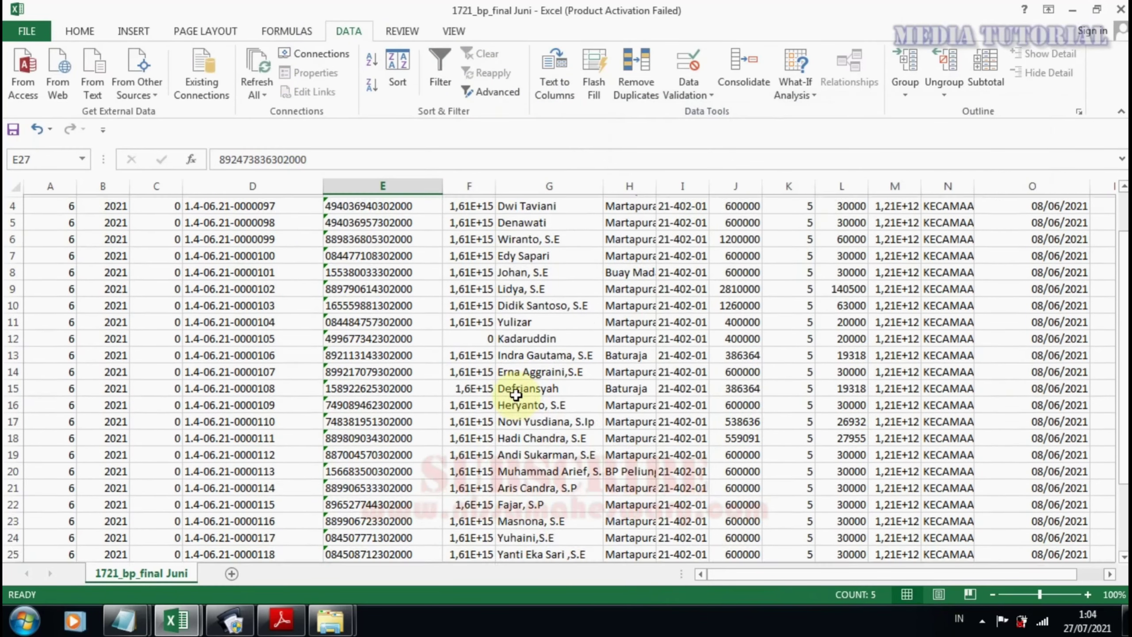
scroll(516, 394, "up", 1)
double_click(501, 184)
left_click_drag(503, 220, 509, 517)
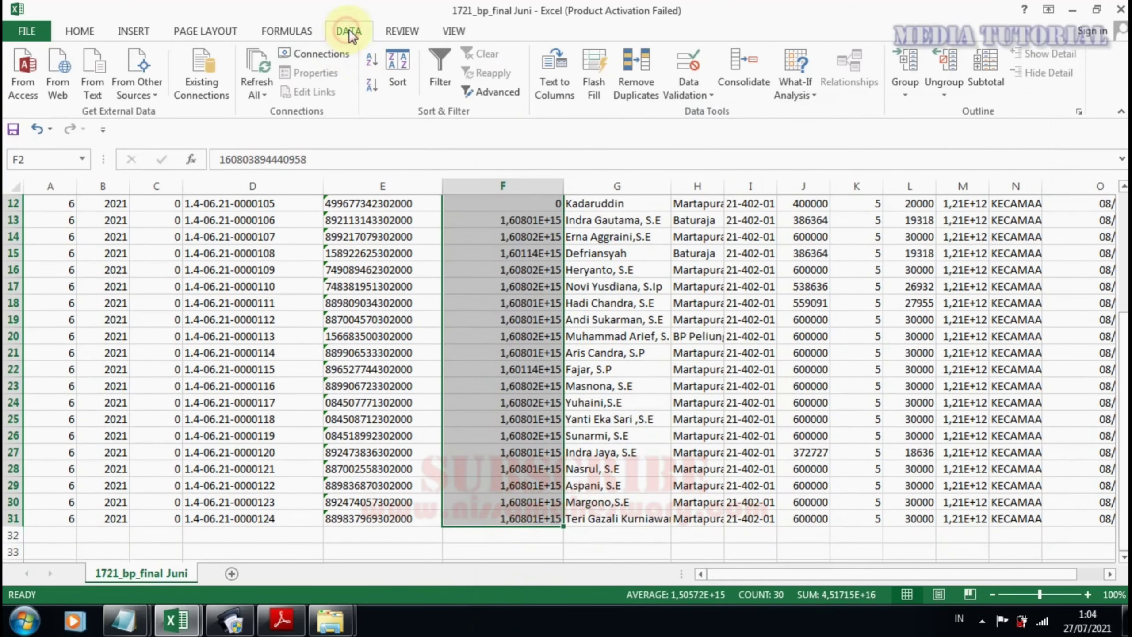
Convert the NIK values to text with Text to Columns, fixed width, Text format.
left_click(562, 87)
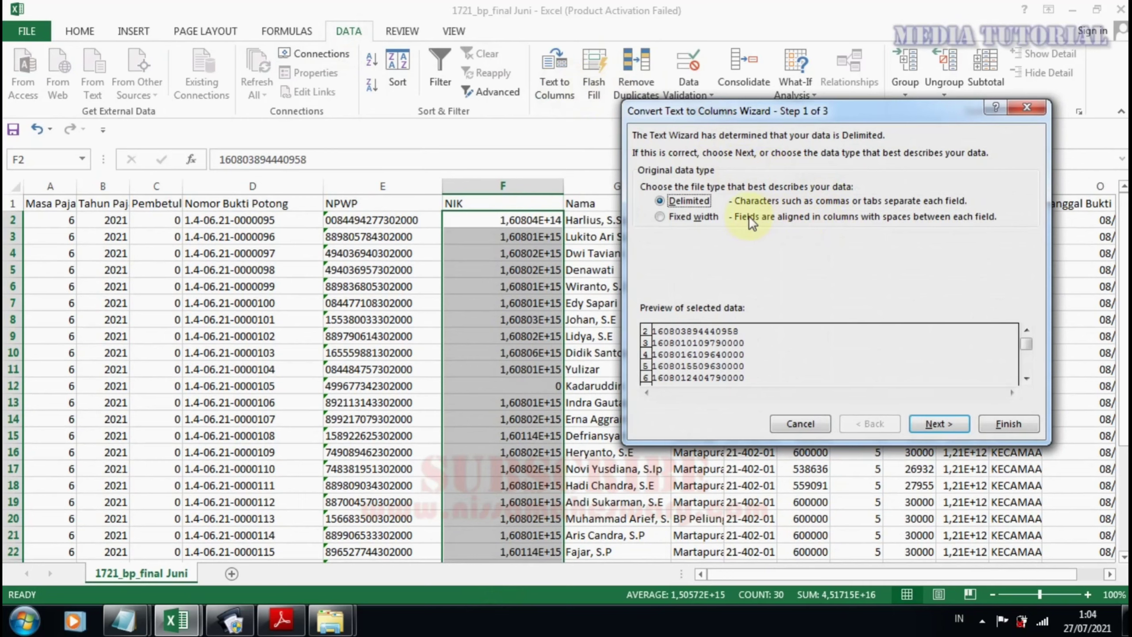
left_click(674, 218)
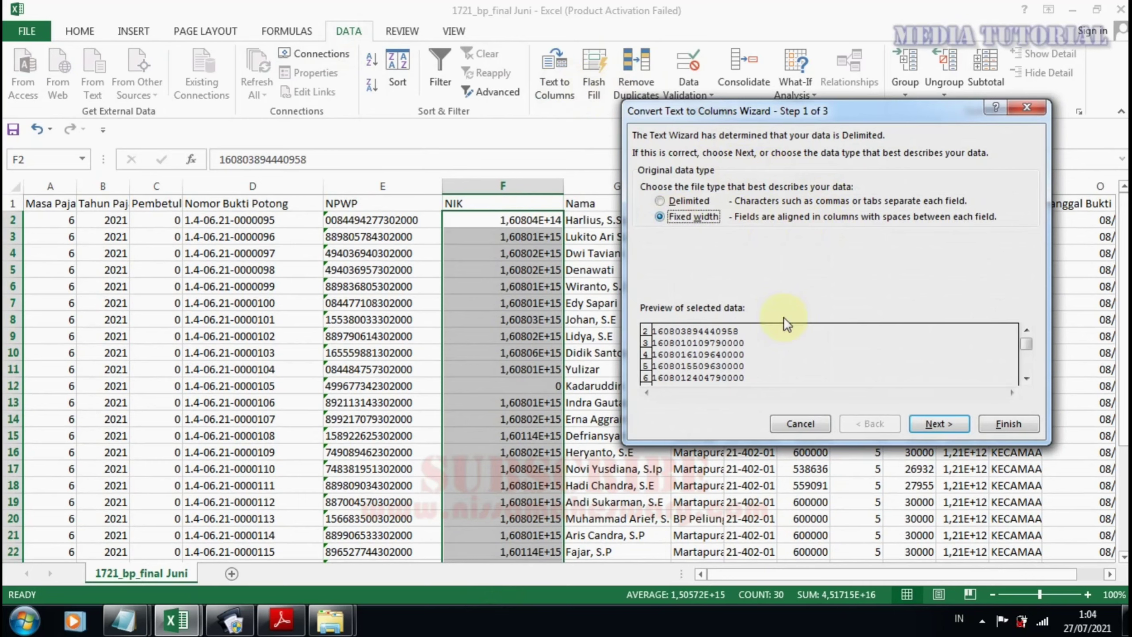
left_click(945, 426)
mouse_move(437, 7)
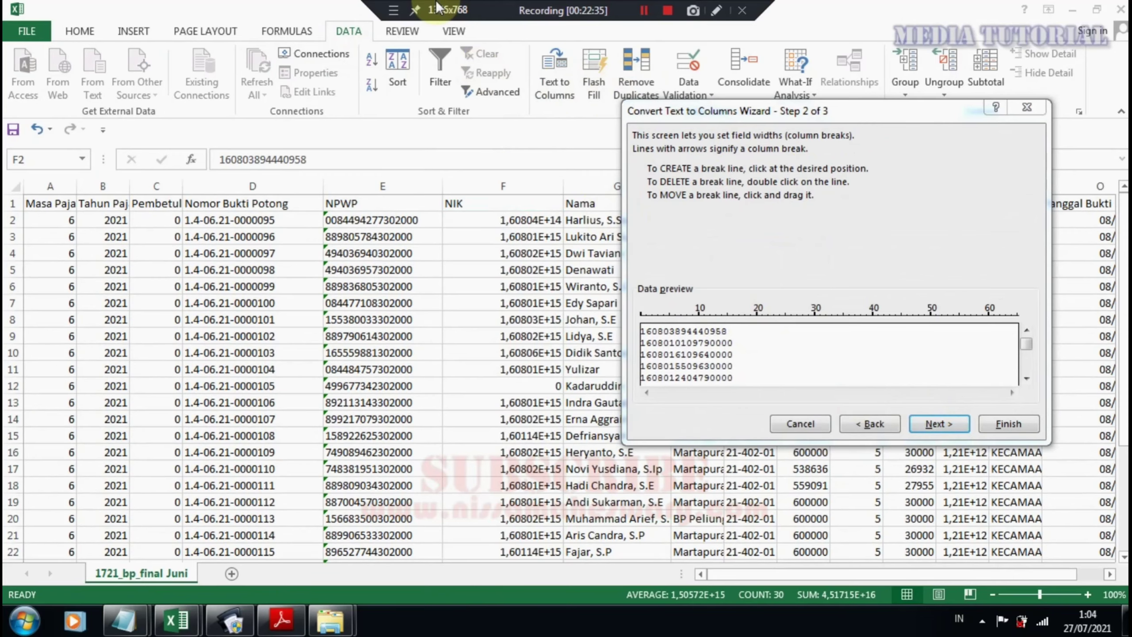
left_click(936, 424)
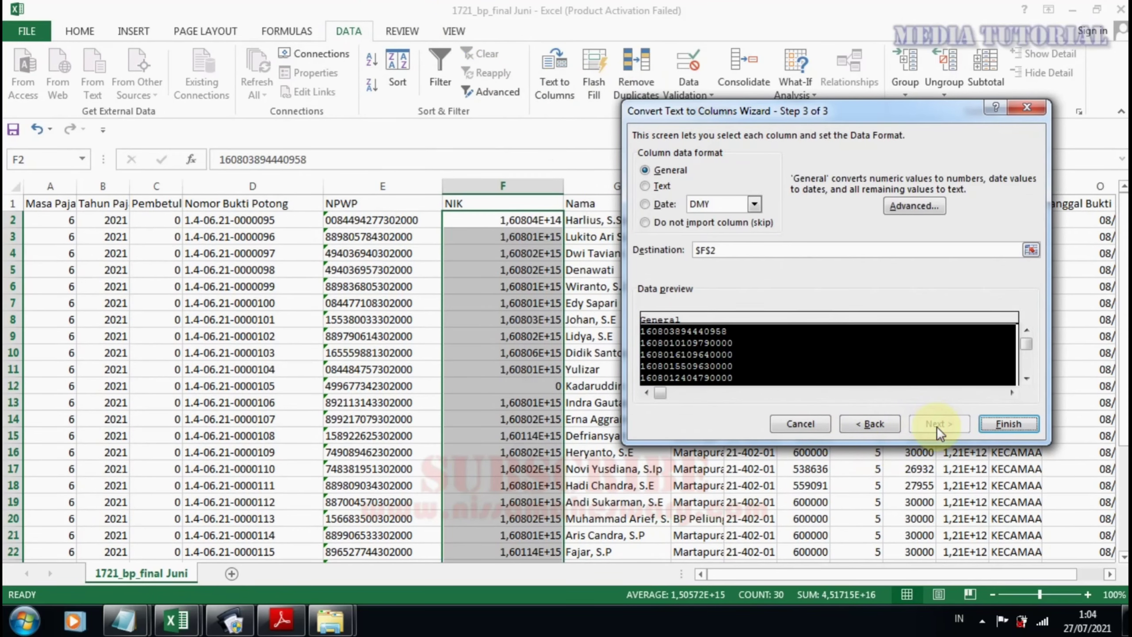
left_click(658, 186)
left_click(1010, 425)
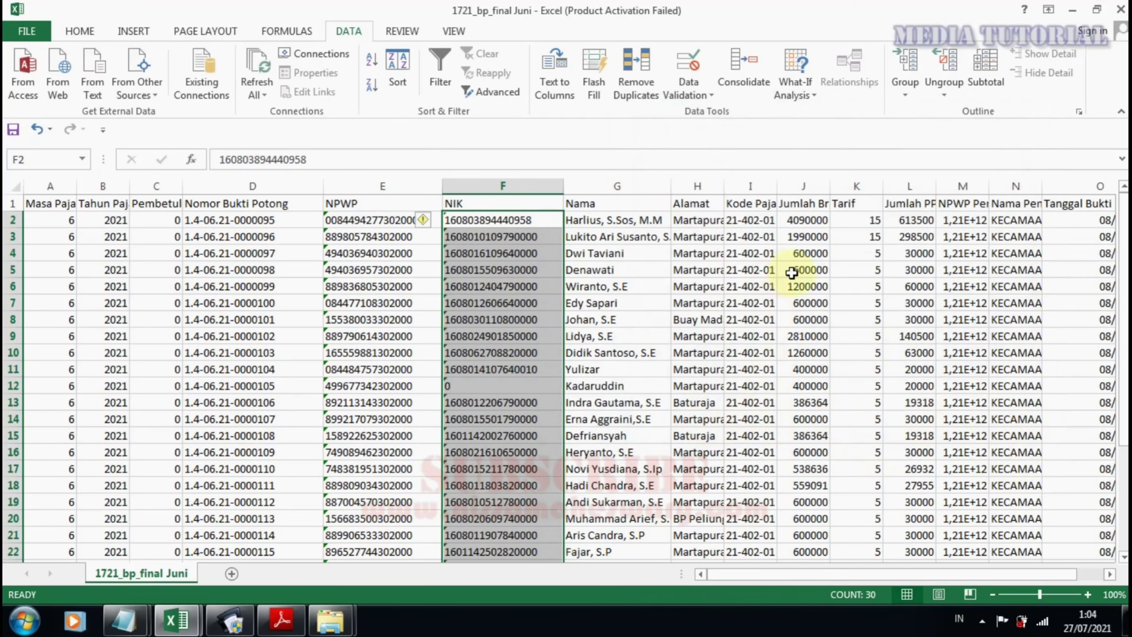
left_click_drag(885, 575, 913, 575)
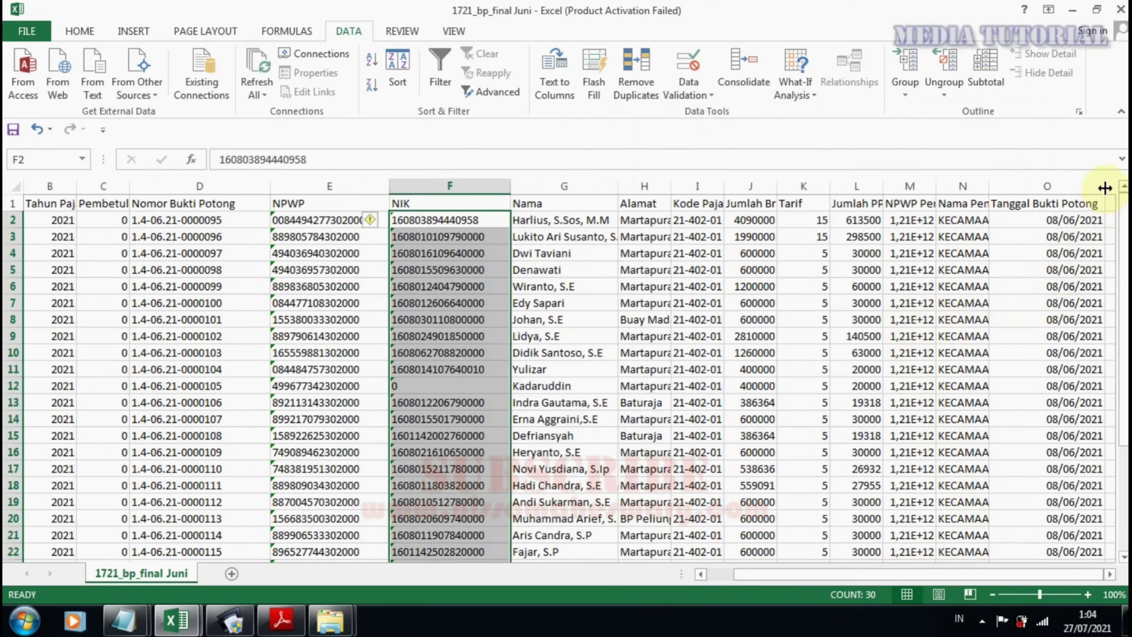
Deselect the NIK column and widen column M to show NPWP Pemotong.
left_click(1074, 220)
left_click(1074, 252)
left_click(1073, 303)
left_click(1075, 353)
left_click(1074, 371)
left_click(1078, 387)
left_click(1047, 285)
left_click_drag(936, 192, 1014, 192)
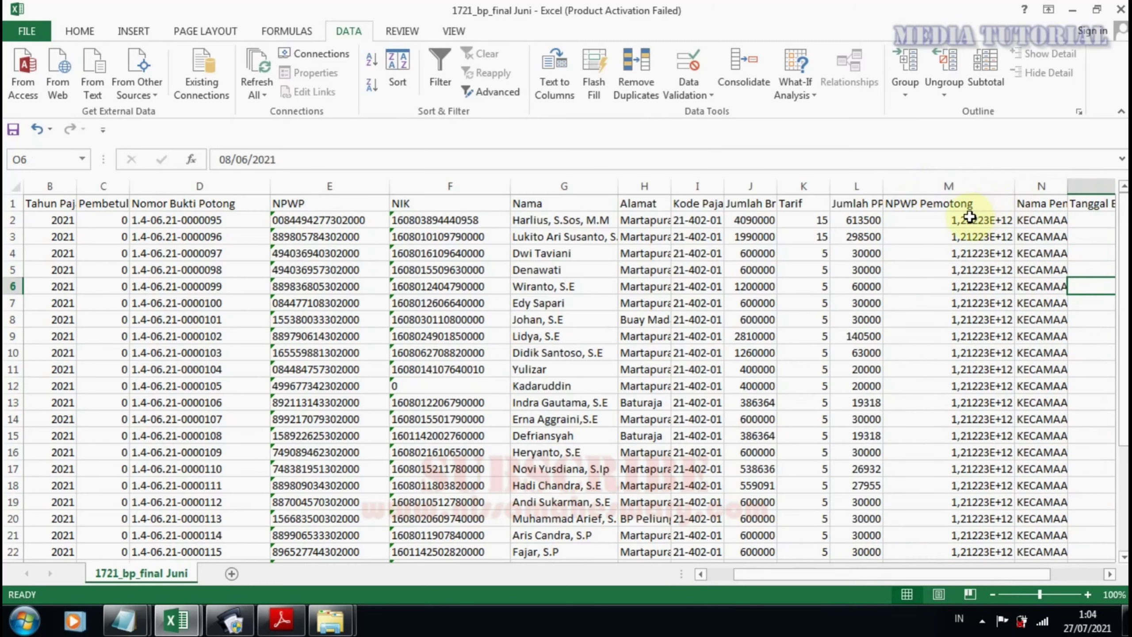
left_click(971, 218)
left_click(219, 160)
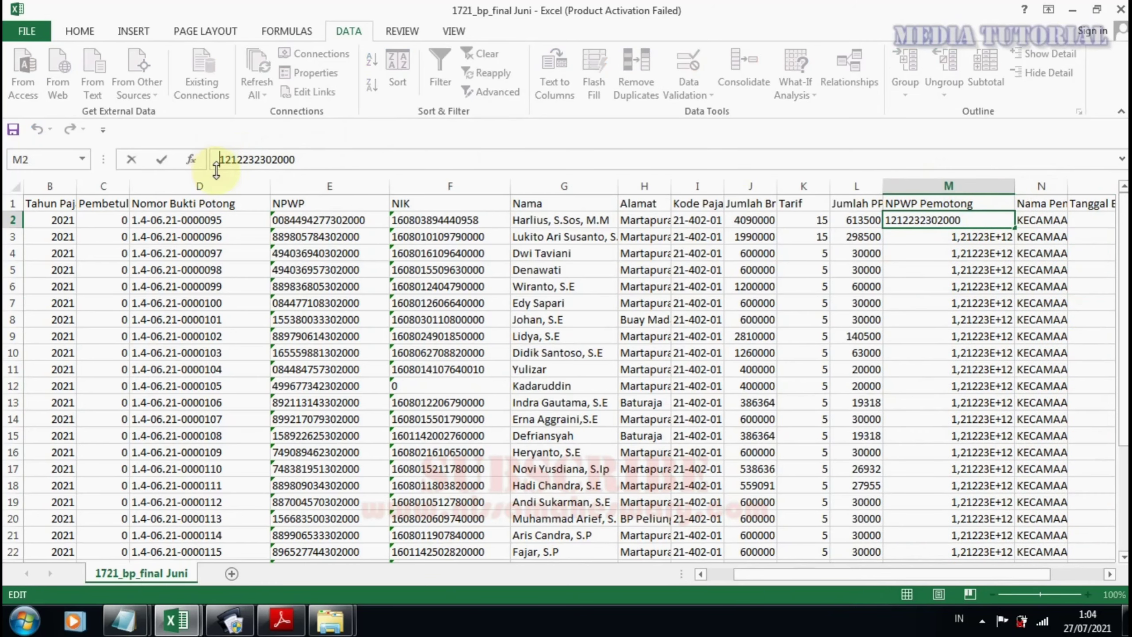
type("'")
type("00")
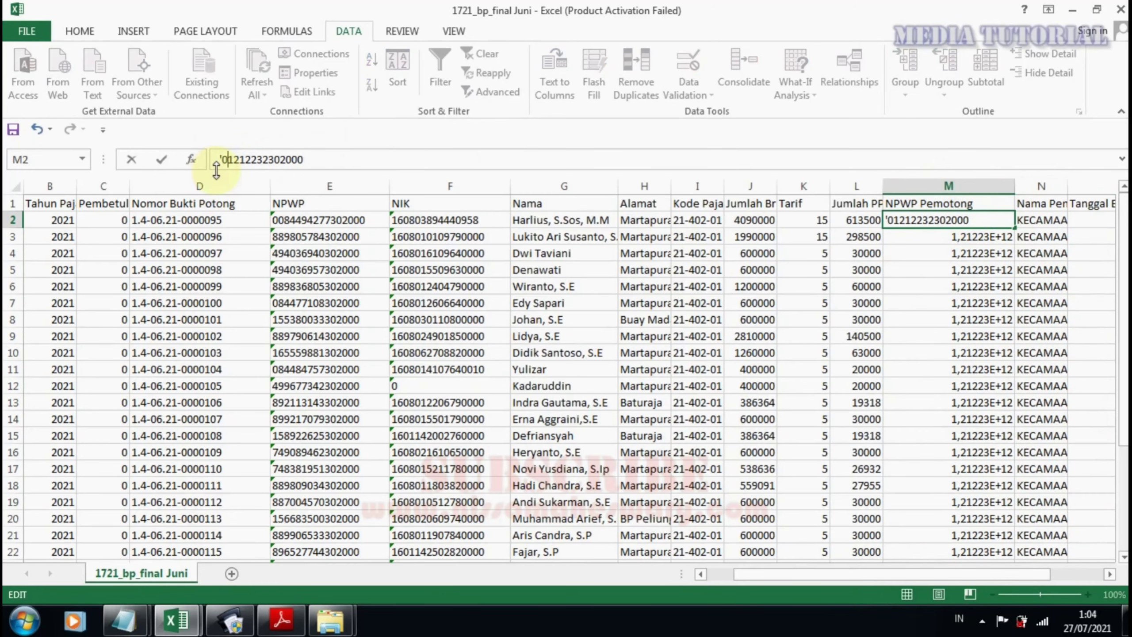
key("Return")
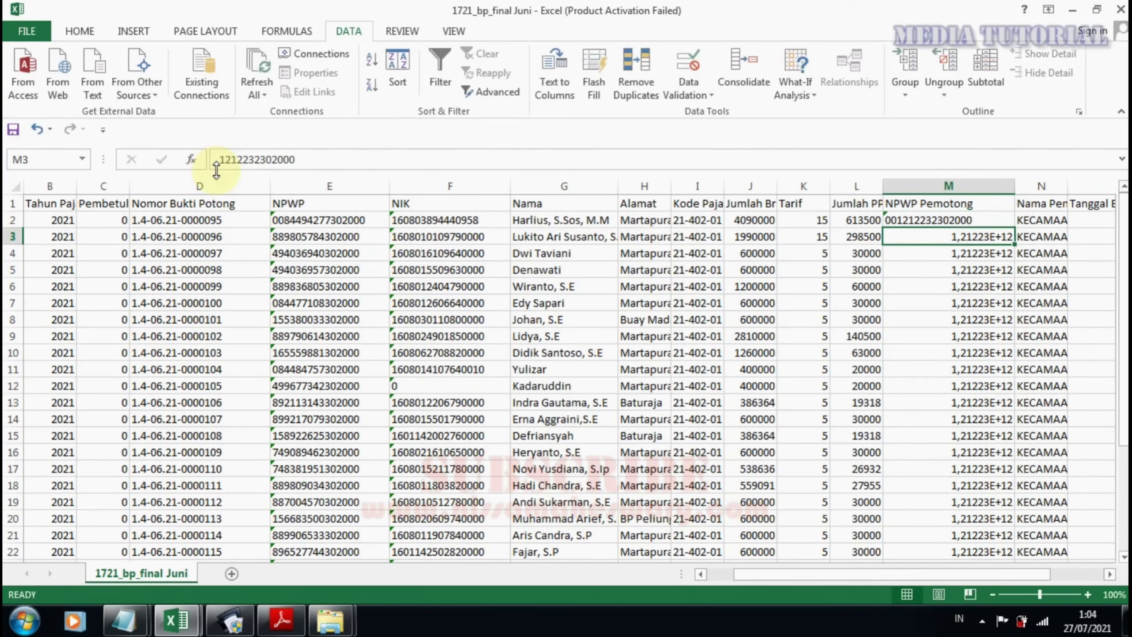
left_click(928, 218)
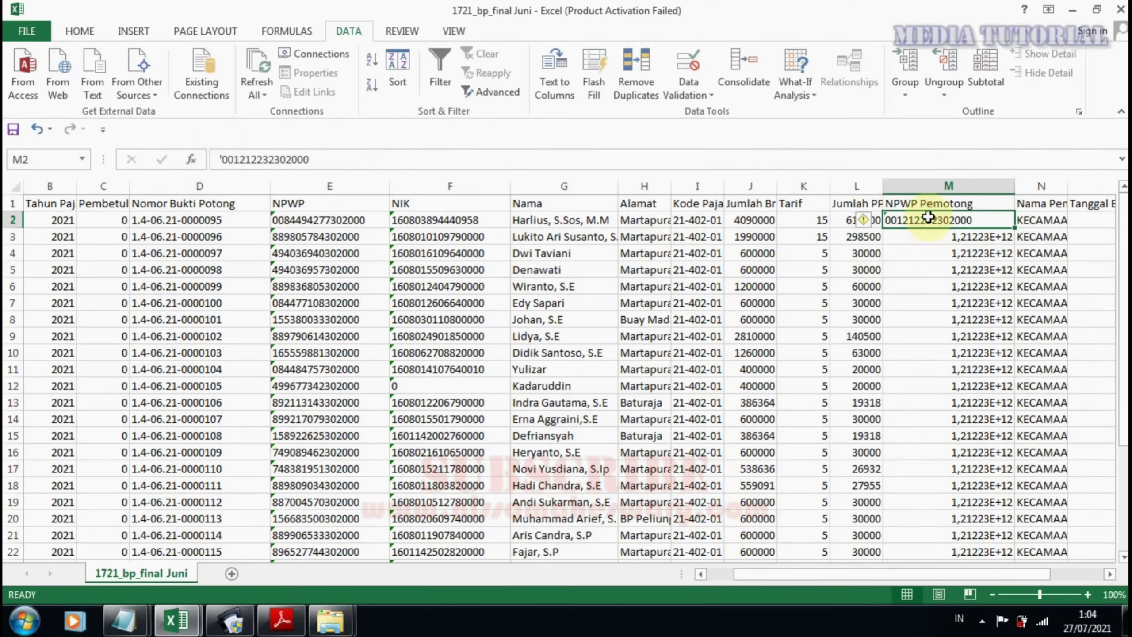
key("ctrl+c")
left_click(922, 238)
key("ctrl+v")
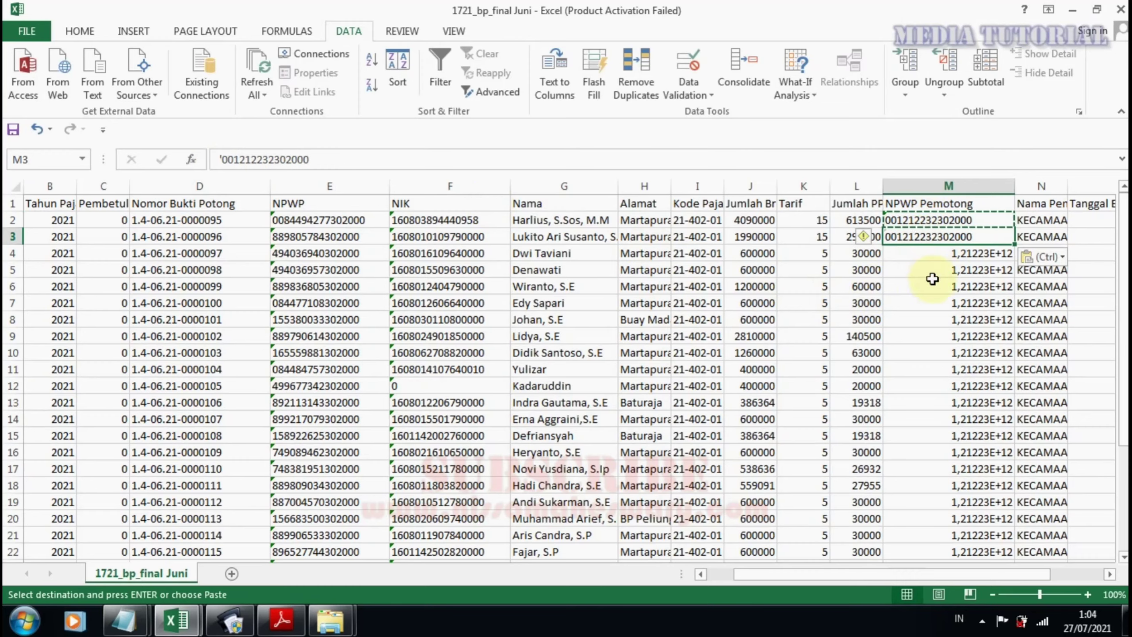
Fill M2:M3 down to M31, then check the values in D2 and E4.
left_click_drag(935, 218, 993, 519)
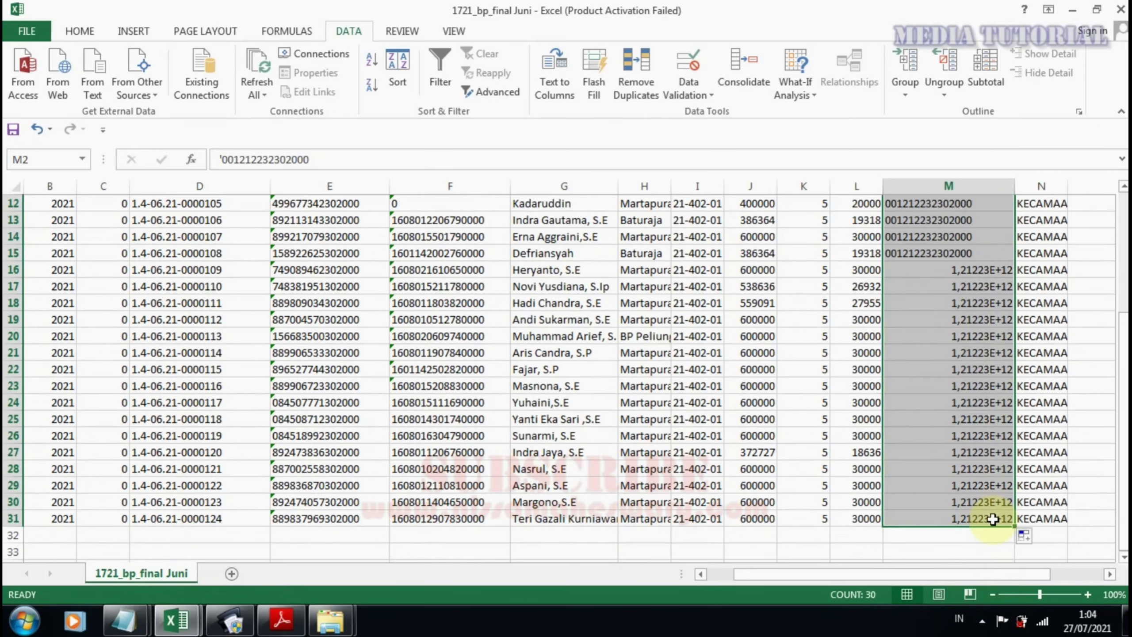
left_click(678, 563)
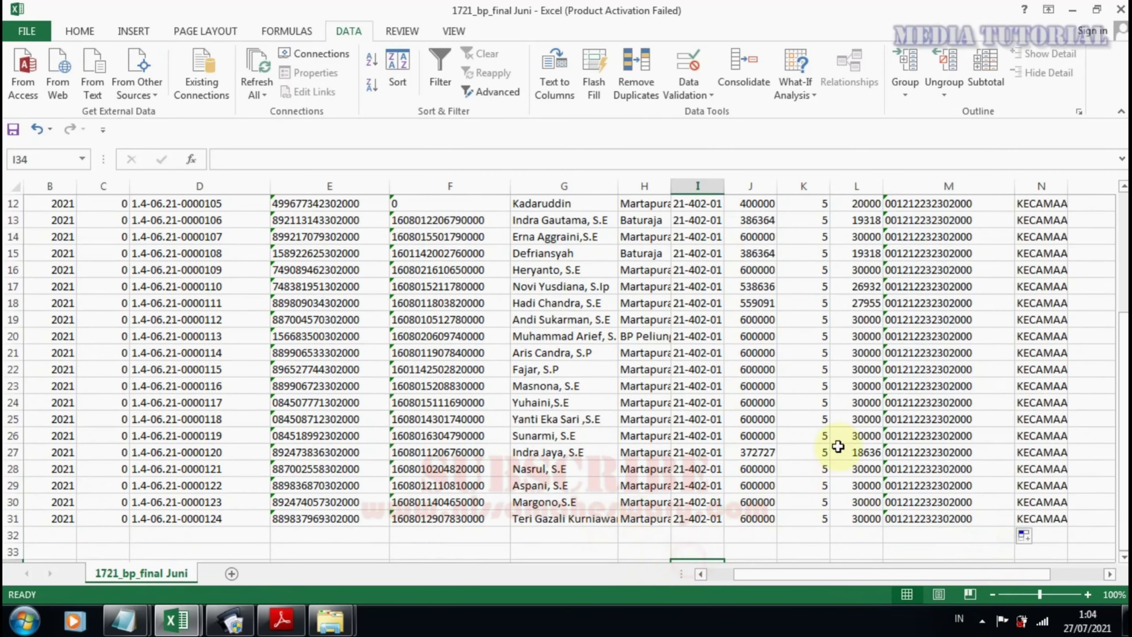
scroll(222, 467, "up", 4)
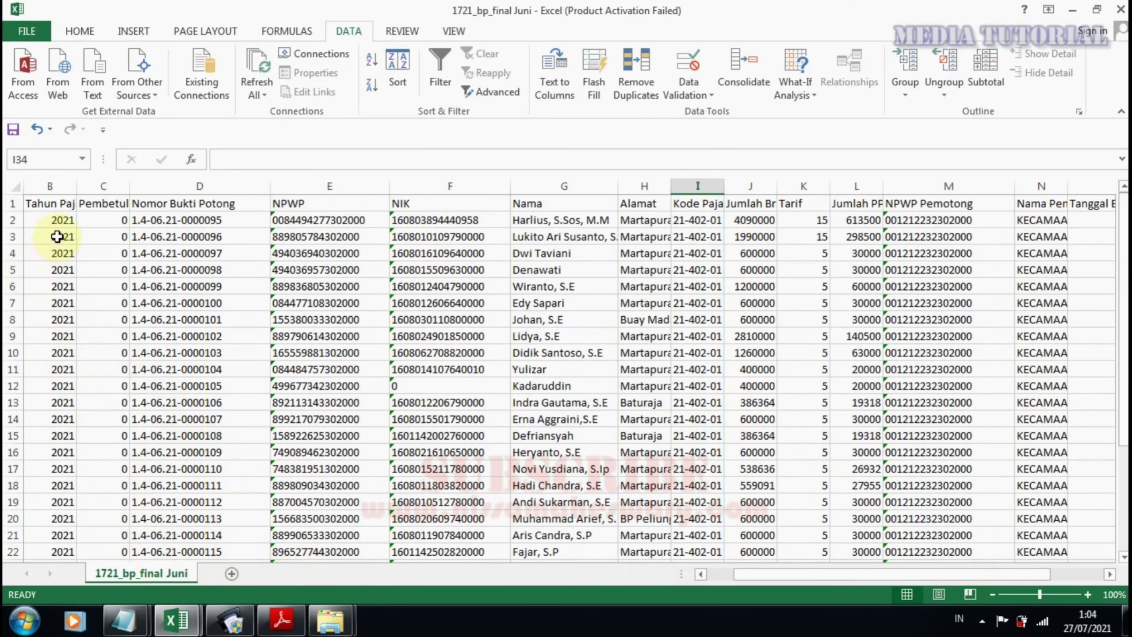
left_click_drag(738, 577, 717, 577)
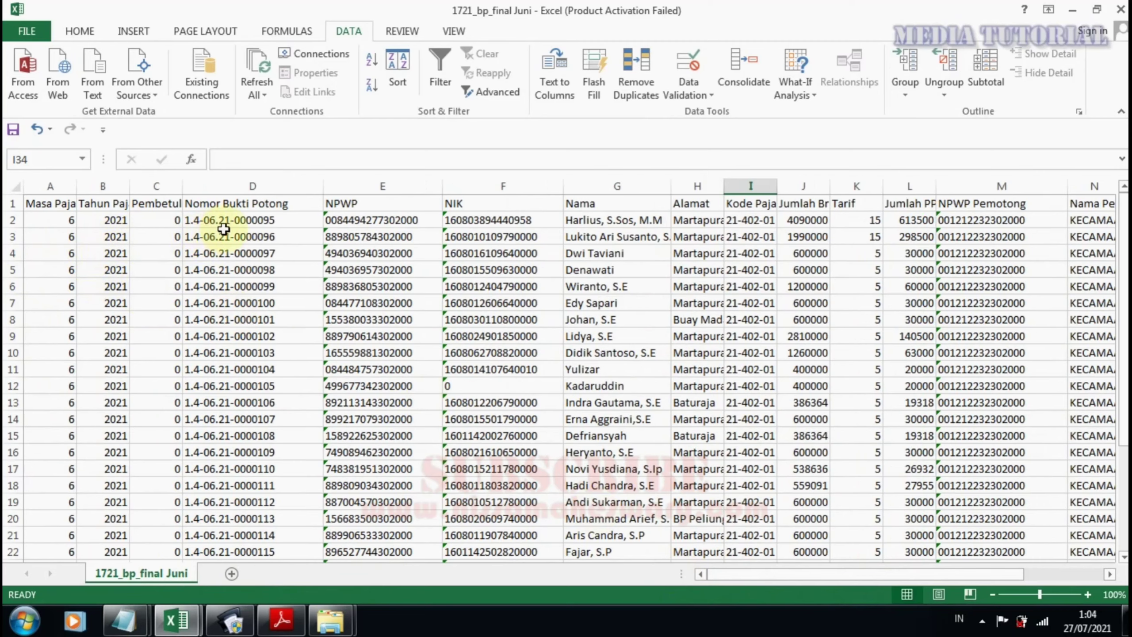
left_click(199, 221)
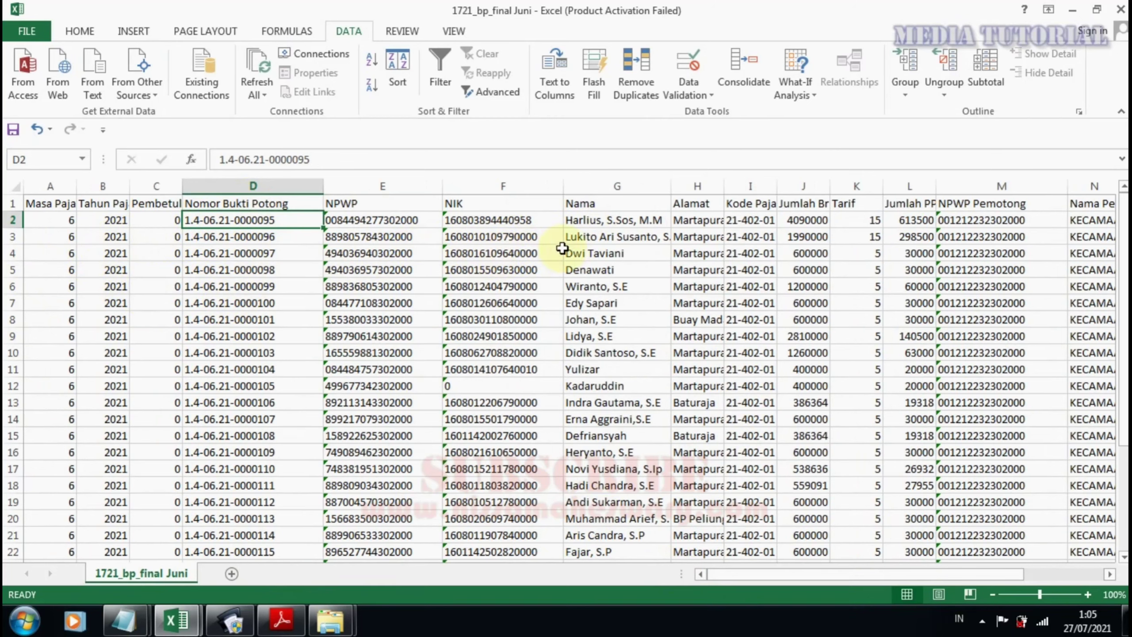
left_click(365, 252)
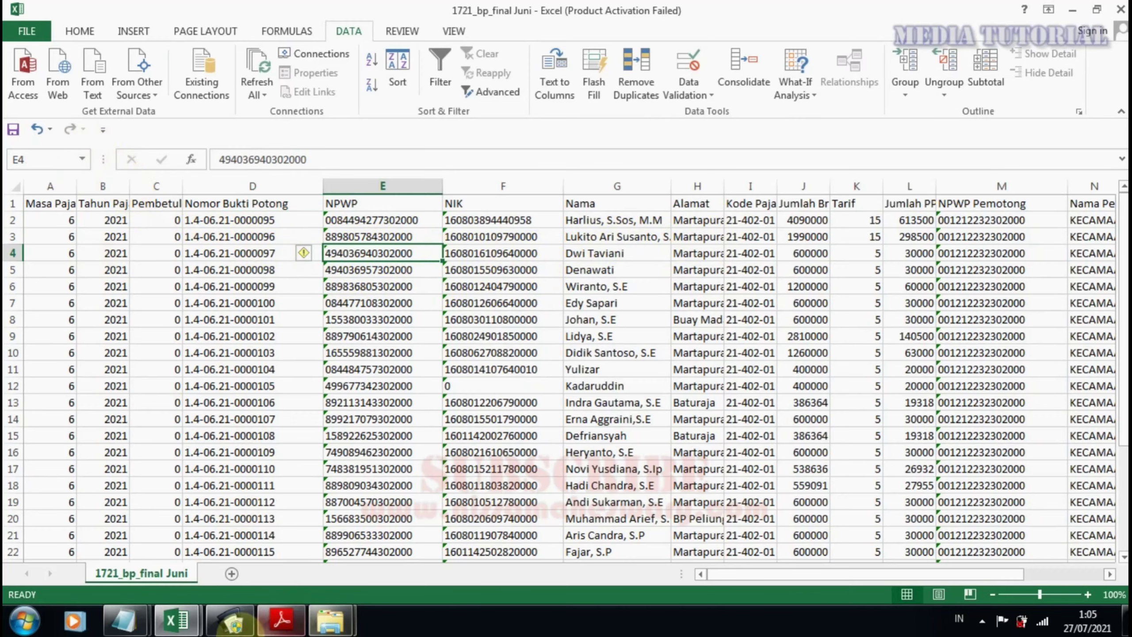
left_click(124, 620)
left_click(112, 521)
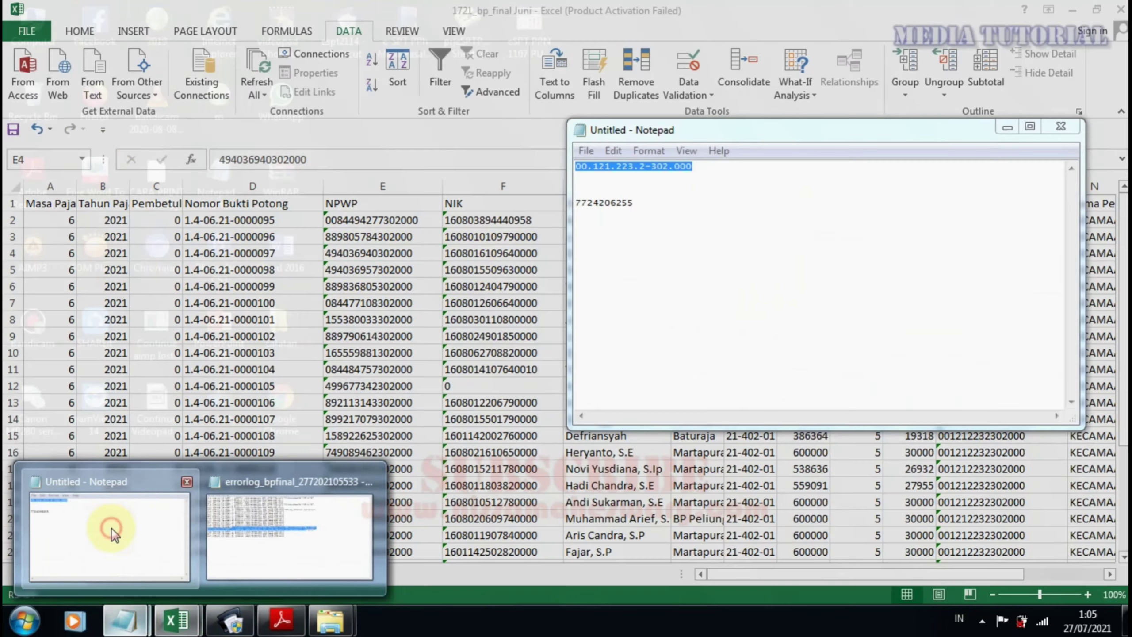
left_click(145, 625)
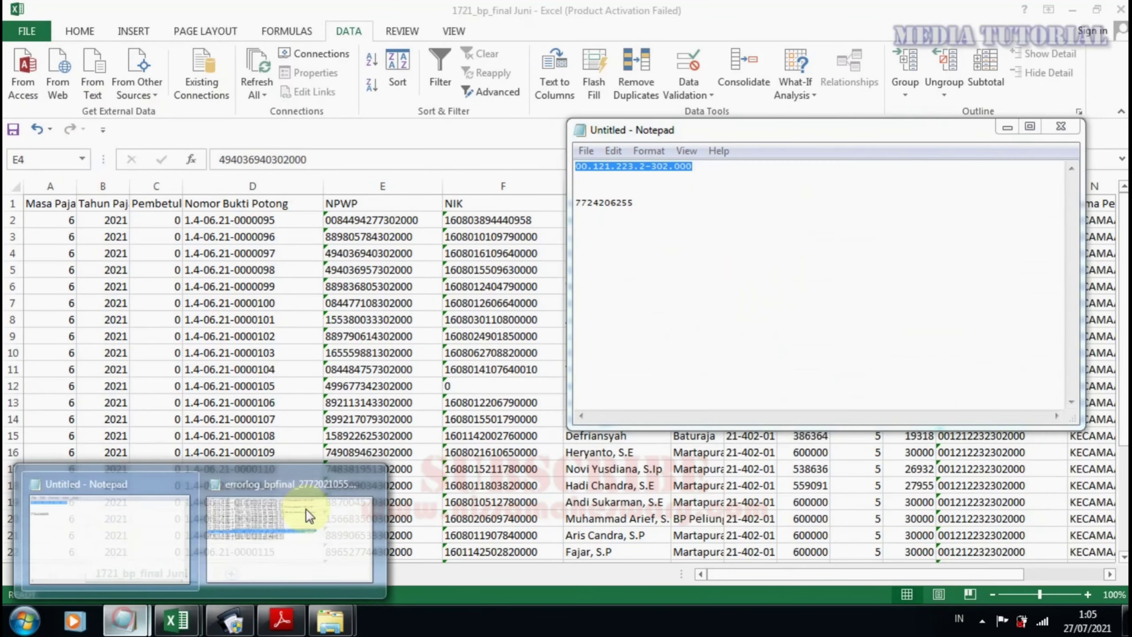
left_click(307, 512)
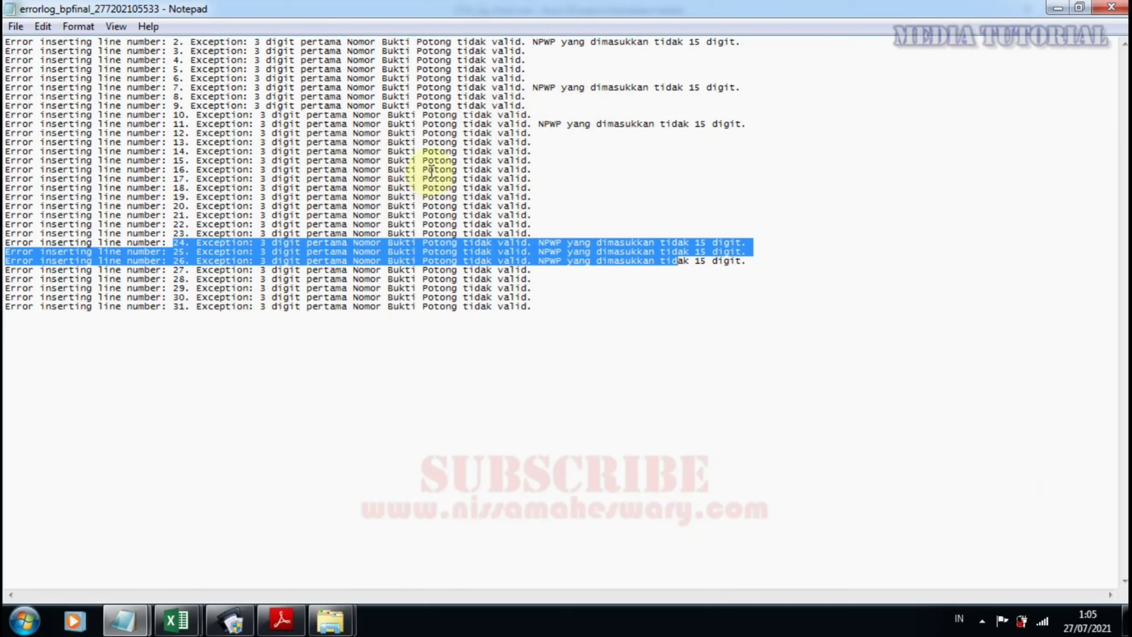
left_click(365, 168)
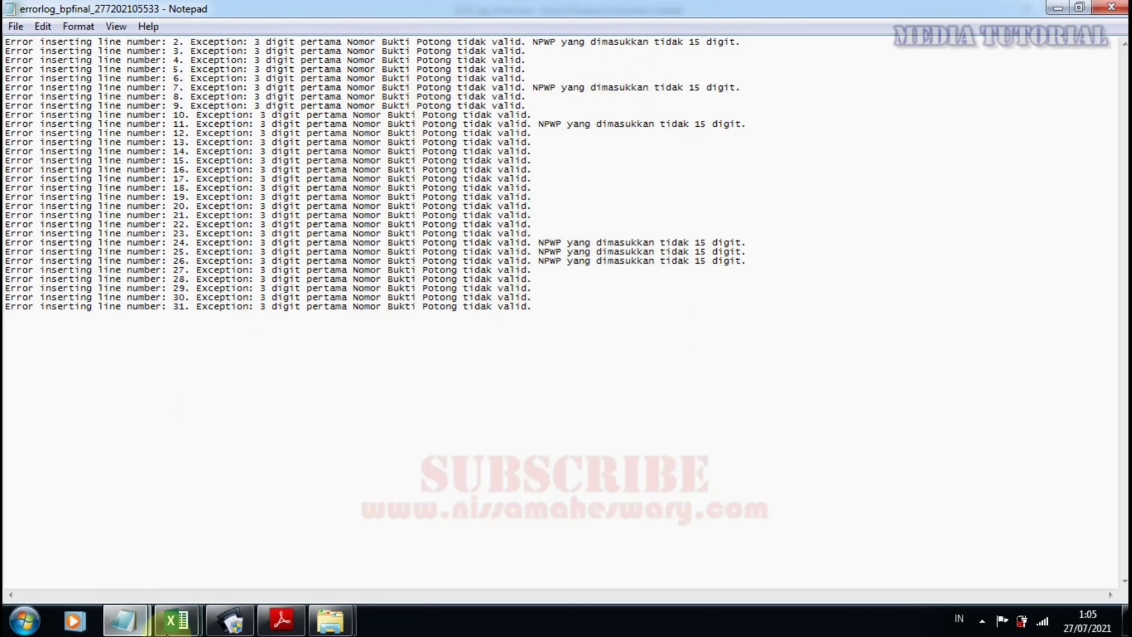
left_click(176, 619)
left_click(249, 546)
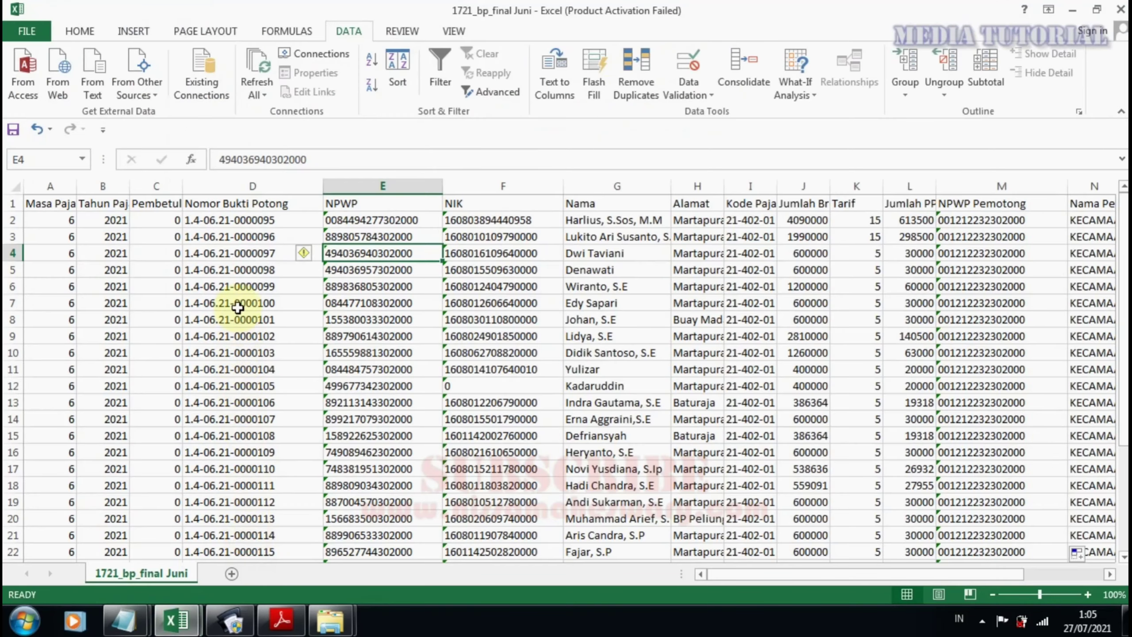
Save 1721_bp_final Juni keeping CSV format, then close it without saving again.
left_click(13, 129)
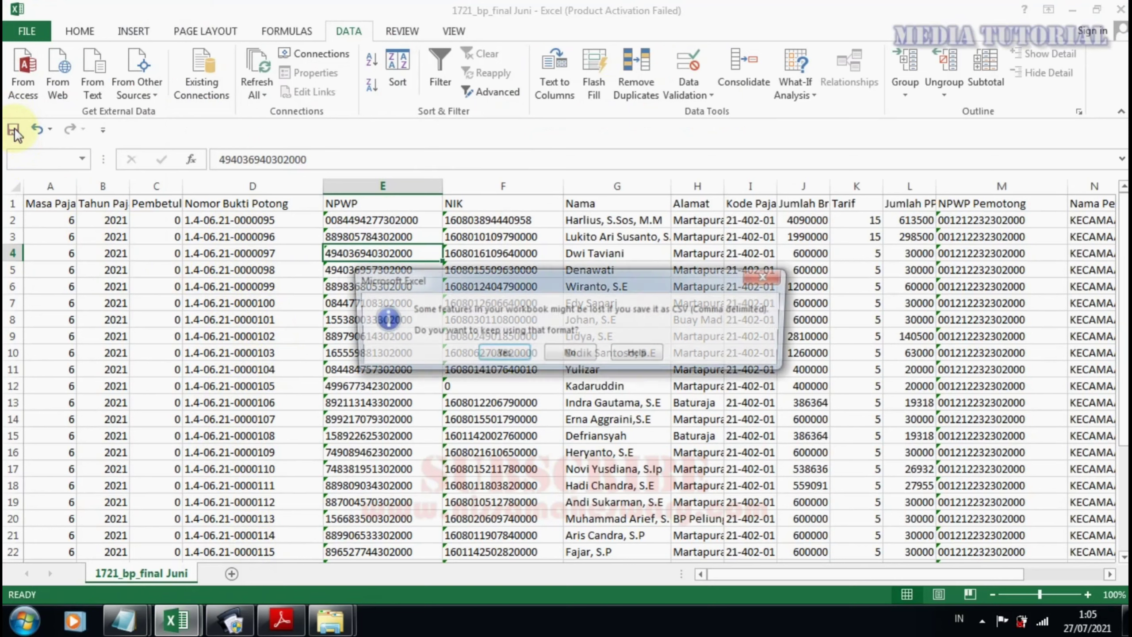
left_click(501, 355)
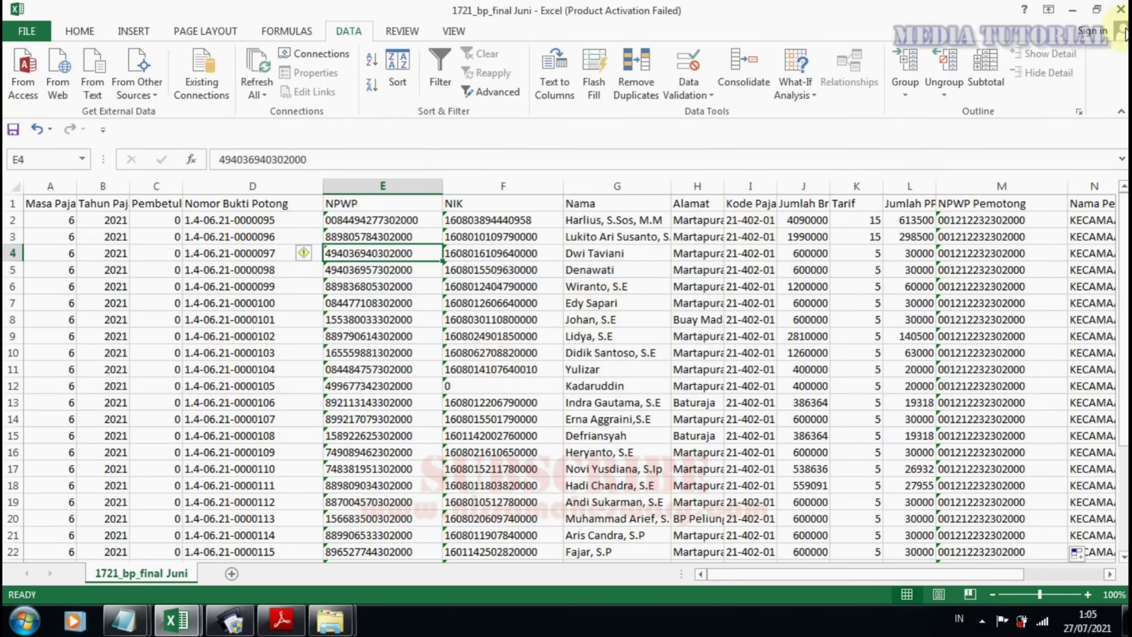
left_click(1121, 10)
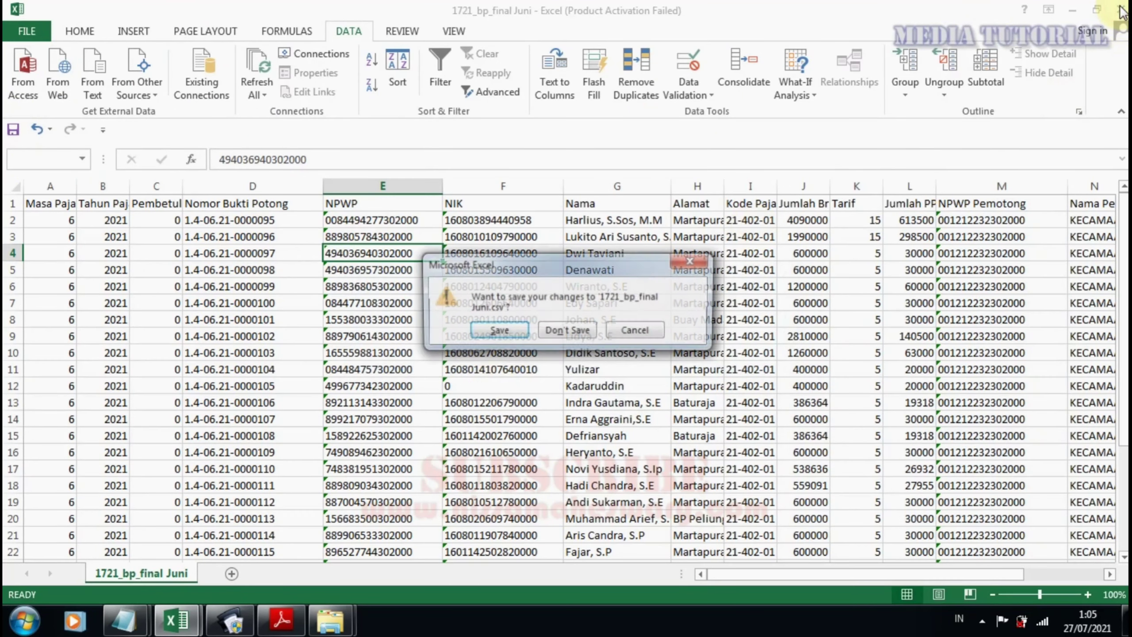
left_click(570, 330)
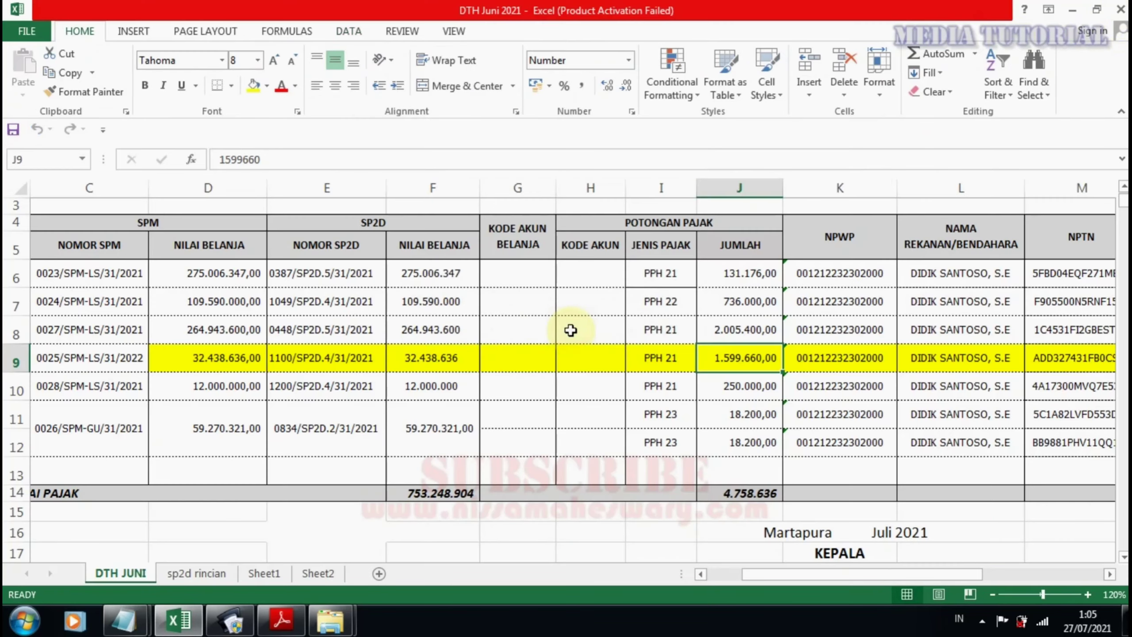
Close the recipient list and start the CSV Impor Bukti Potong Final.
left_click(230, 621)
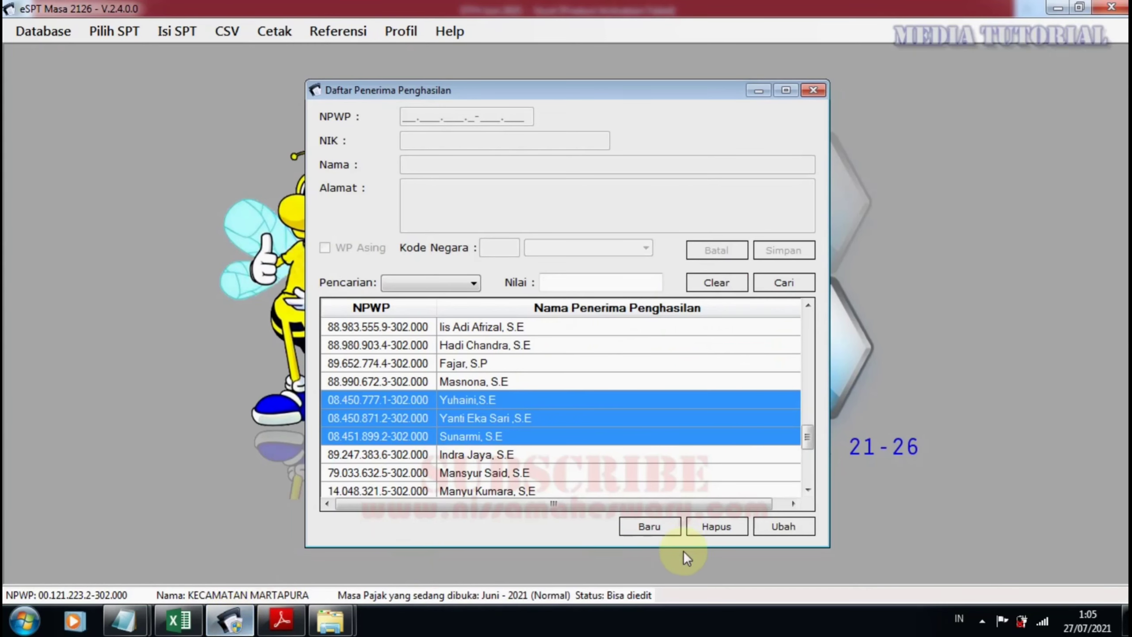
left_click(813, 90)
left_click(227, 31)
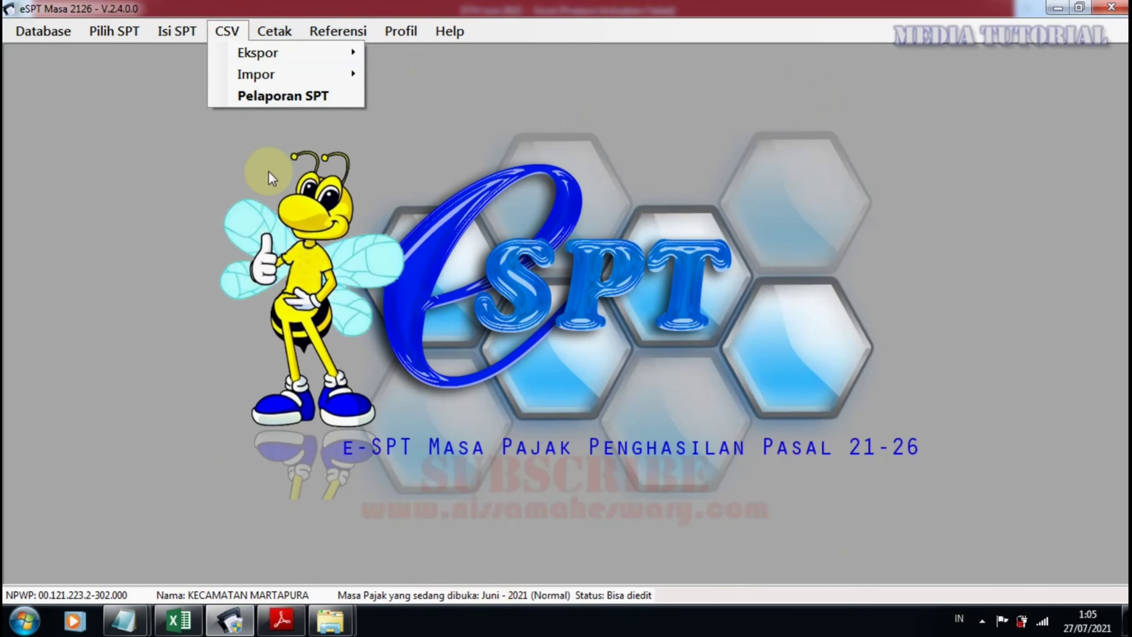
mouse_move(277, 74)
mouse_move(447, 95)
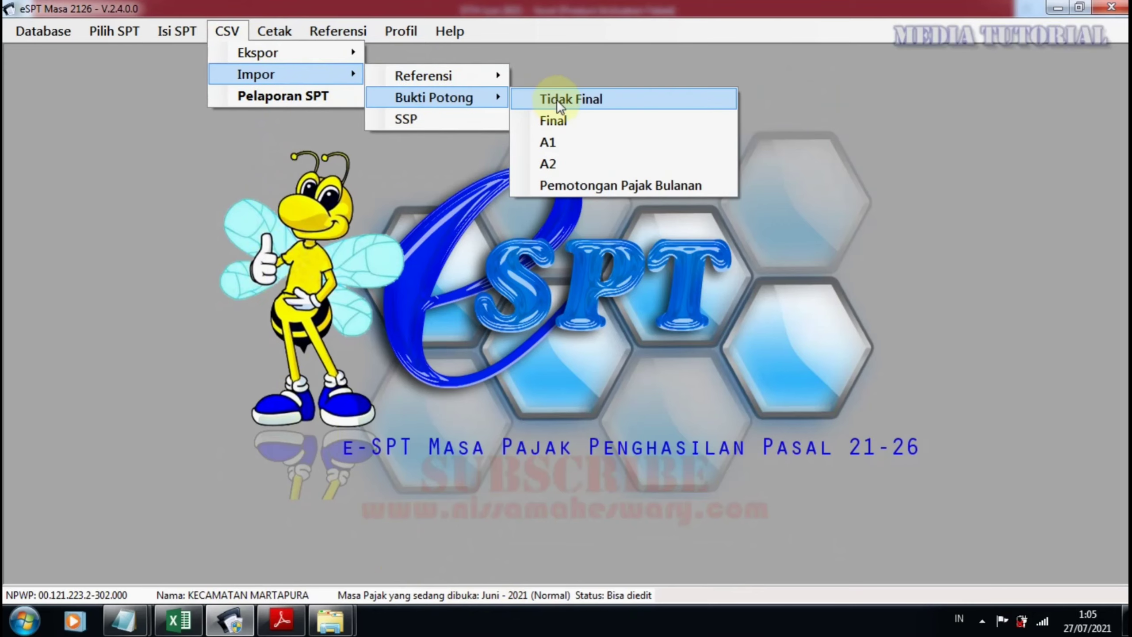
left_click(552, 119)
Load 1721_bp_final Juni, import its 30 records, and open the error log.
left_click(863, 178)
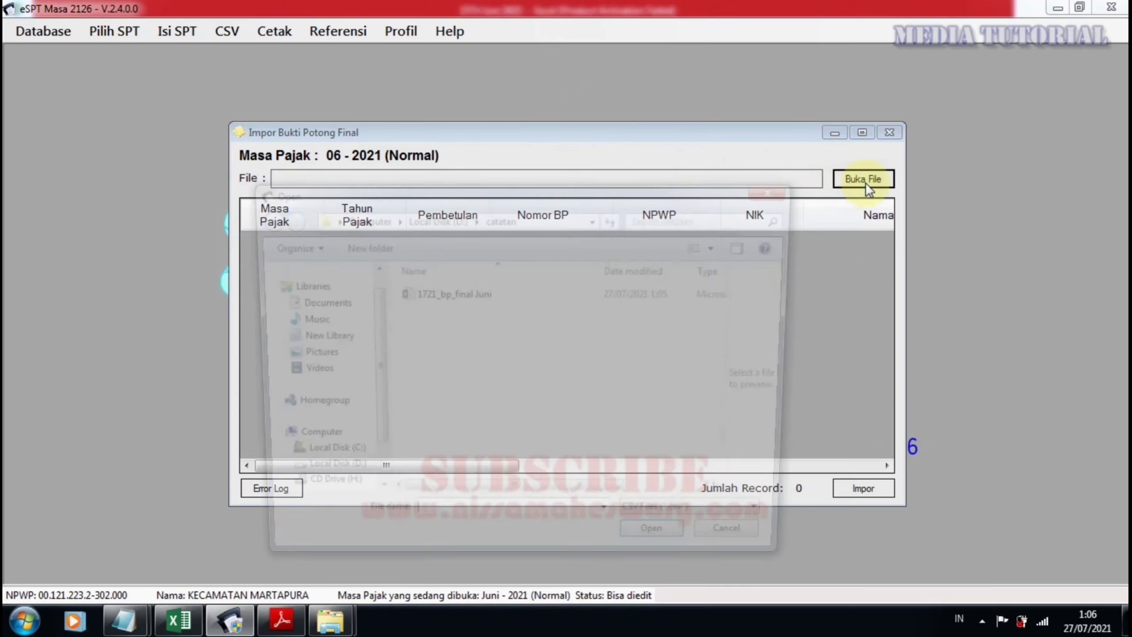
left_click(525, 294)
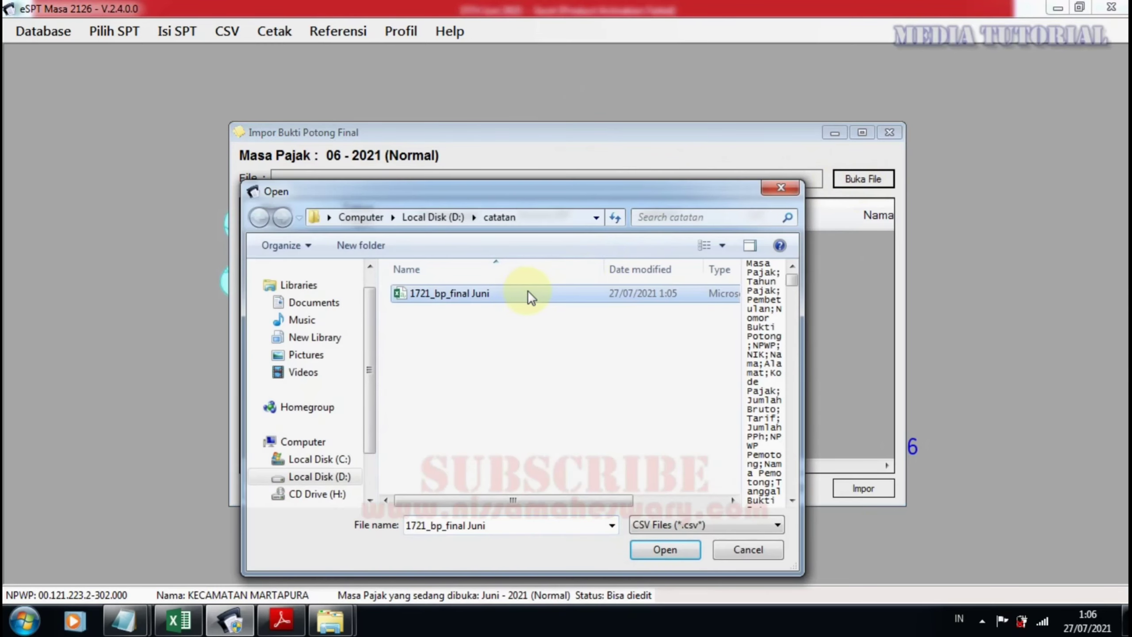
double_click(538, 294)
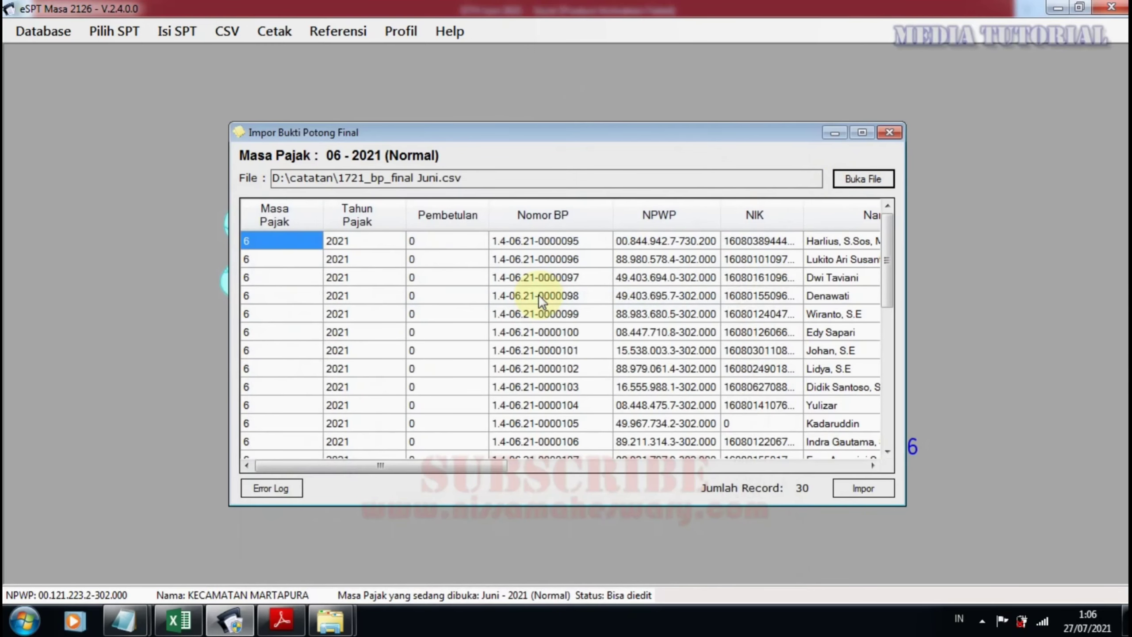
left_click(863, 491)
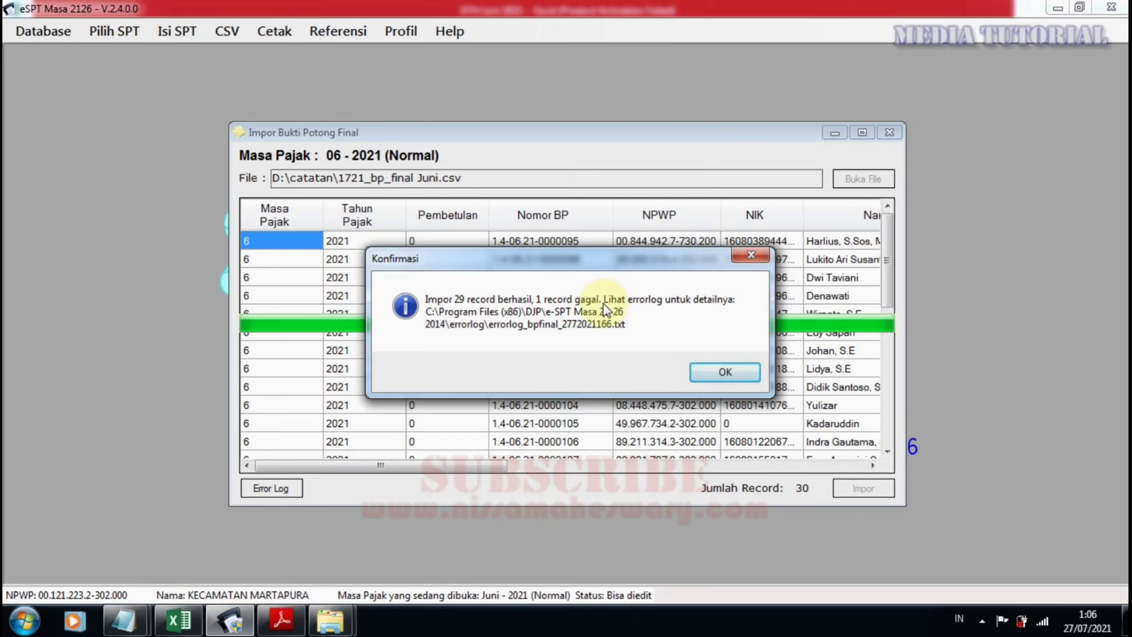
left_click(725, 372)
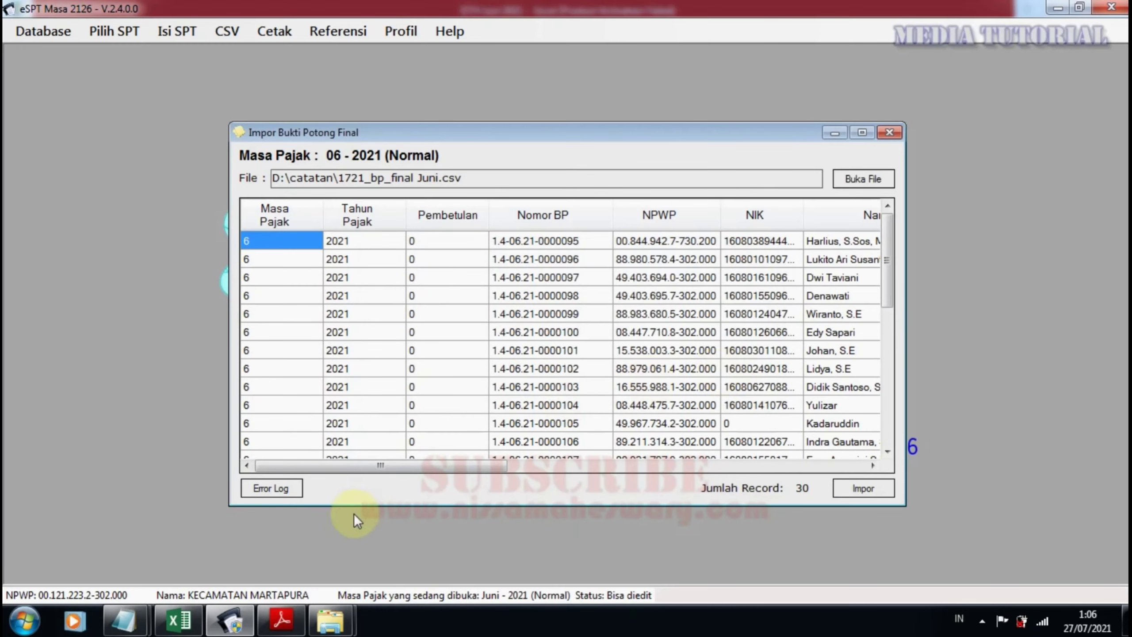
left_click(285, 489)
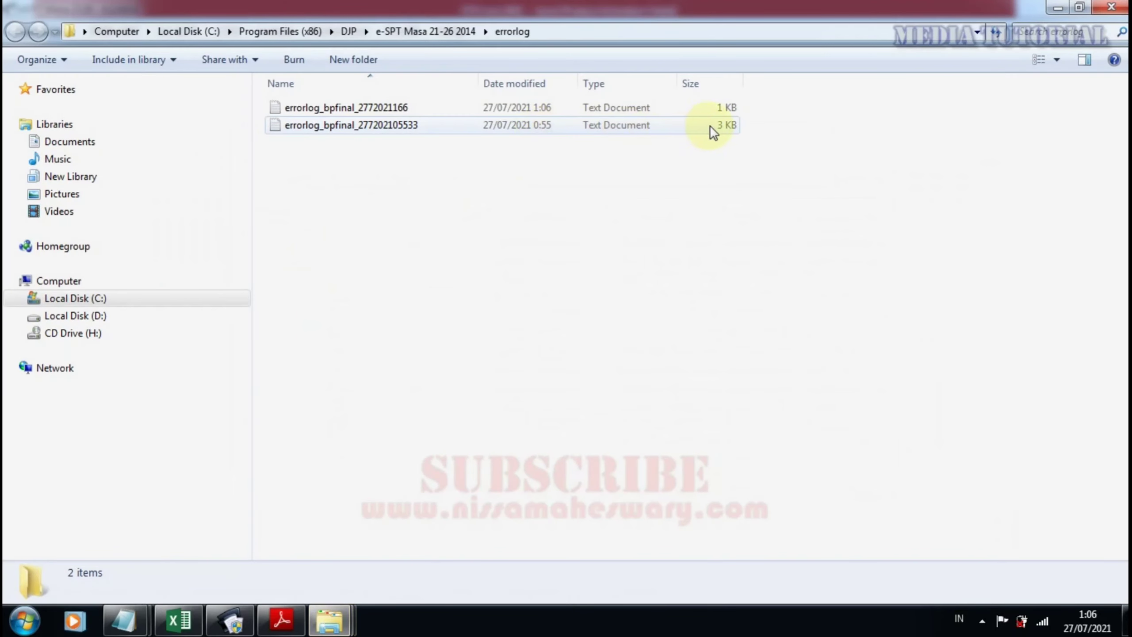
left_click(519, 129)
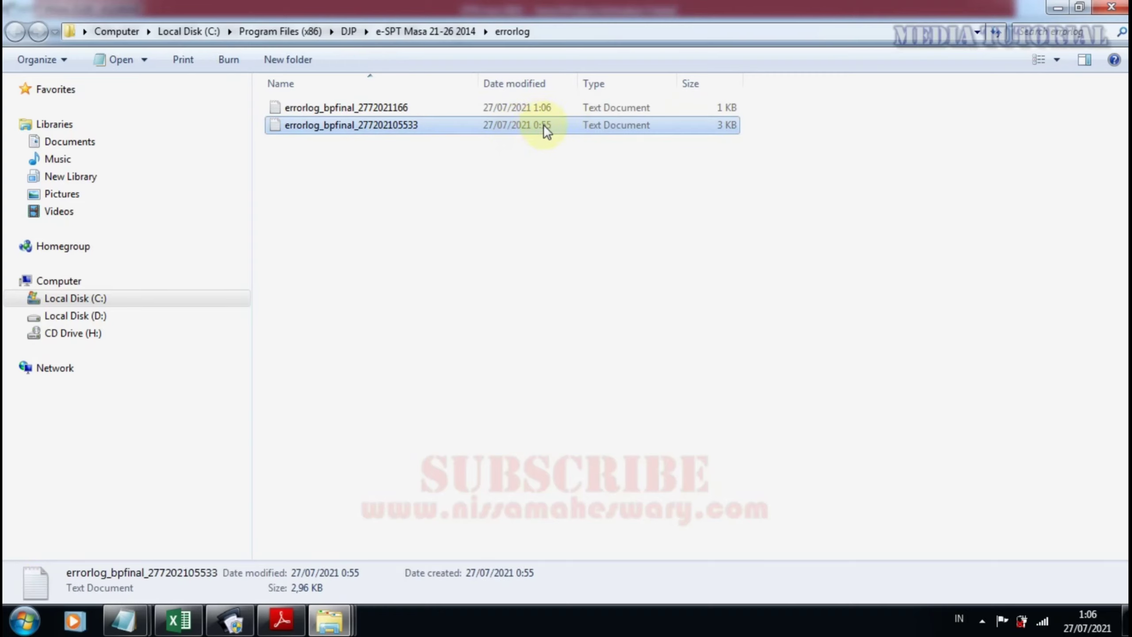
left_click(537, 108)
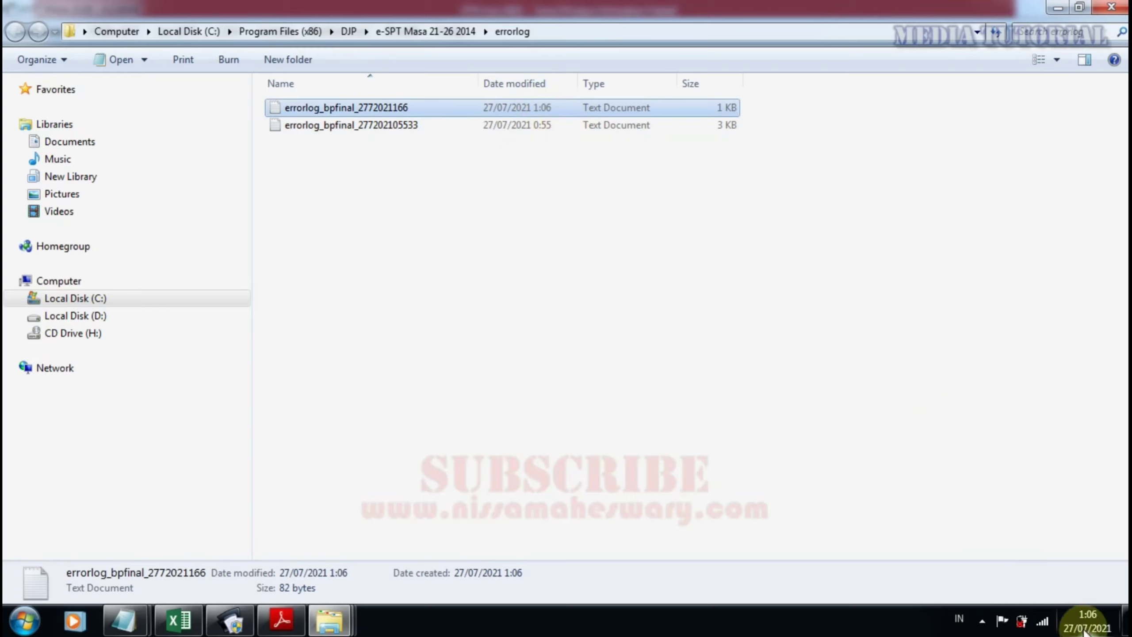
mouse_move(1088, 627)
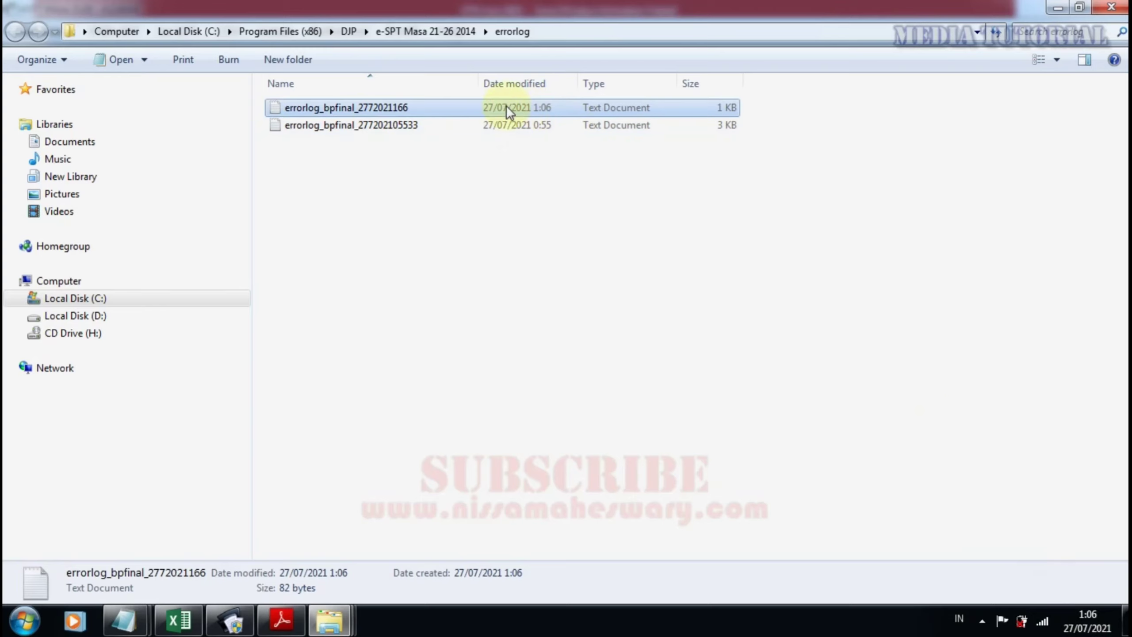
left_click(346, 125)
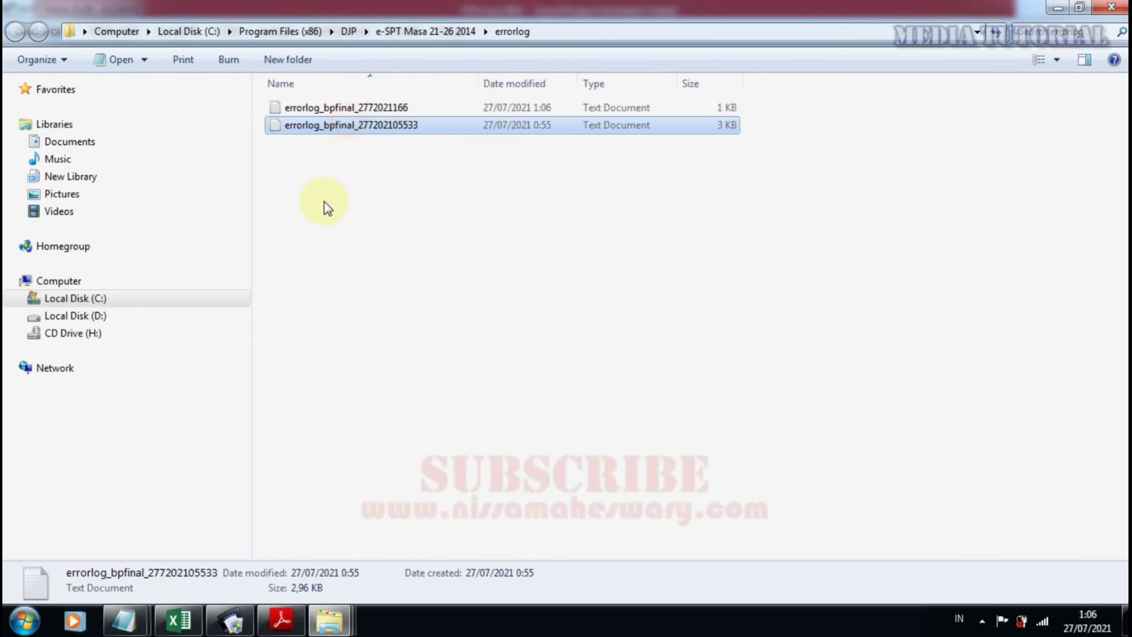
key("Delete")
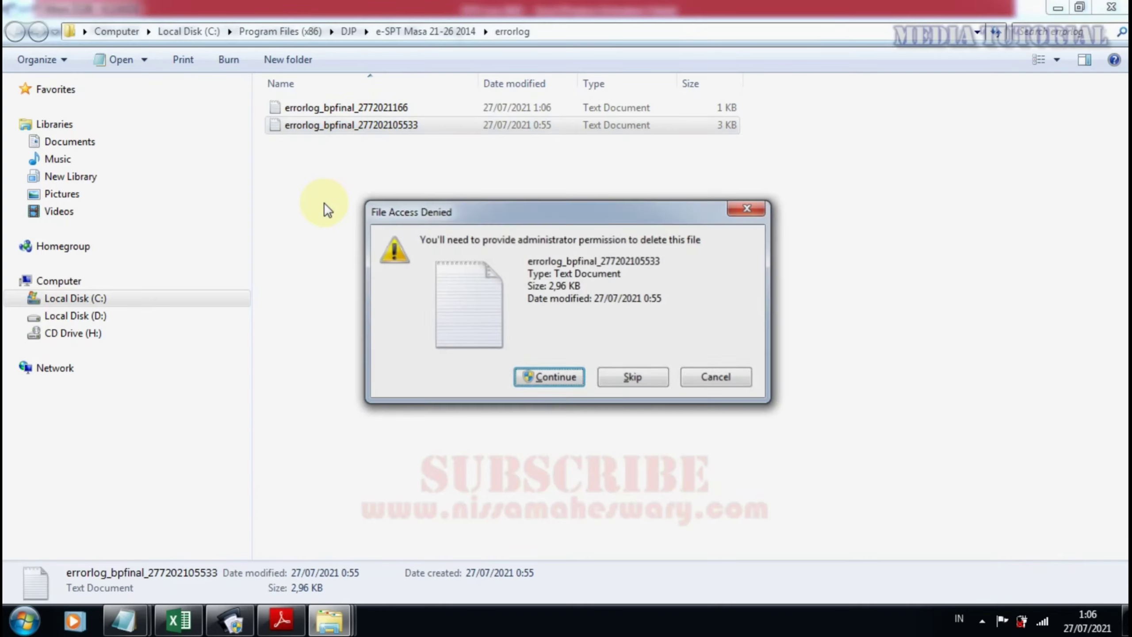
key("Return")
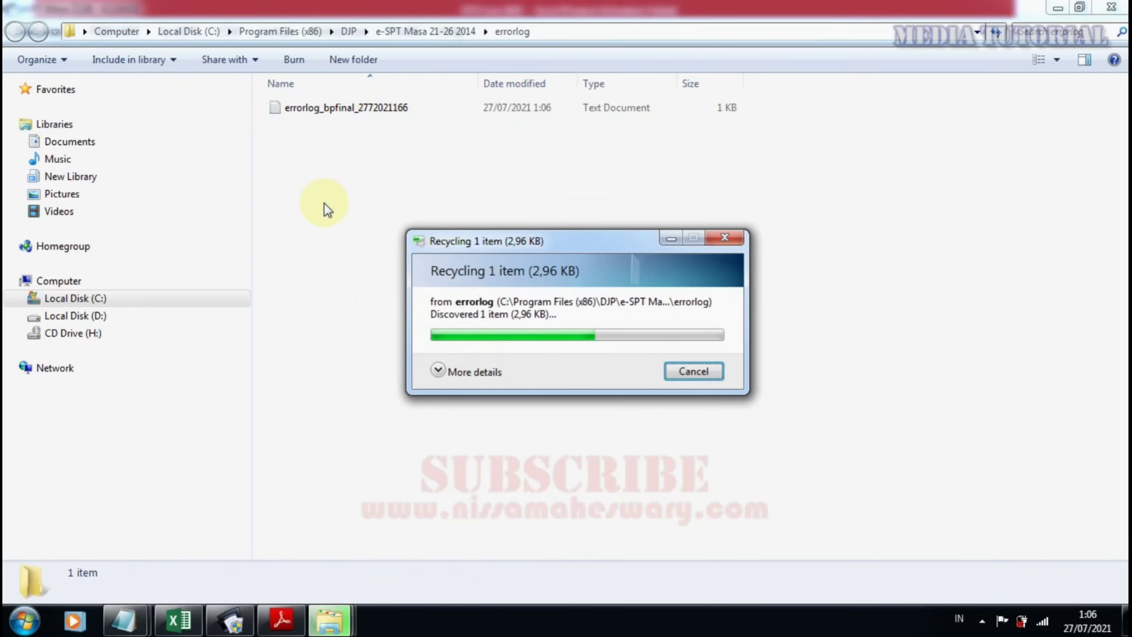
double_click(337, 106)
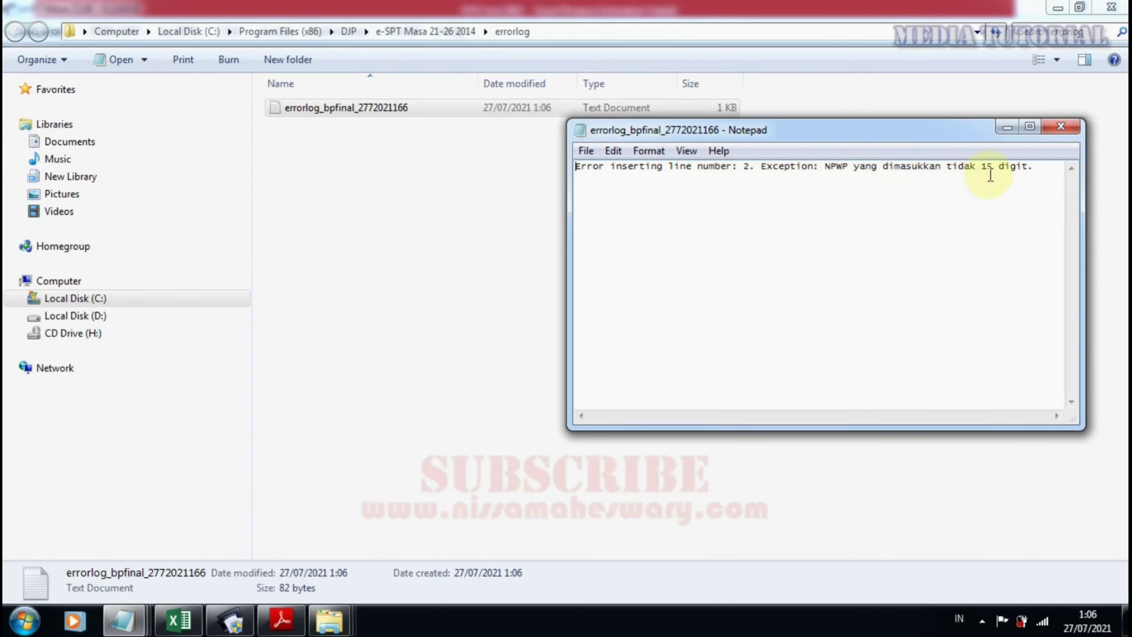
left_click(1040, 168)
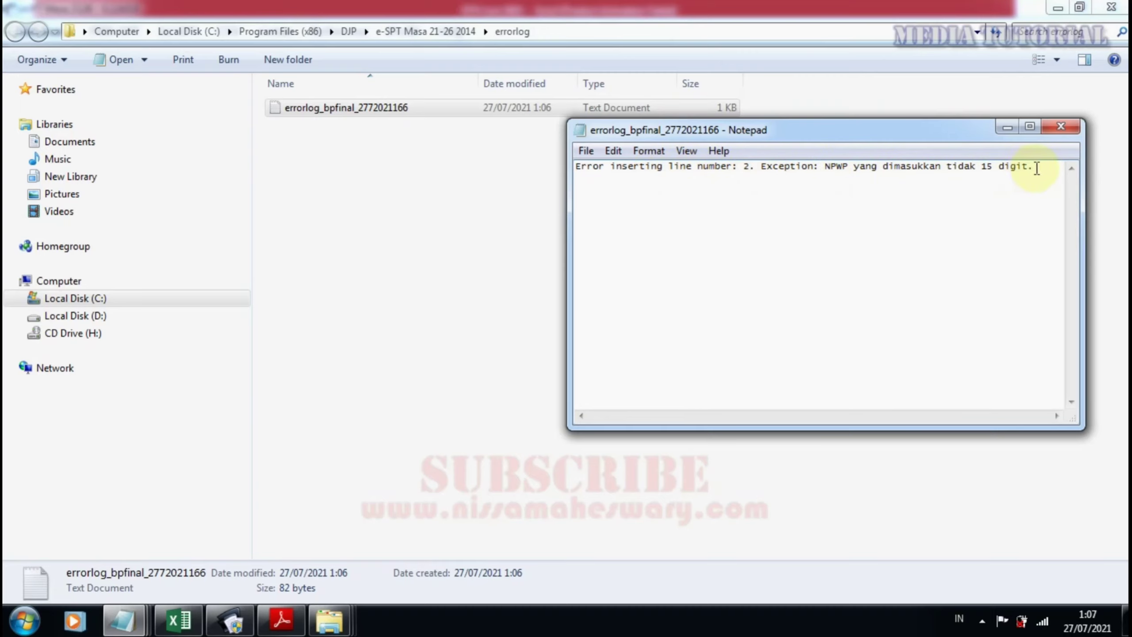
left_click_drag(1039, 167, 575, 166)
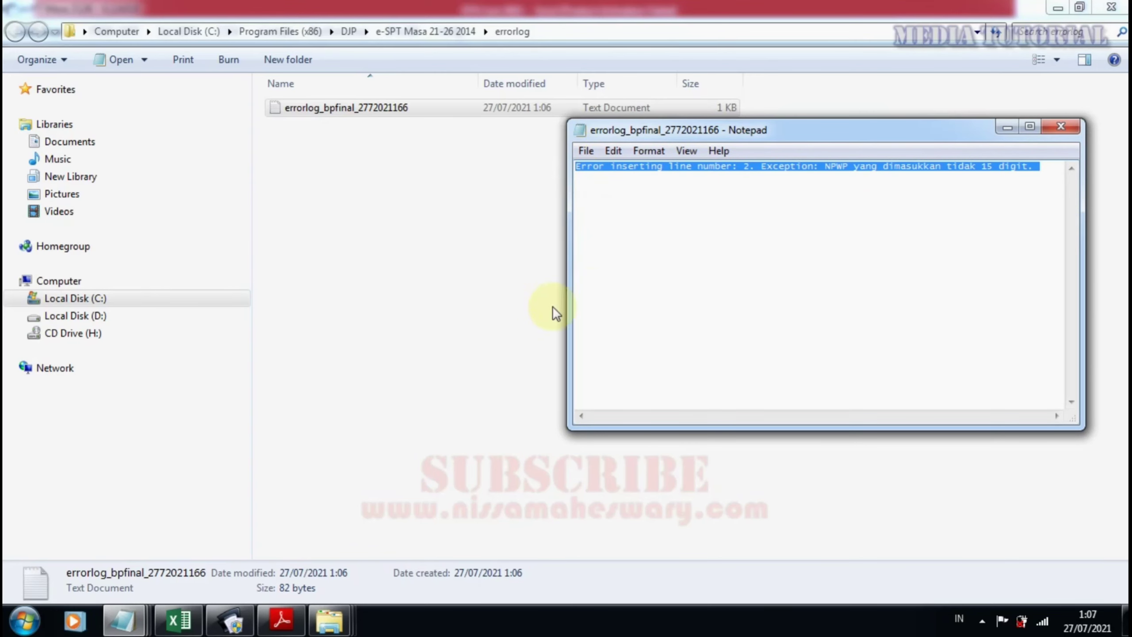
left_click(197, 630)
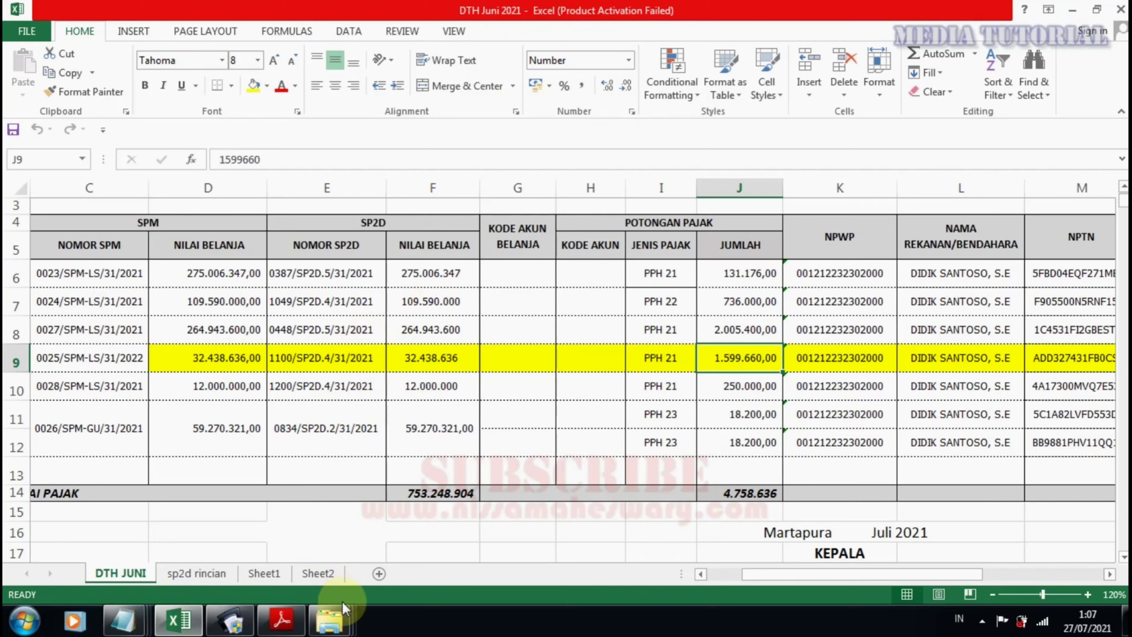
Close the Notepad error log and the Impor Bukti Potong Final dialog.
left_click(230, 629)
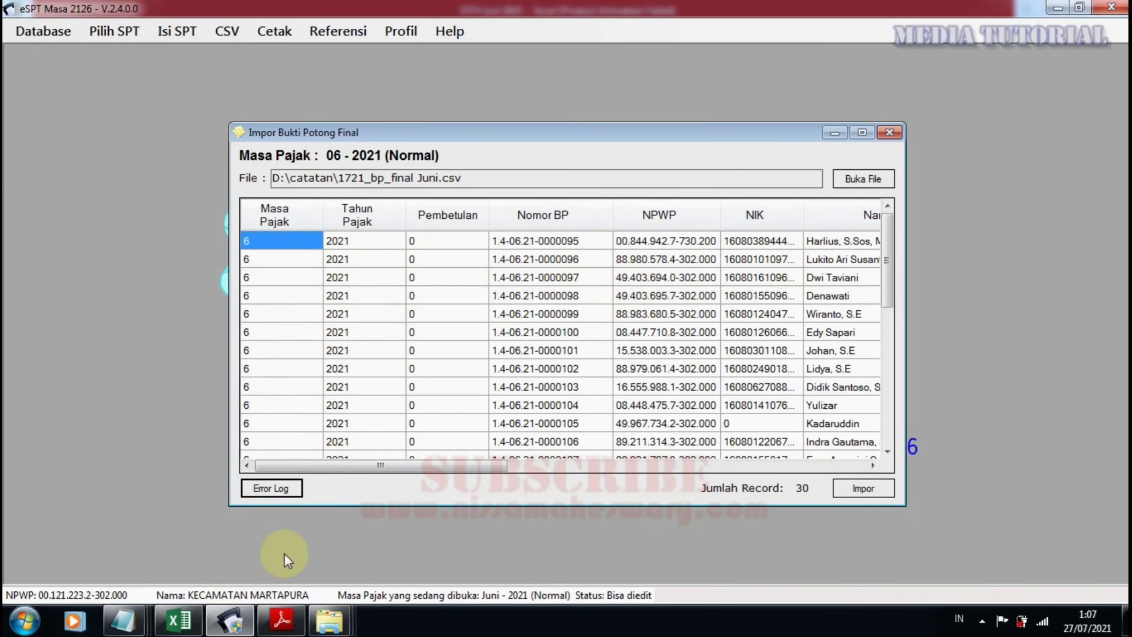
mouse_move(122, 620)
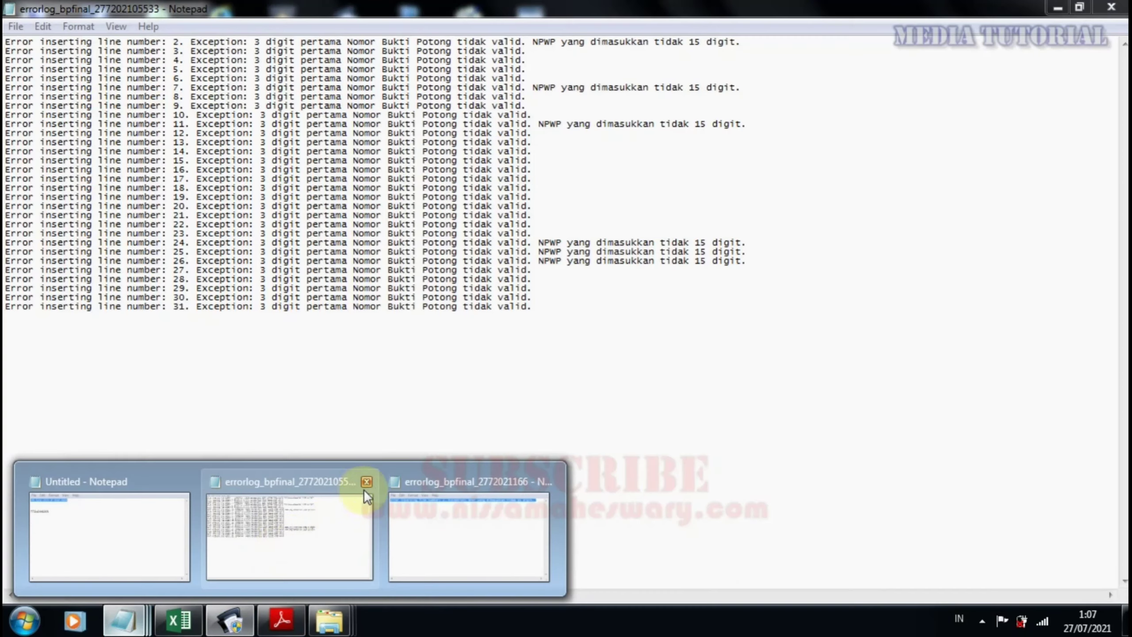
left_click(379, 484)
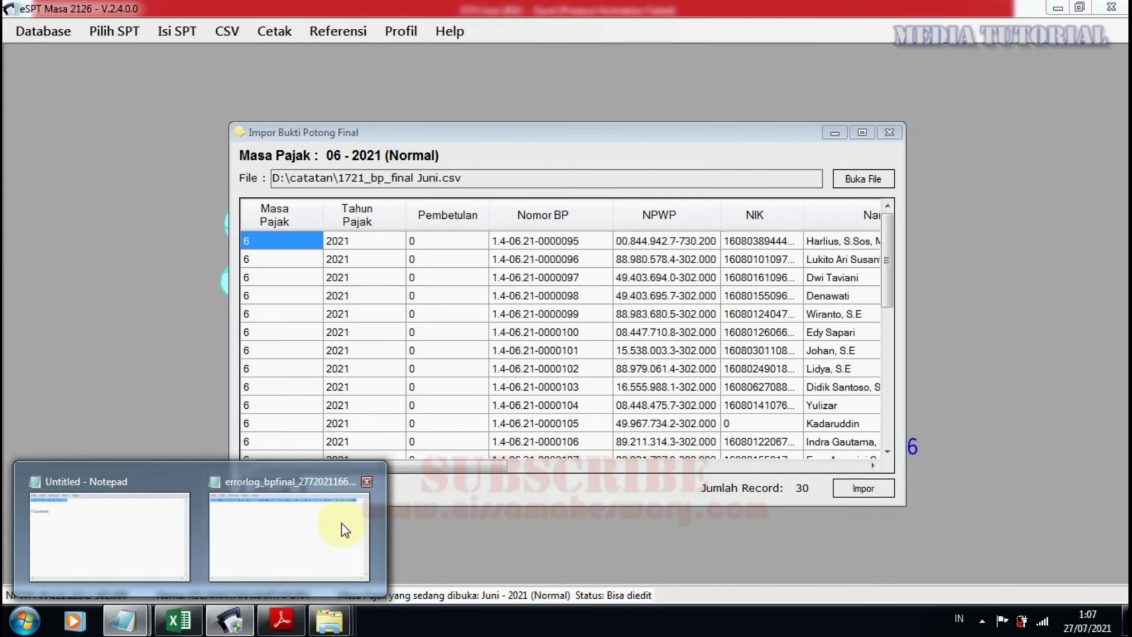
left_click(746, 237)
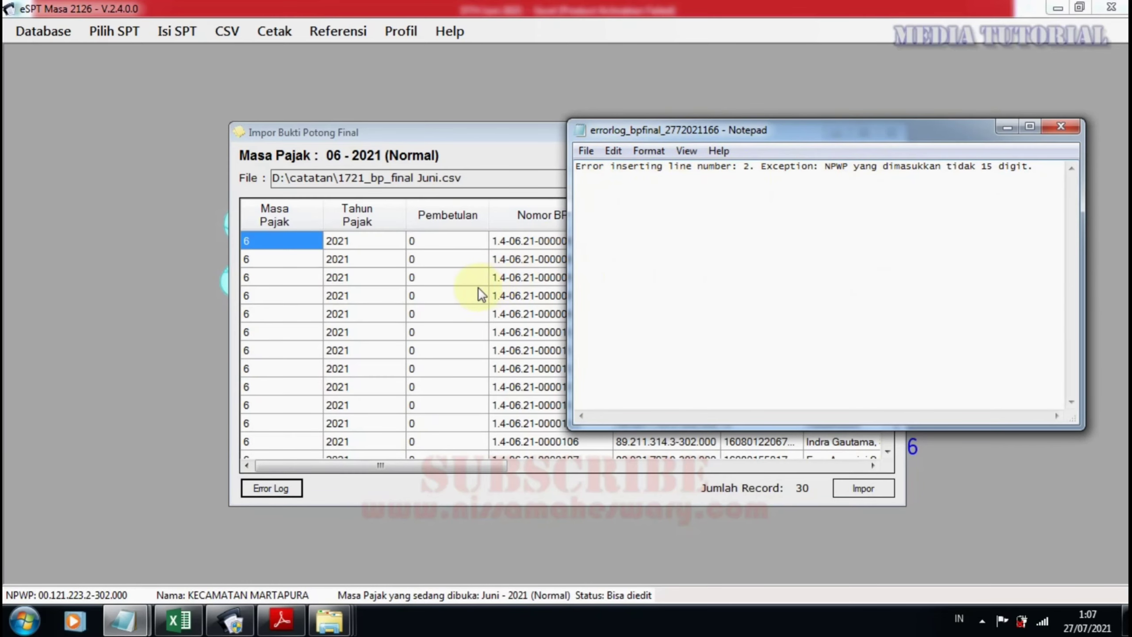
left_click(1062, 126)
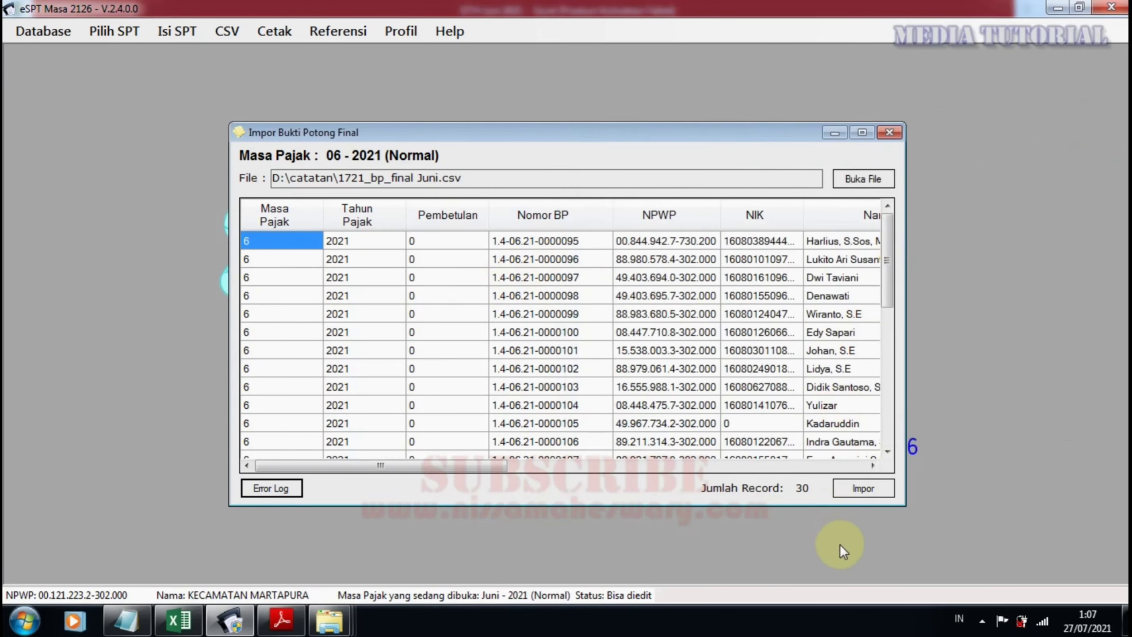
left_click(888, 134)
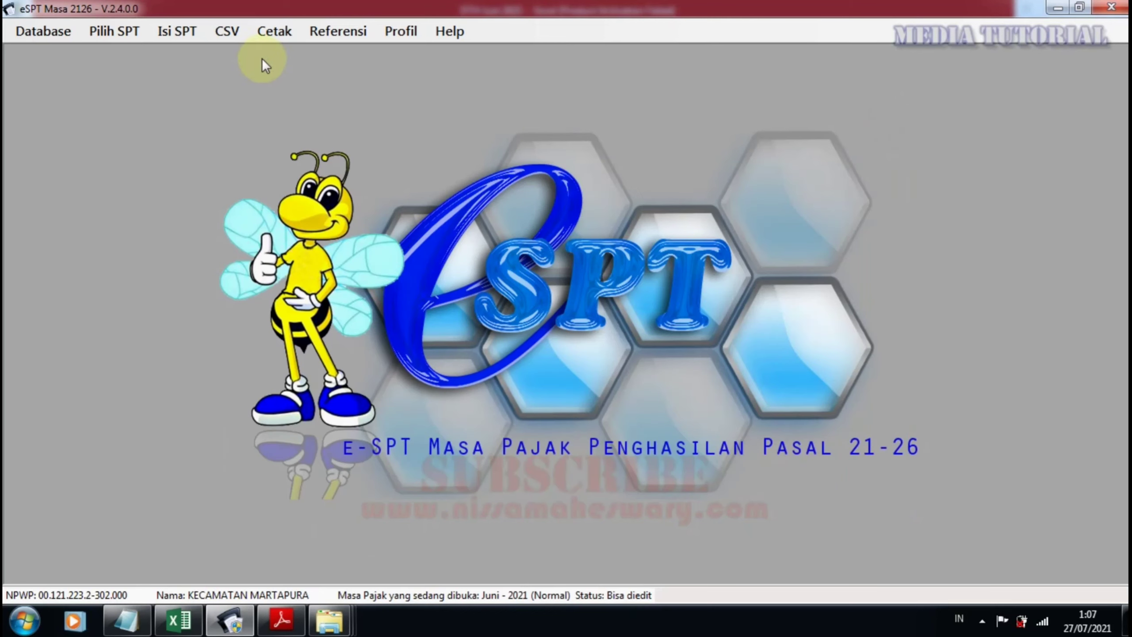
Review the Final Daftar Bukti Potong for 06-2021 searched by NPWP, then close it.
left_click(180, 31)
mouse_move(185, 51)
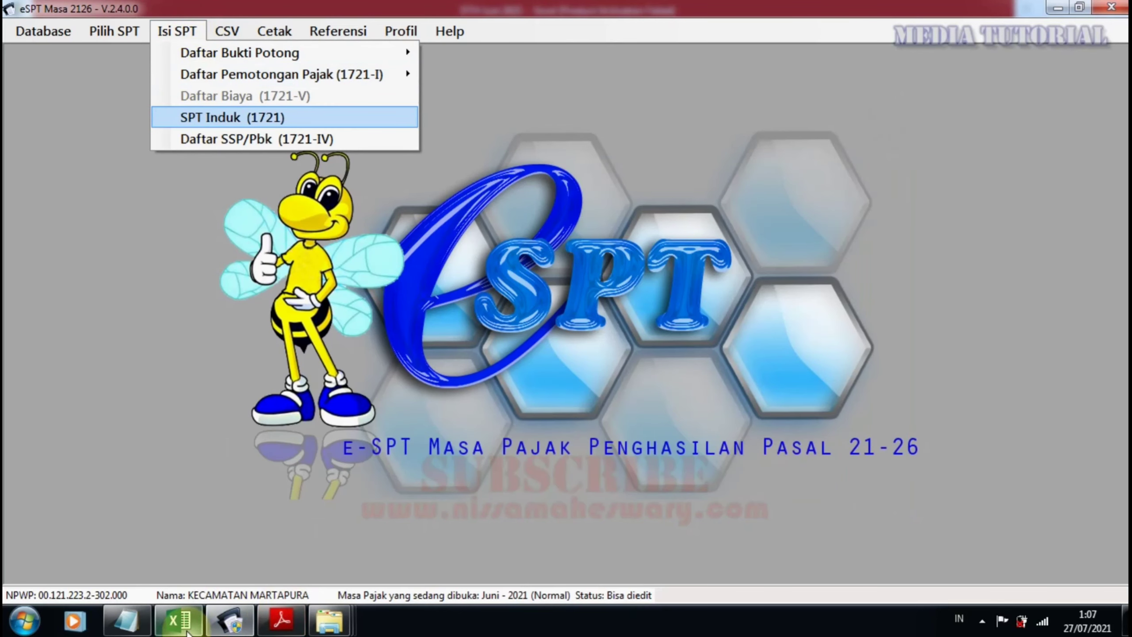
mouse_move(306, 52)
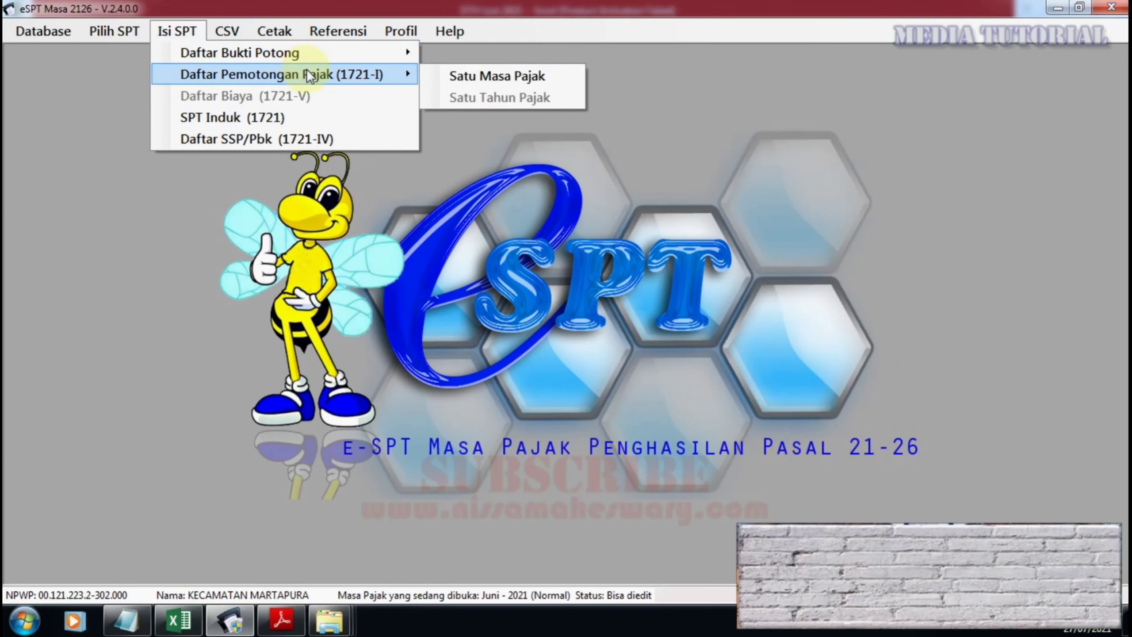
left_click(475, 76)
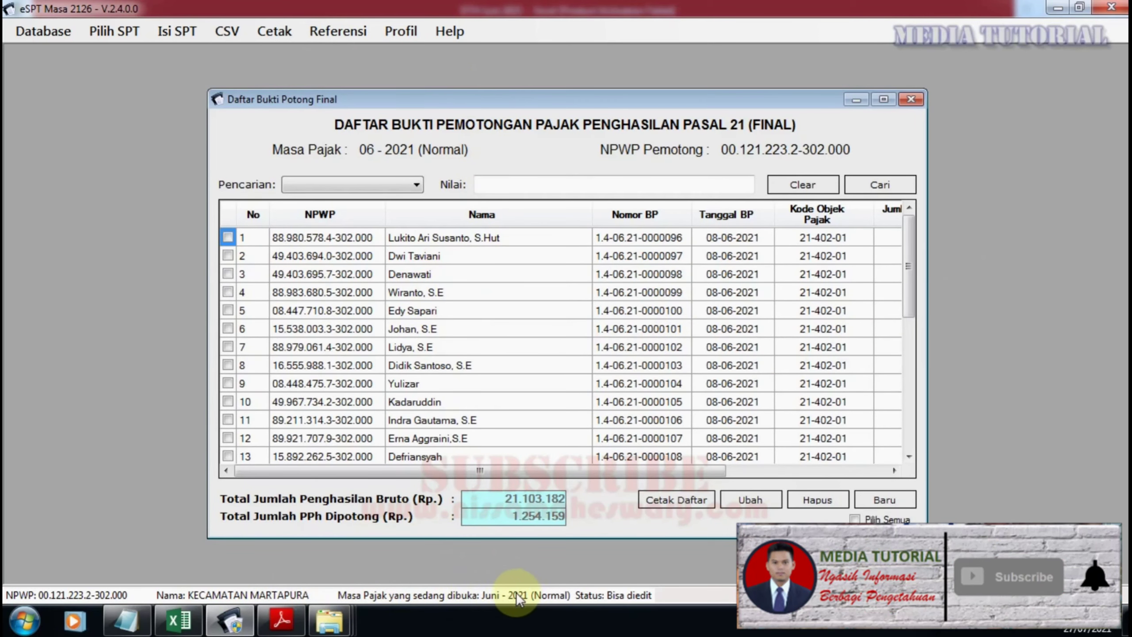
key("Down")
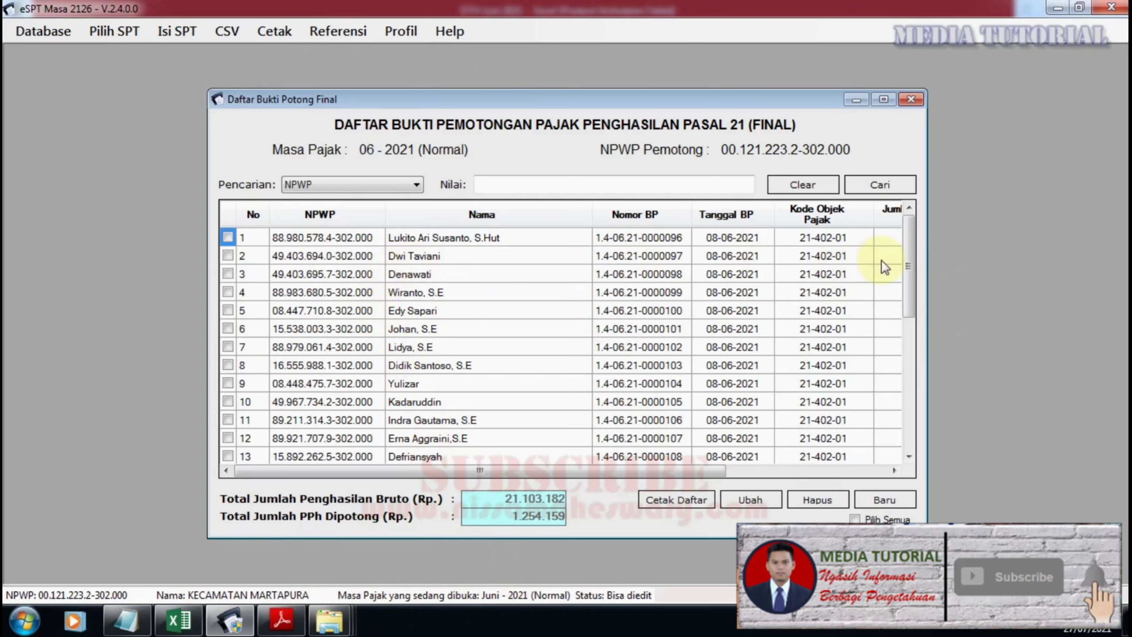
mouse_move(907, 273)
left_mouse_down()
mouse_move(890, 460)
mouse_move(893, 253)
mouse_move(891, 429)
mouse_move(912, 313)
mouse_move(899, 428)
mouse_move(888, 266)
left_mouse_up()
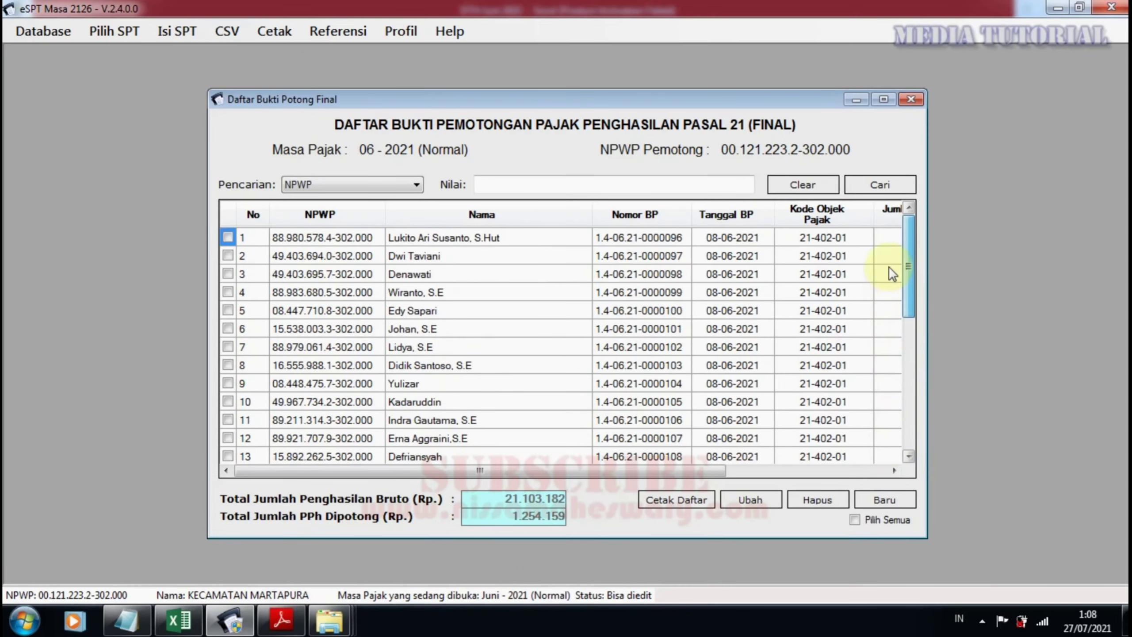
left_click(910, 99)
left_click(179, 620)
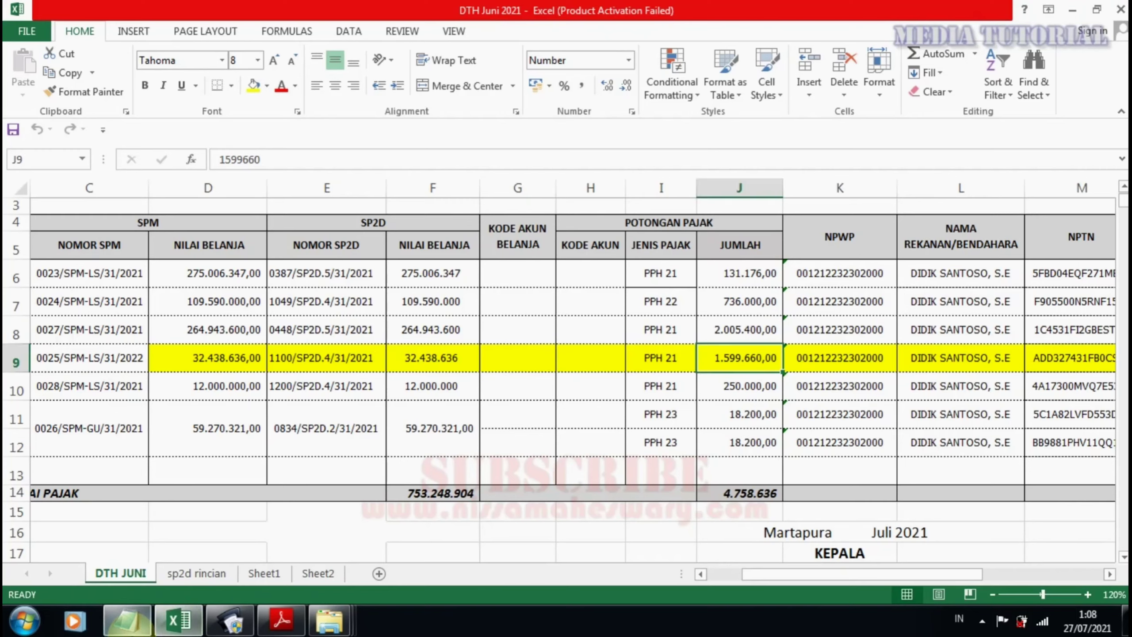
left_click(330, 620)
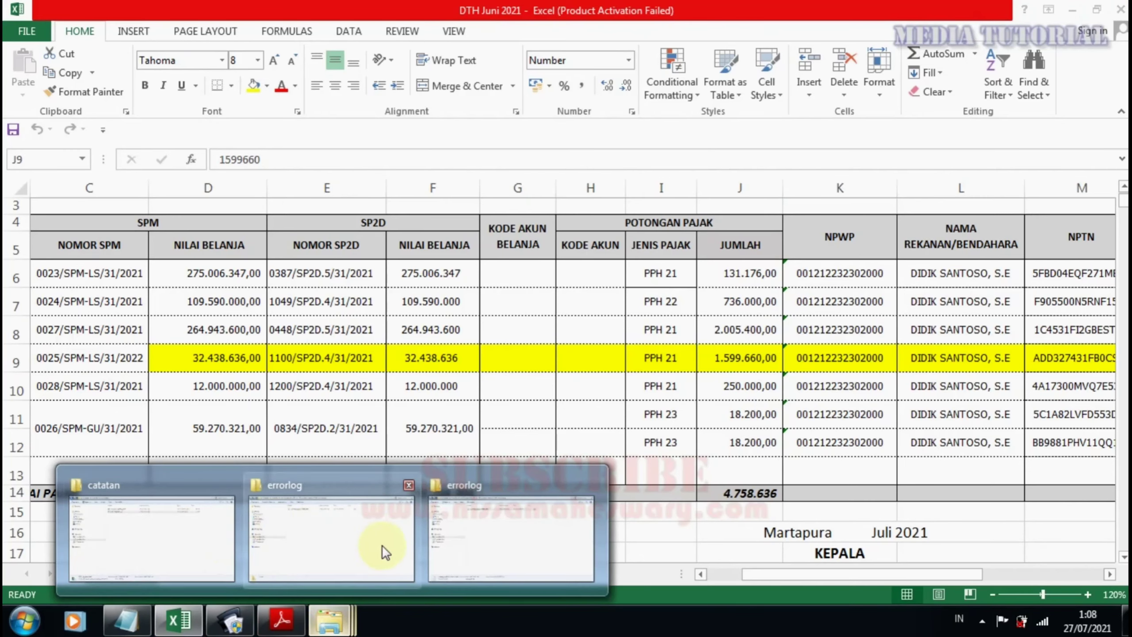
Close both errorlog folder windows in Windows Explorer.
left_click(361, 554)
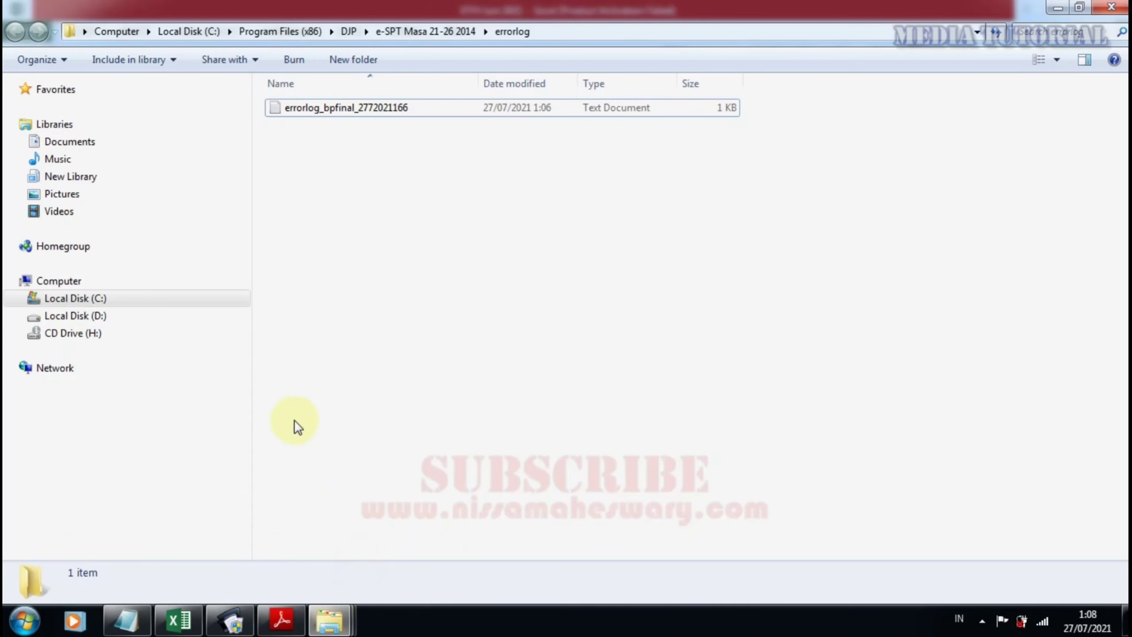
left_click(1115, 7)
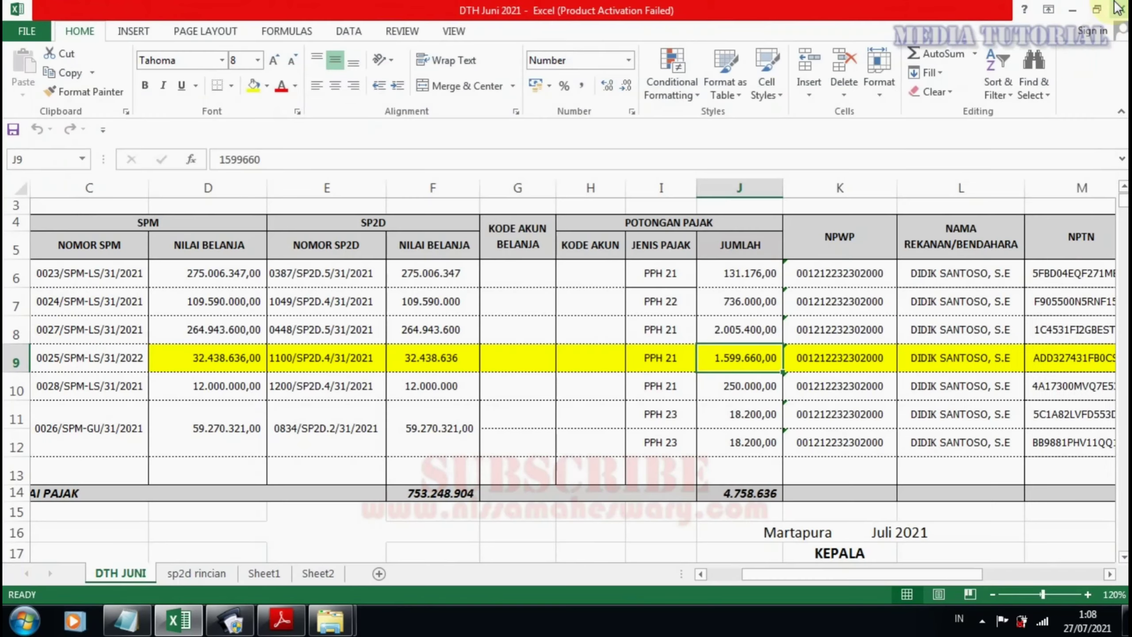
left_click(330, 620)
left_click(422, 550)
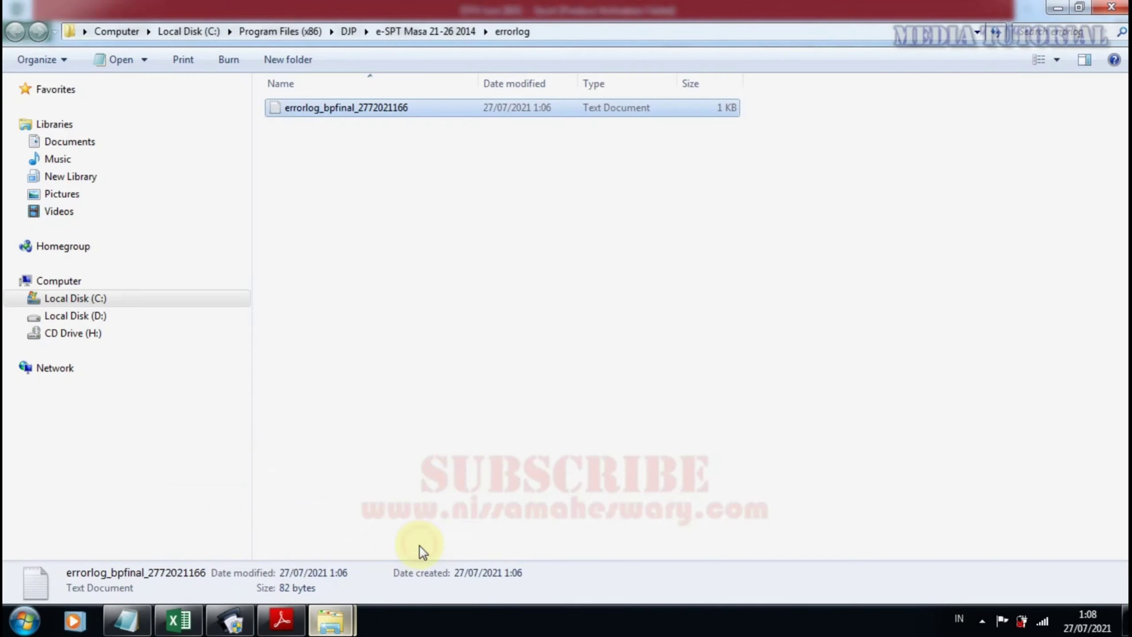
left_click(1111, 8)
Open the 1721_bp_final Juni CSV from the catatan folder in Excel.
left_click(331, 614)
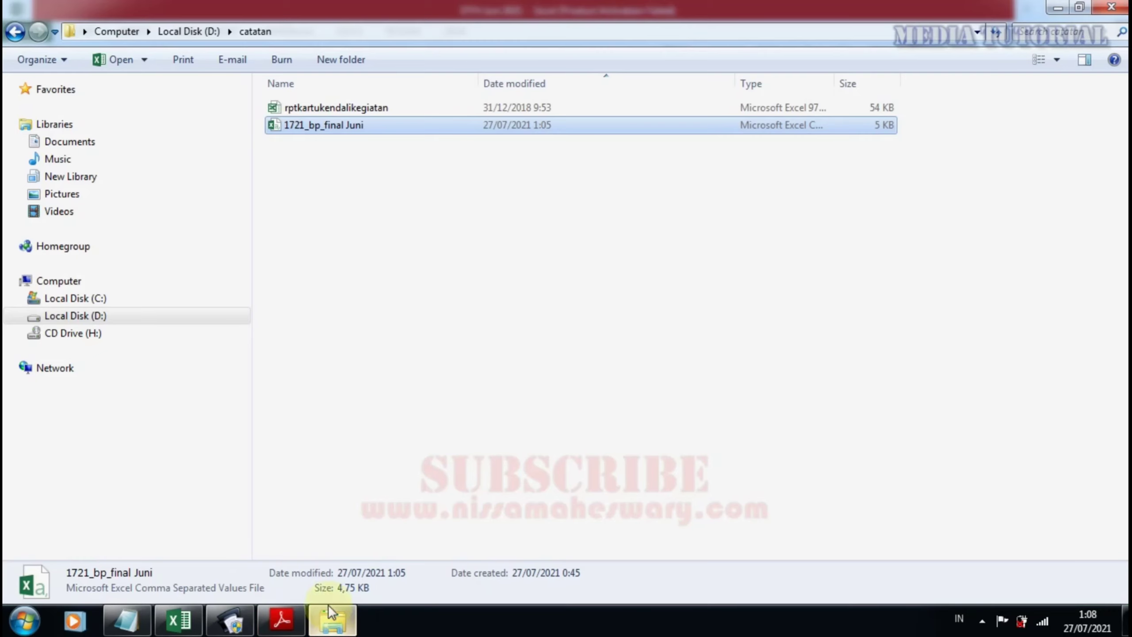
left_click(361, 298)
double_click(356, 129)
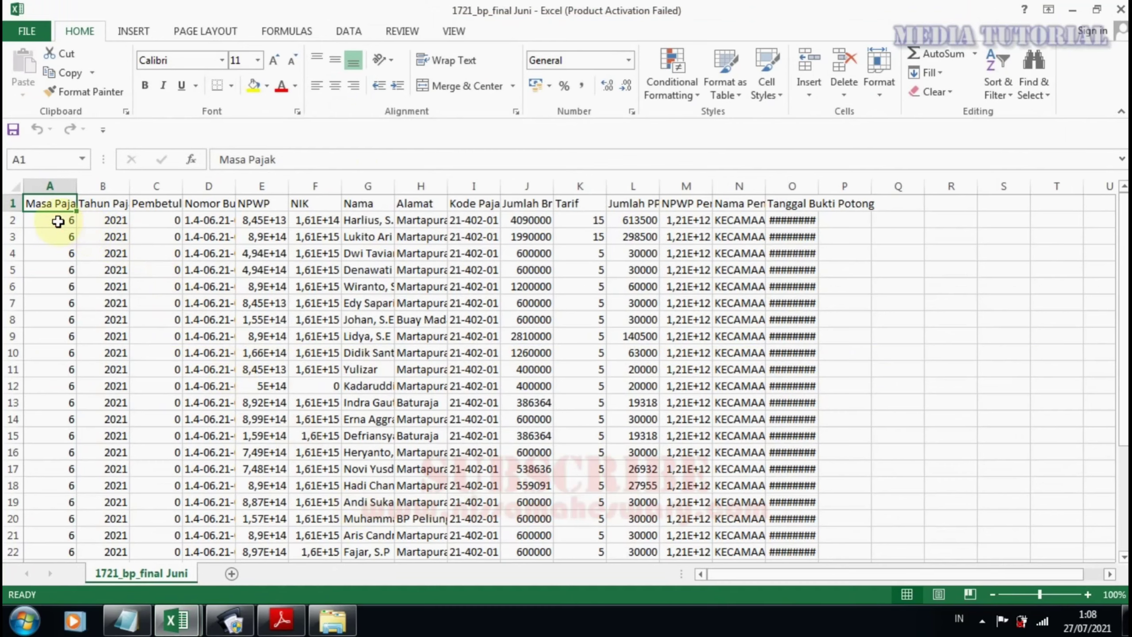
Compare the NPWP in E2 (only 14 digits) against E3, then return to eSPT.
left_click(58, 220)
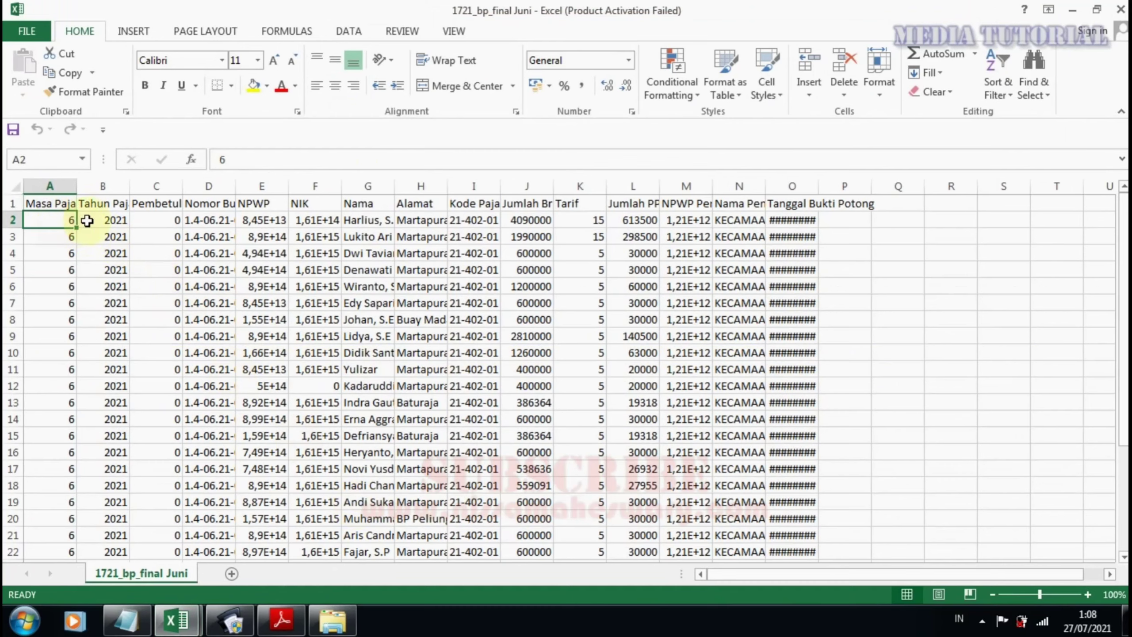
left_click(255, 219)
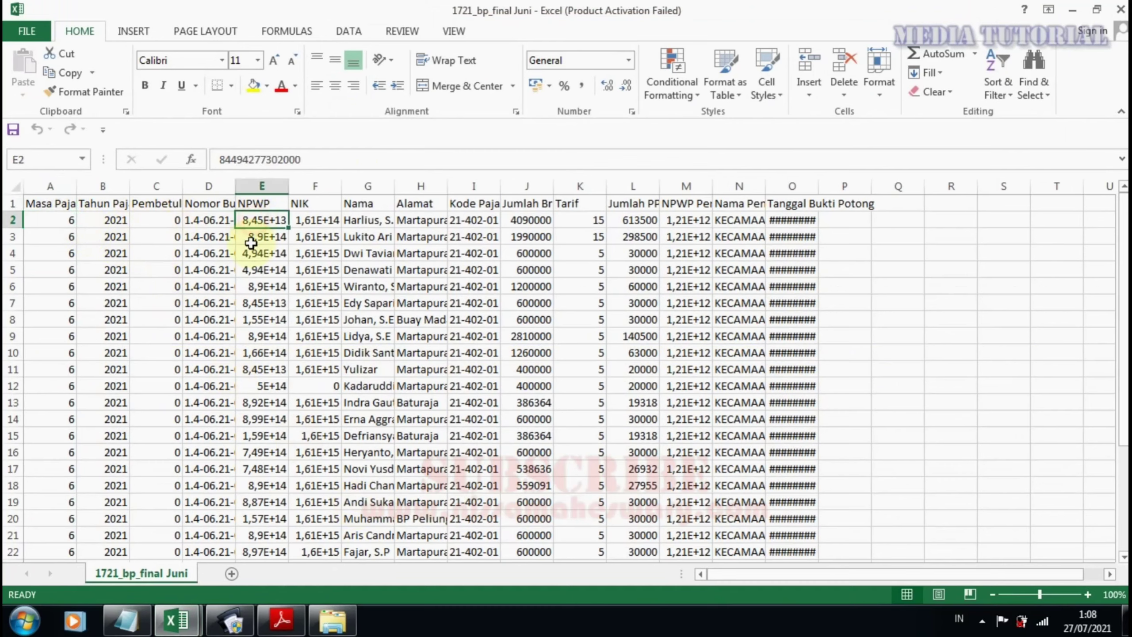
left_click(277, 235)
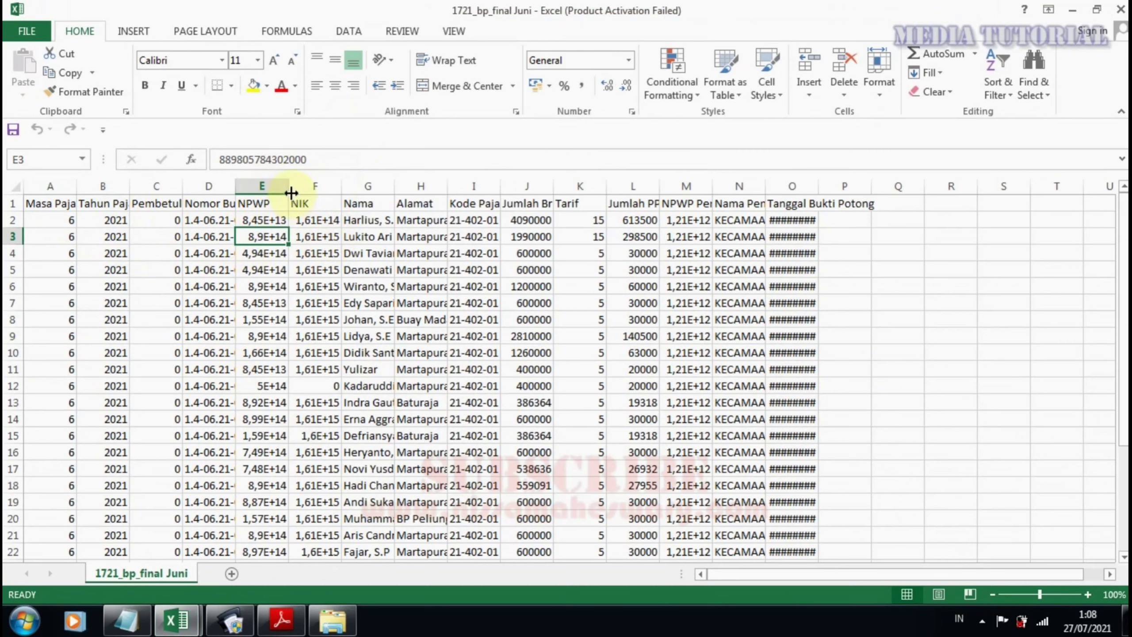
left_click(272, 217)
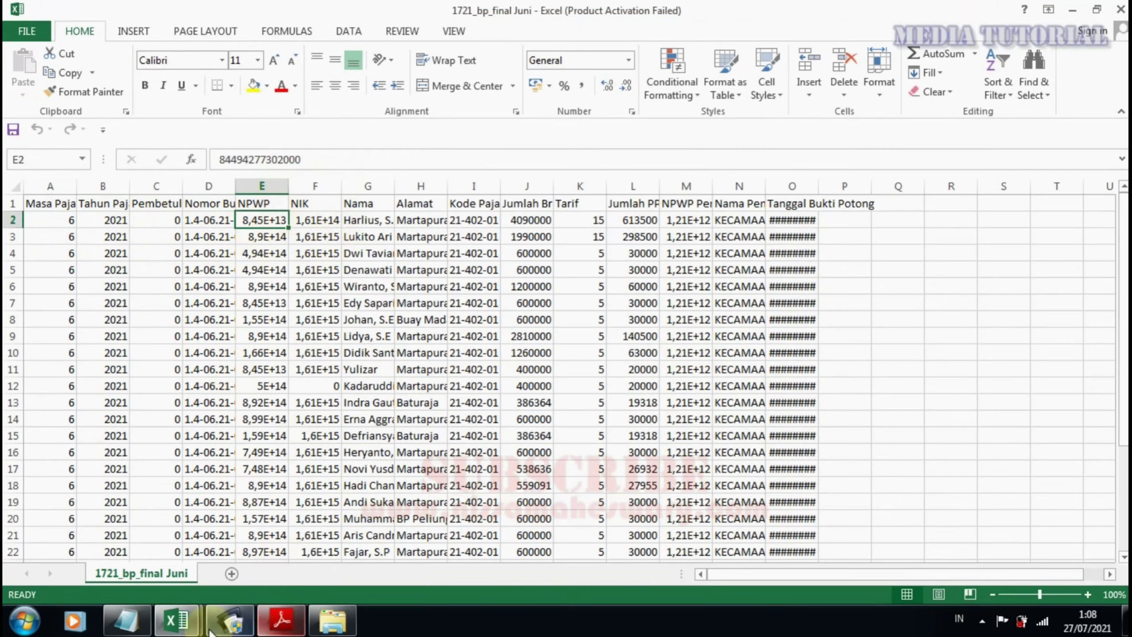
left_click(230, 620)
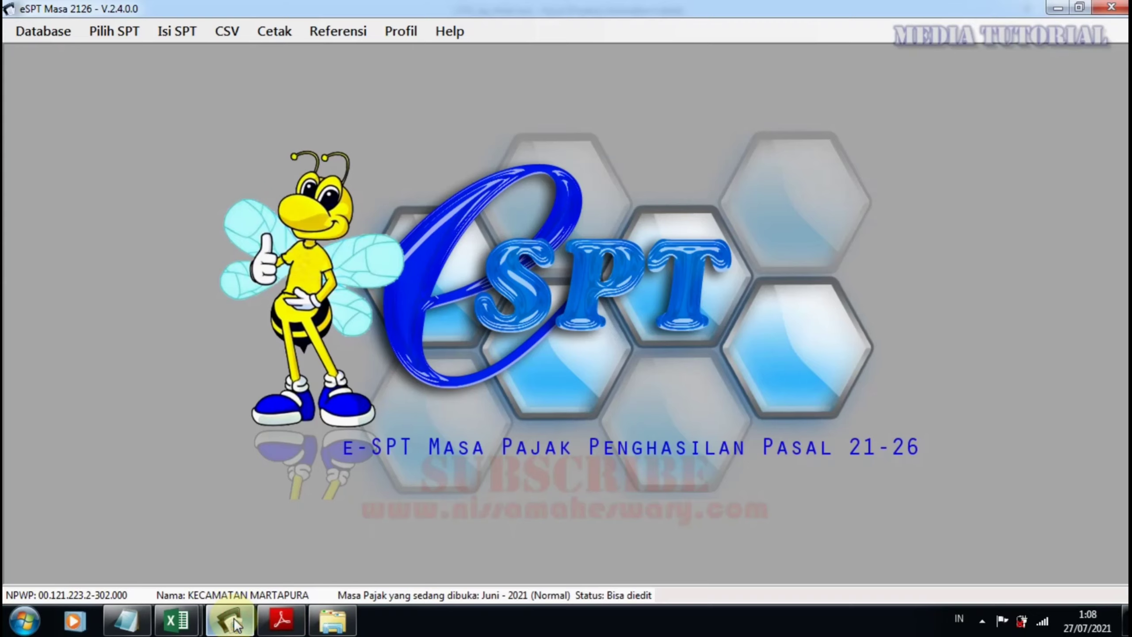
left_click(176, 31)
mouse_move(350, 84)
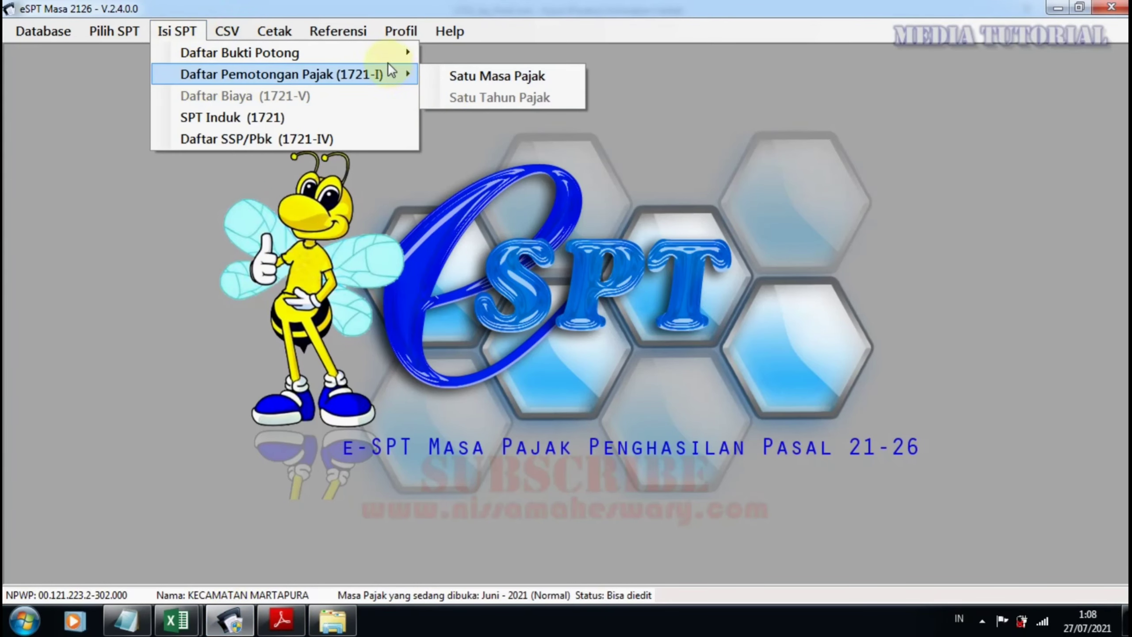
mouse_move(386, 51)
left_click(463, 79)
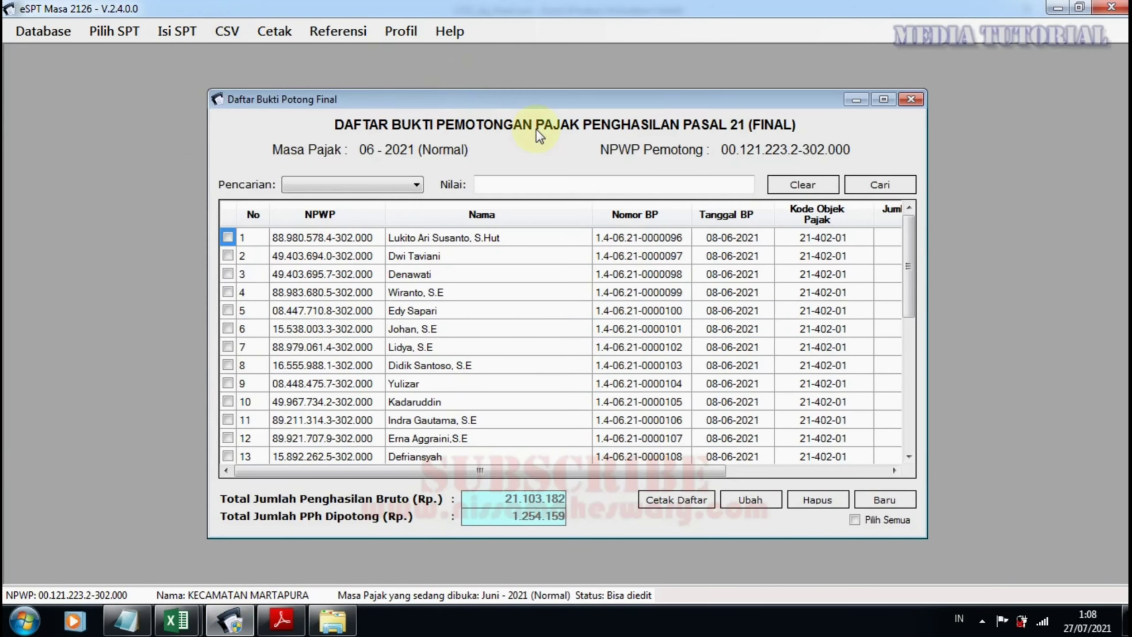
scroll(378, 308, "down", 2)
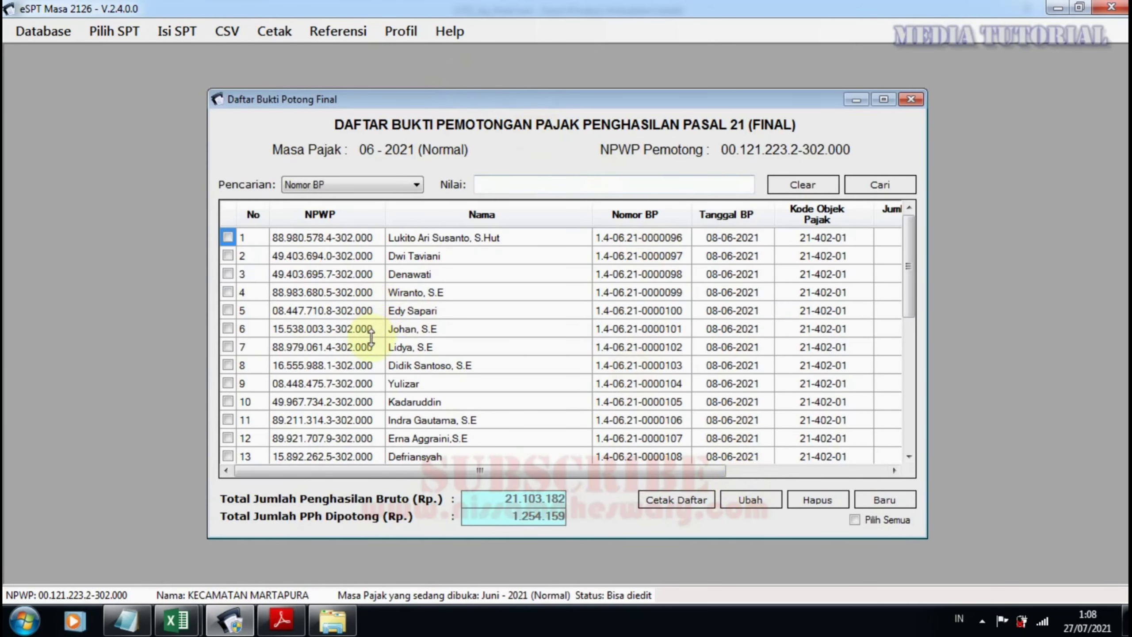
left_click(340, 347)
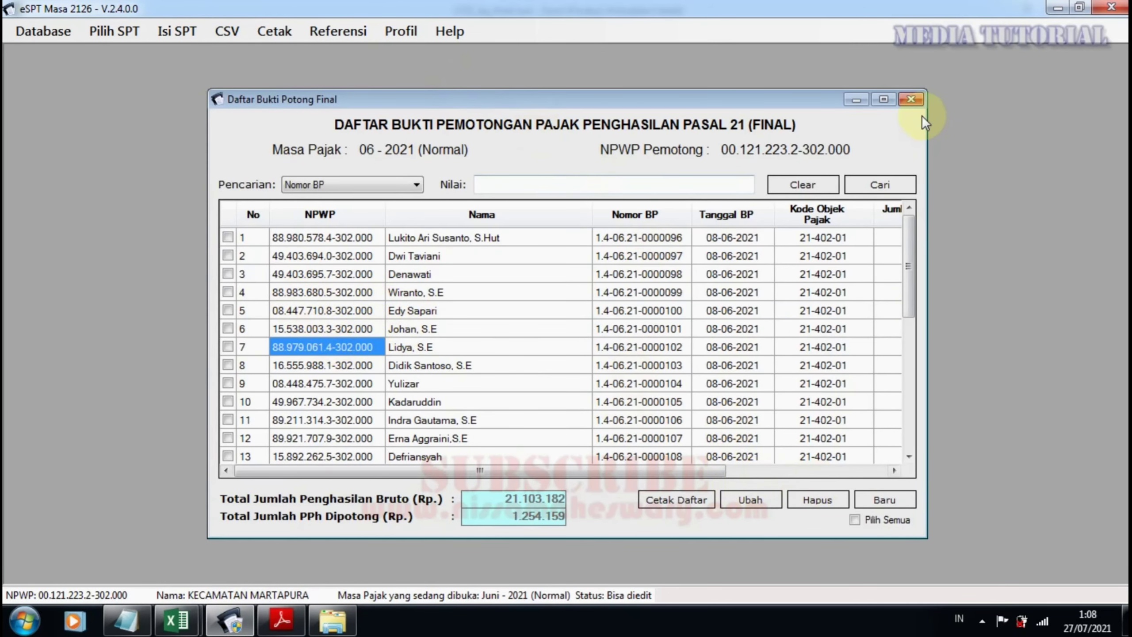
left_click(910, 100)
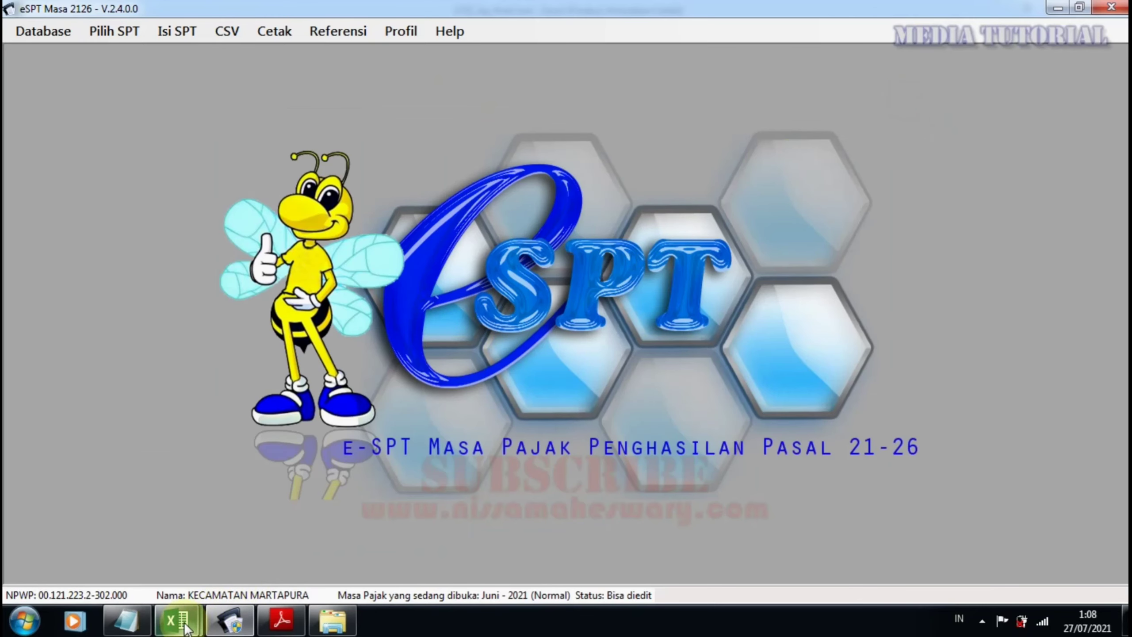
mouse_move(186, 629)
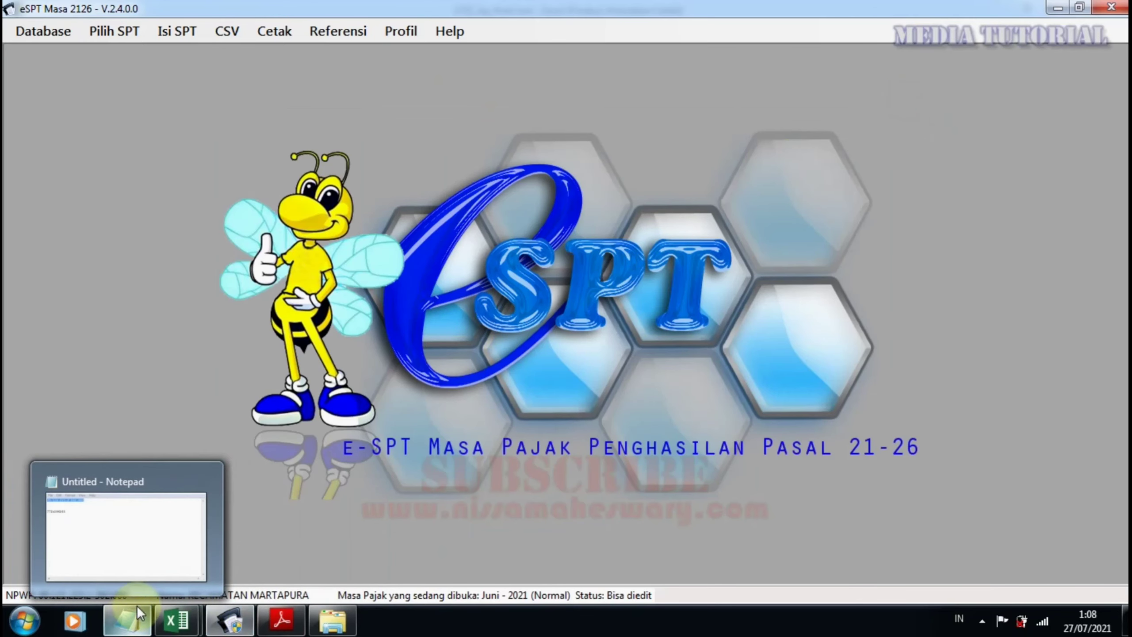
left_click(158, 534)
left_click(132, 619)
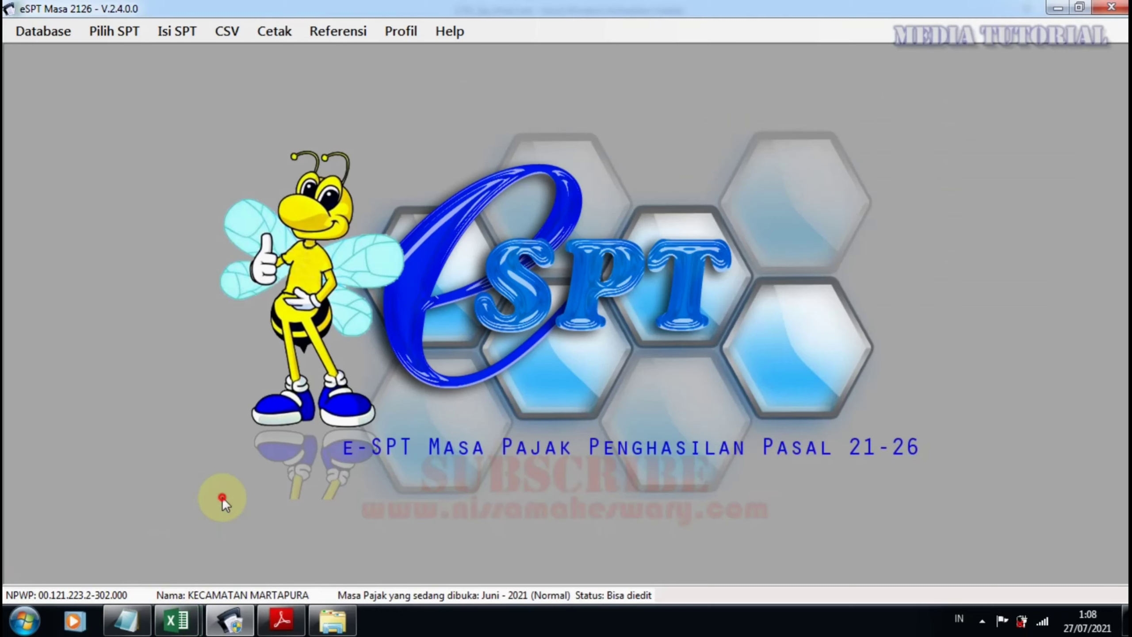
mouse_move(183, 634)
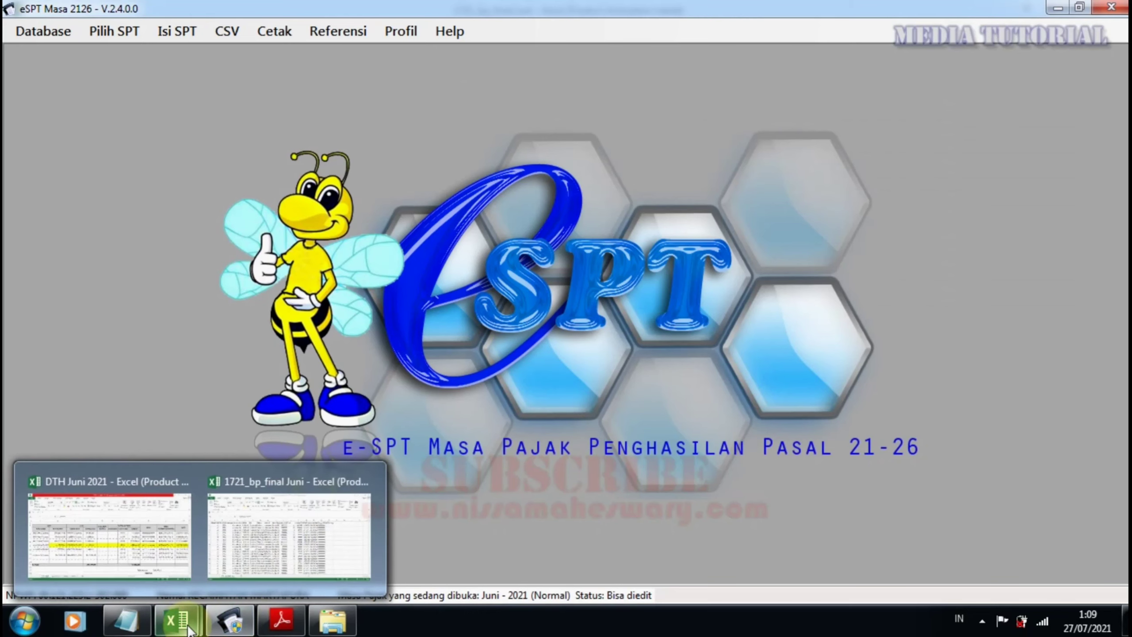
Review the header row and first record in the 1721_bp_final Juni sheet.
left_click(254, 530)
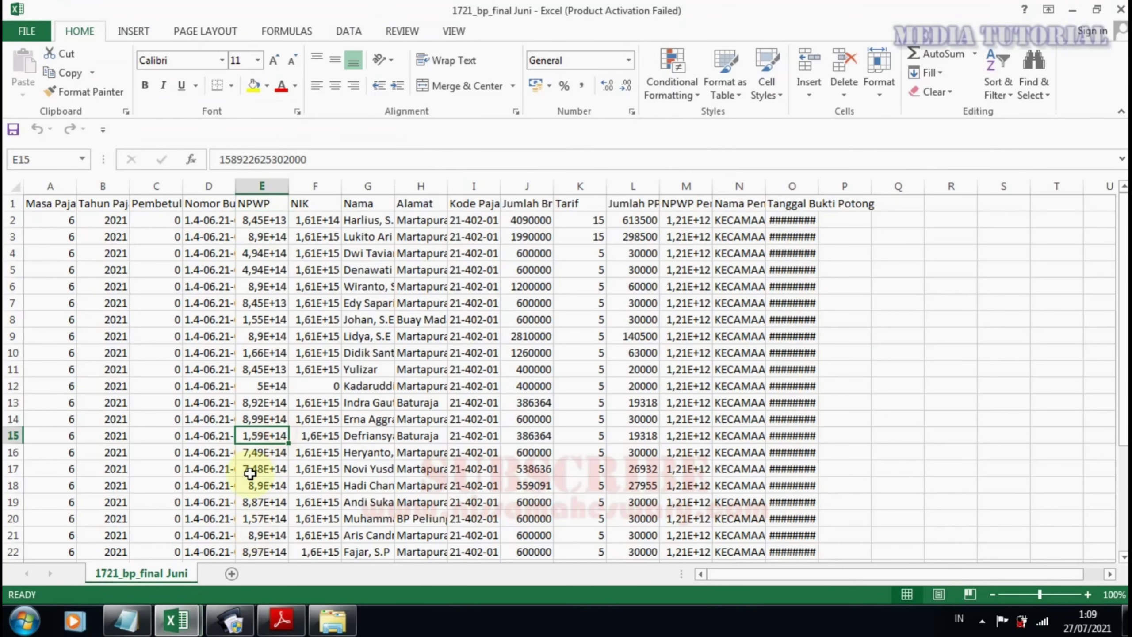
left_click(85, 220)
left_click(32, 206)
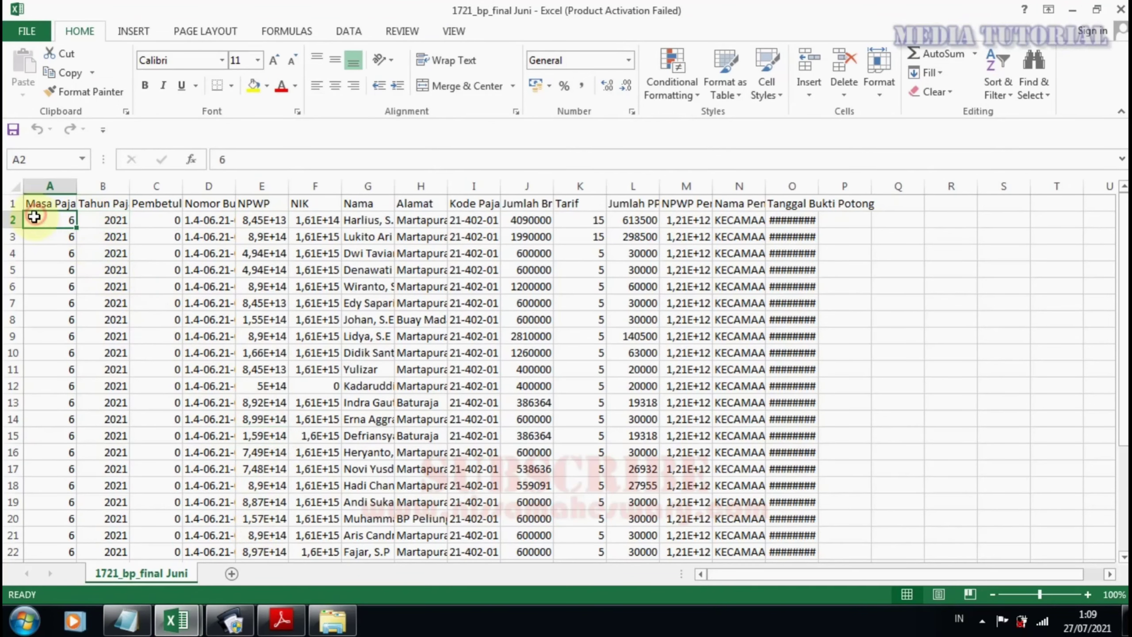
left_click(13, 206)
left_click(13, 220)
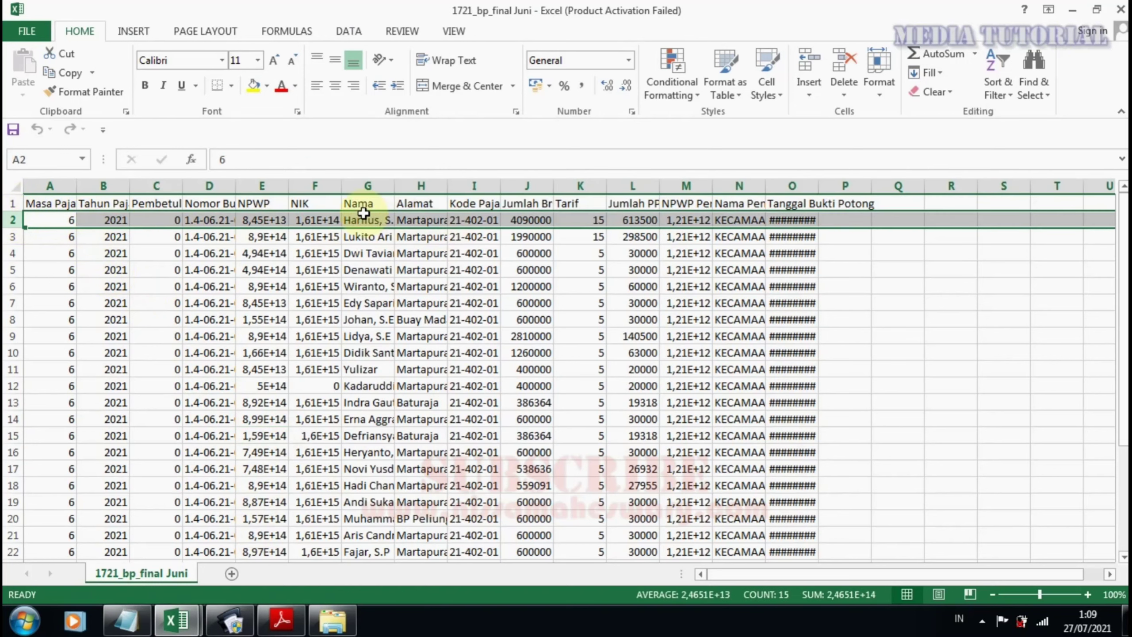
left_click(272, 221)
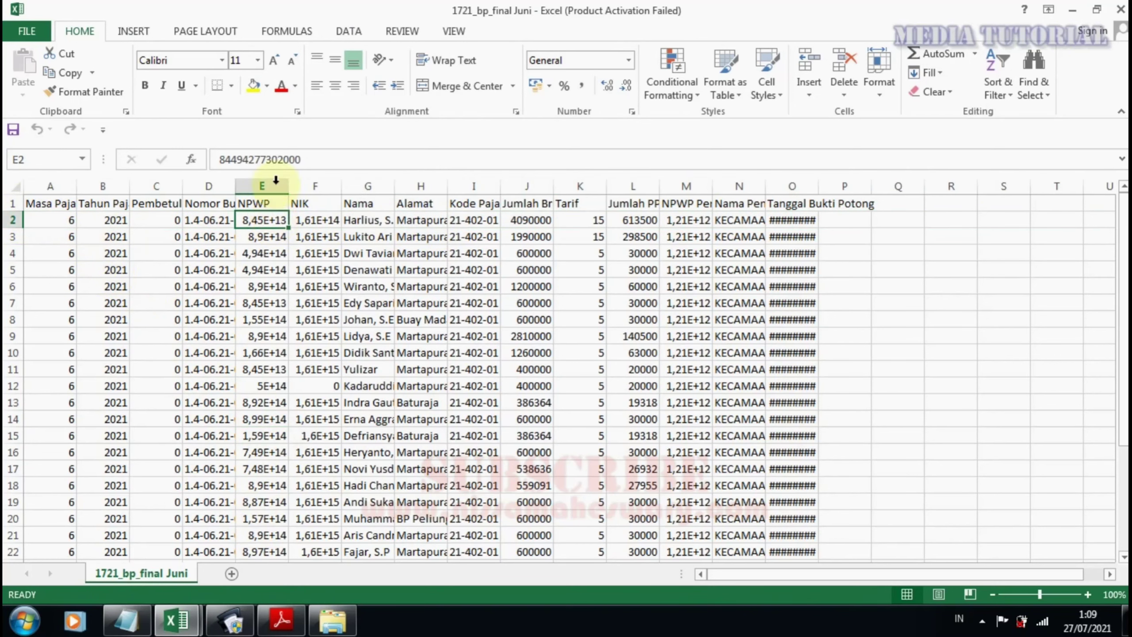
left_click(218, 159)
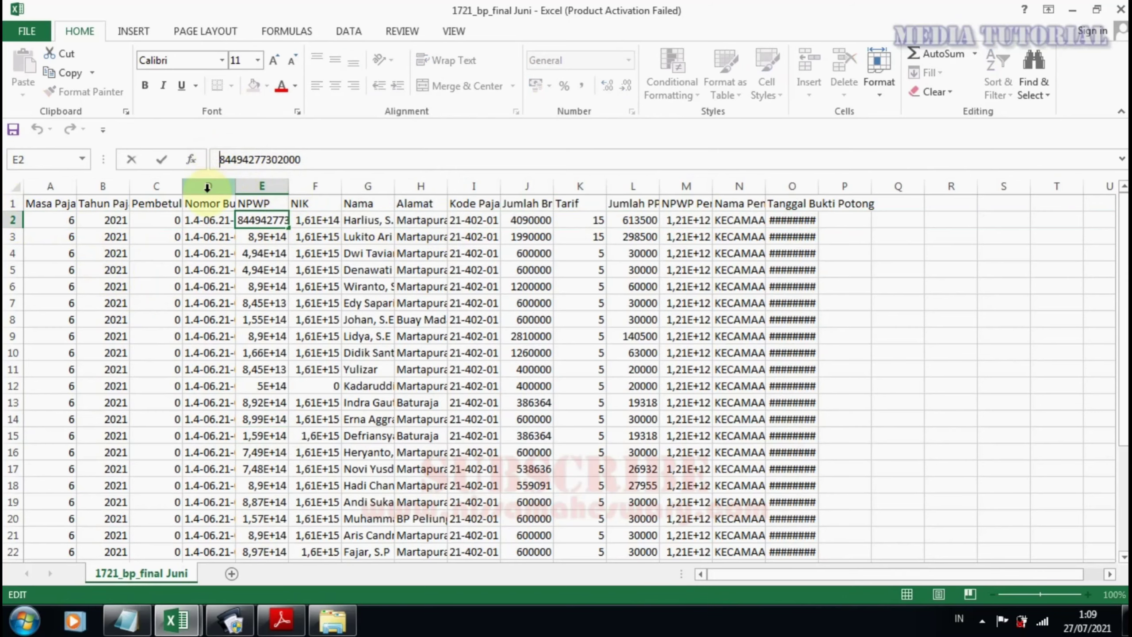
type("0")
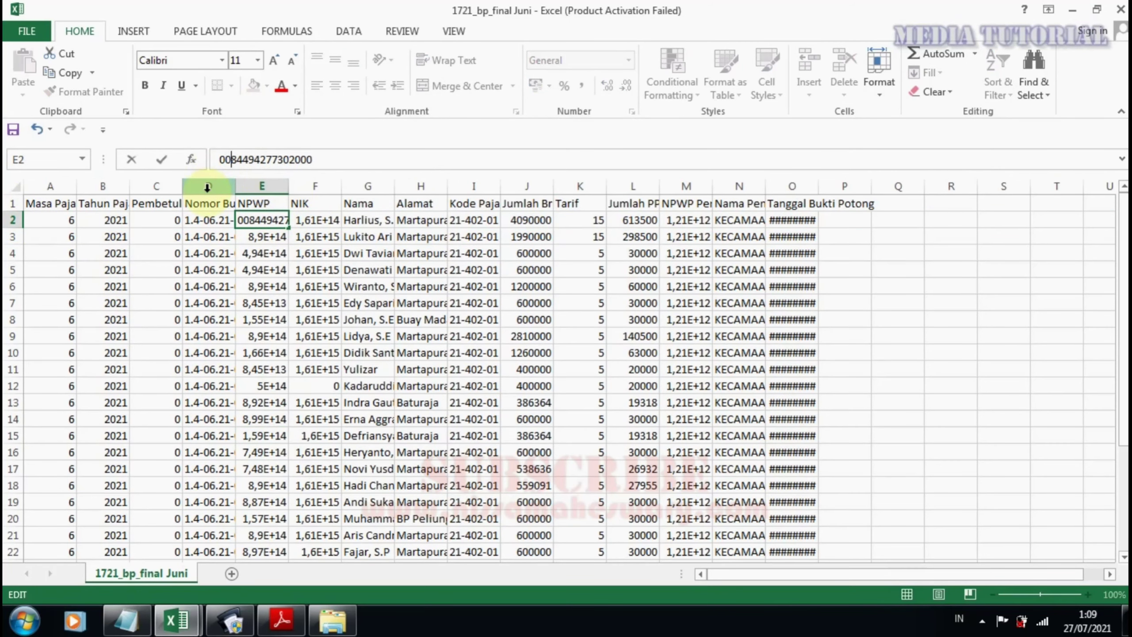
type("0")
key("Return")
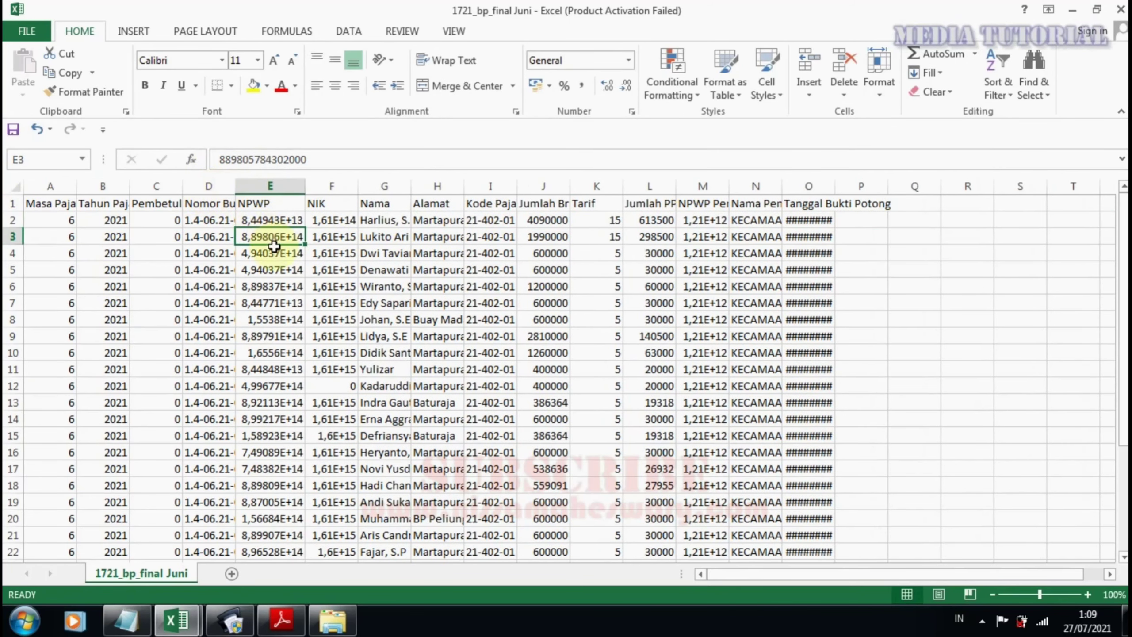
left_click(269, 222)
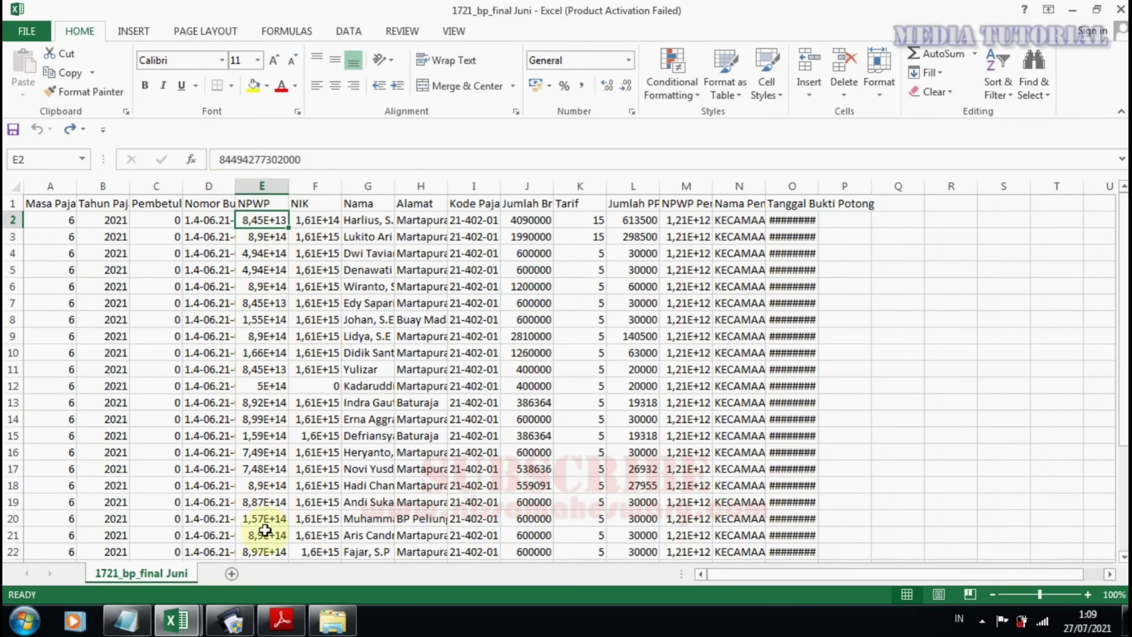
left_click(229, 622)
left_click(338, 31)
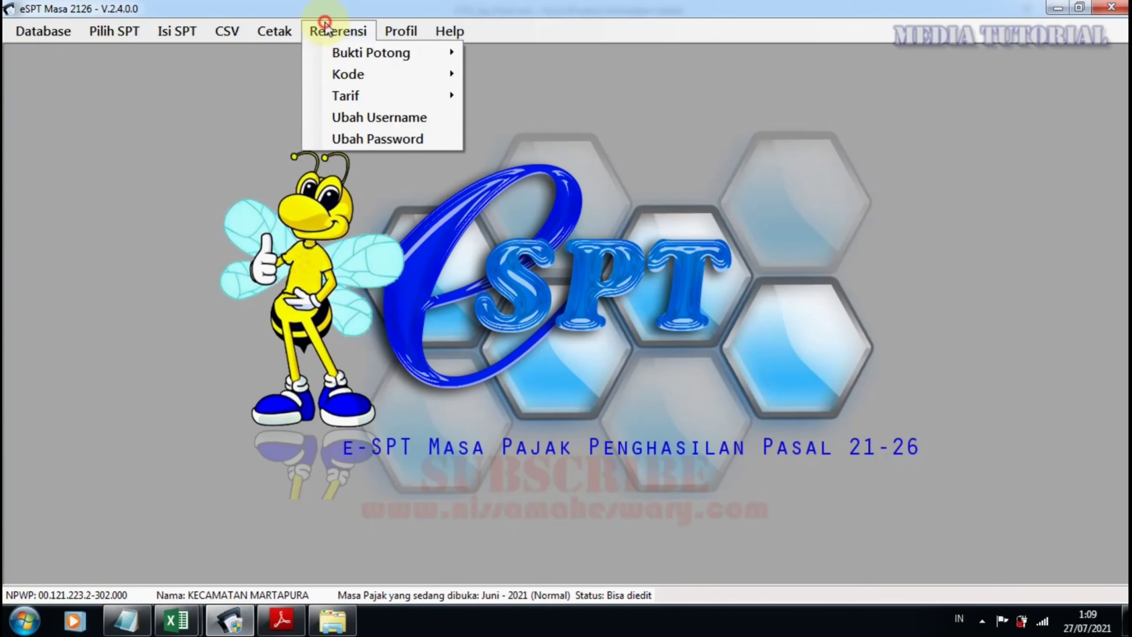
mouse_move(395, 55)
left_click(515, 55)
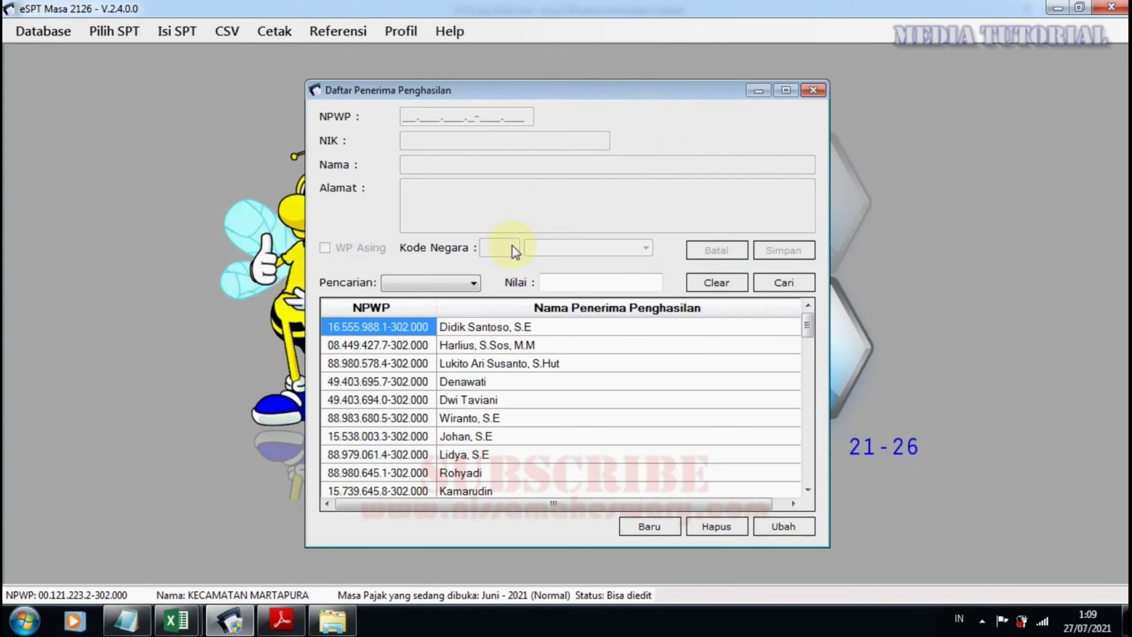
left_click(480, 346)
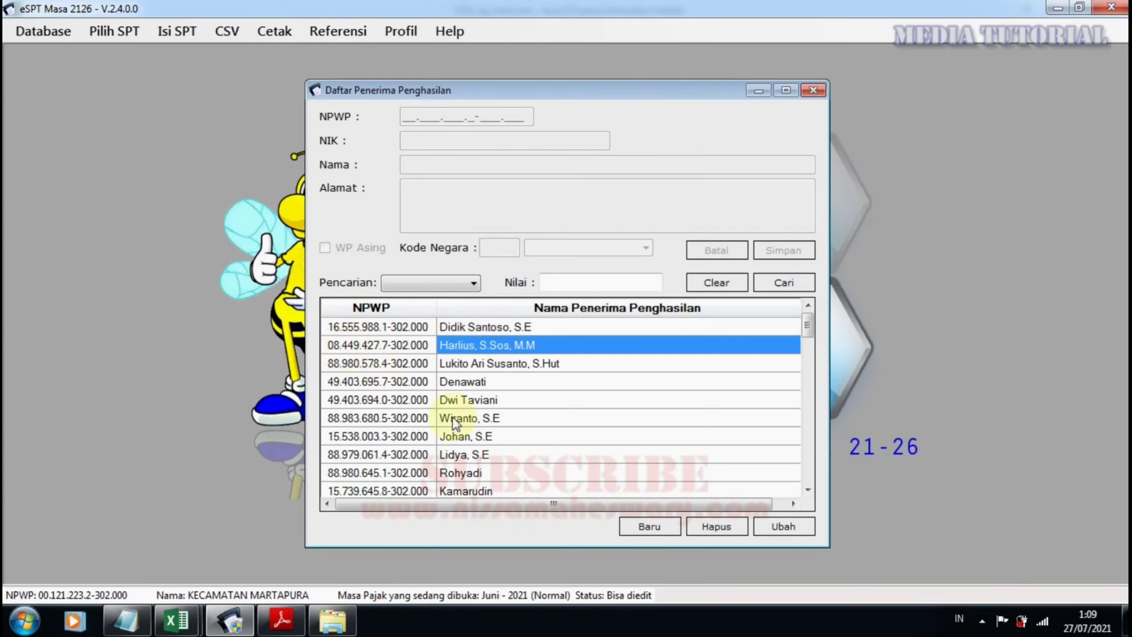
left_click(384, 344)
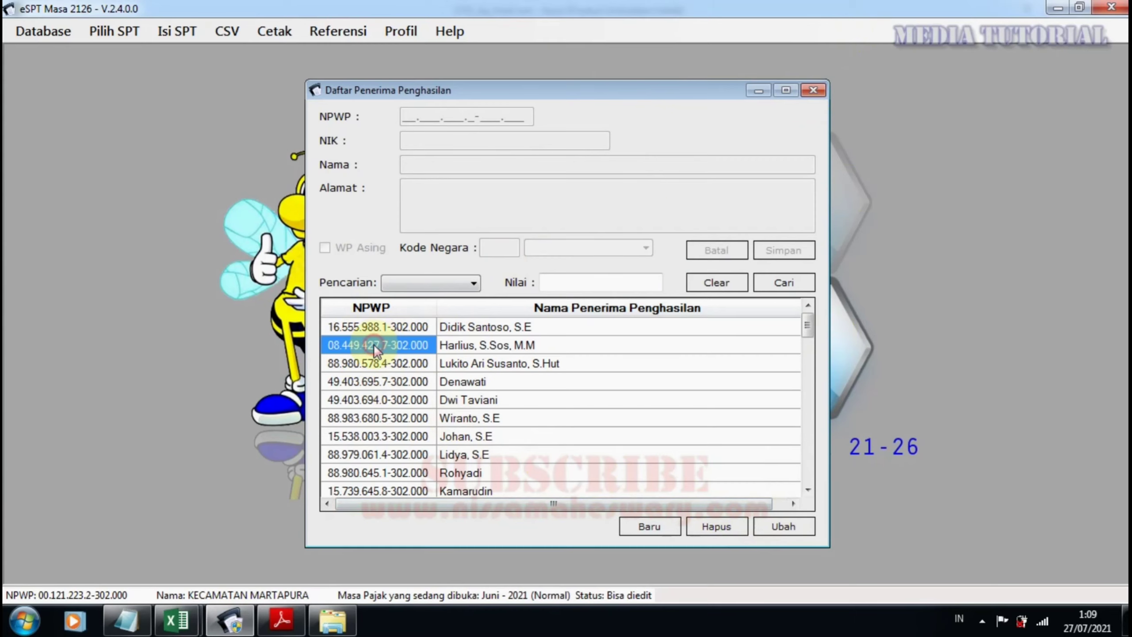
left_click(812, 91)
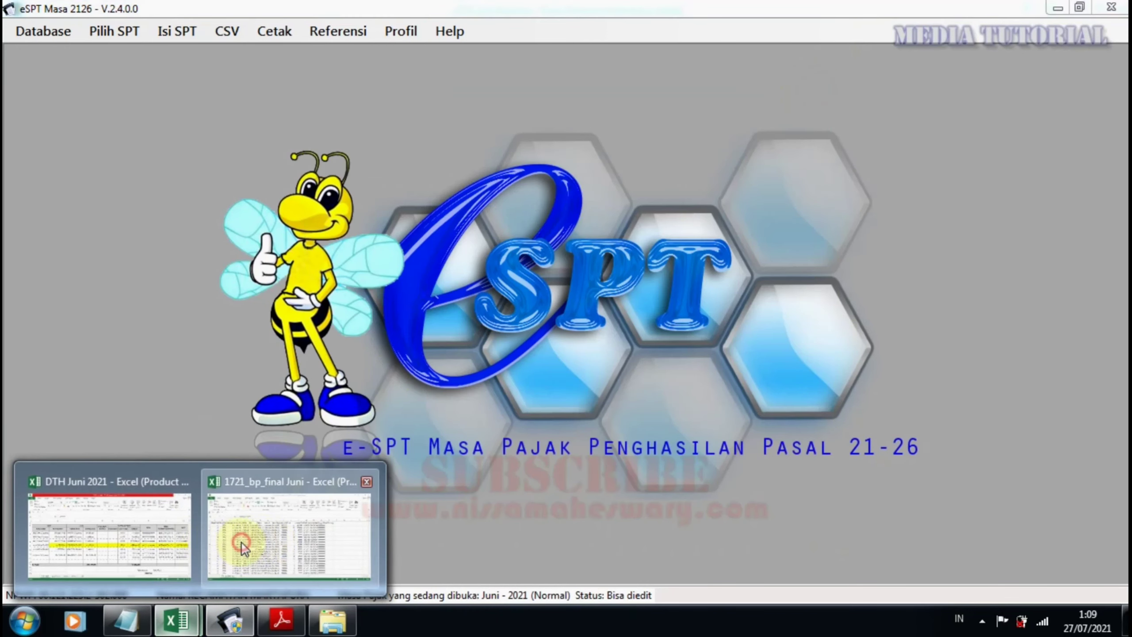
Delete rows 3–31, leaving only the header and the row 2 record.
left_click(241, 543)
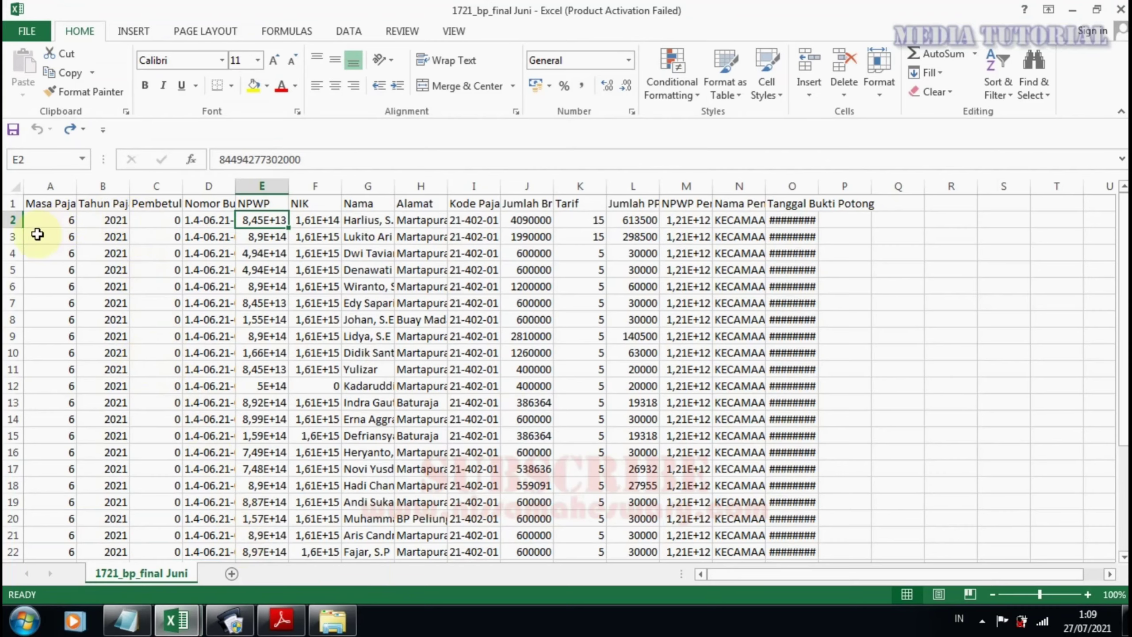
left_click_drag(12, 222, 48, 456)
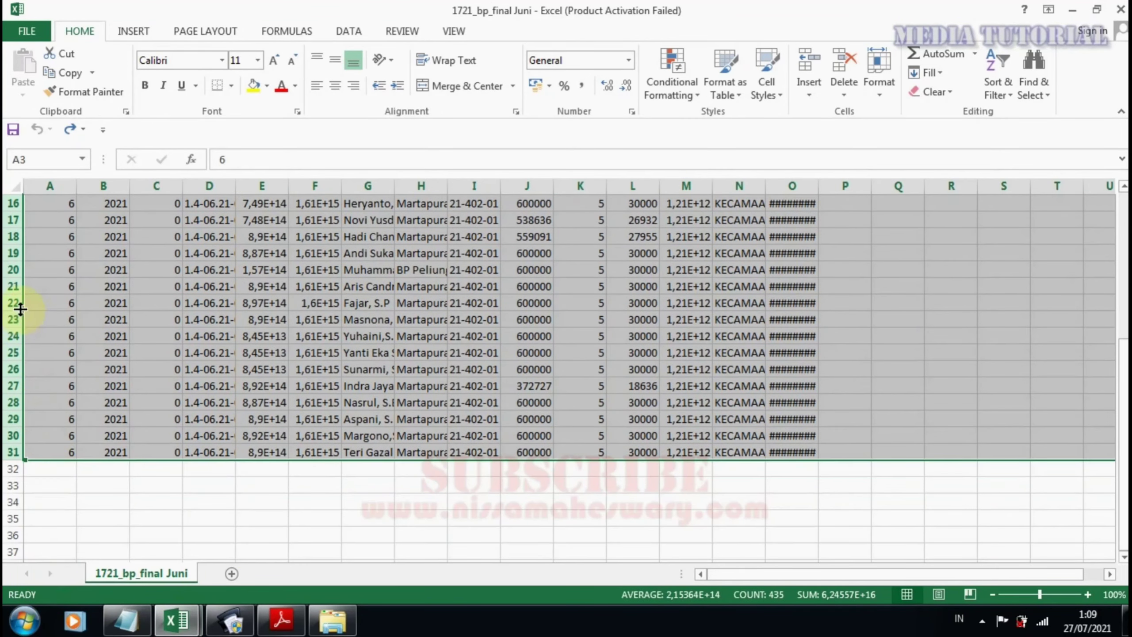
right_click(9, 303)
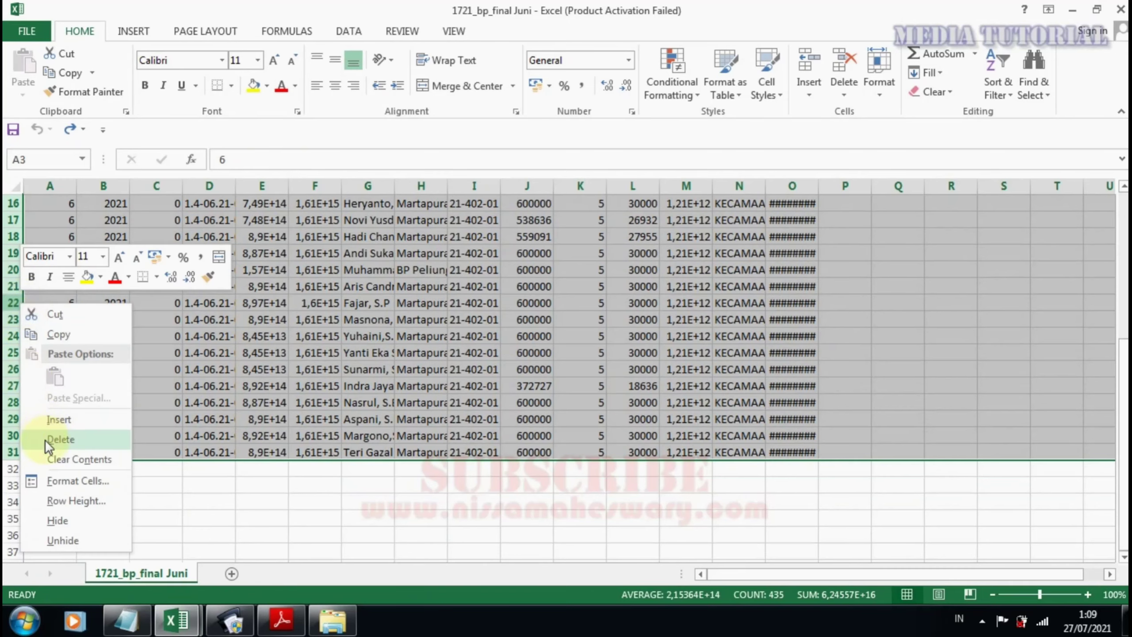
left_click(58, 425)
left_click(211, 300)
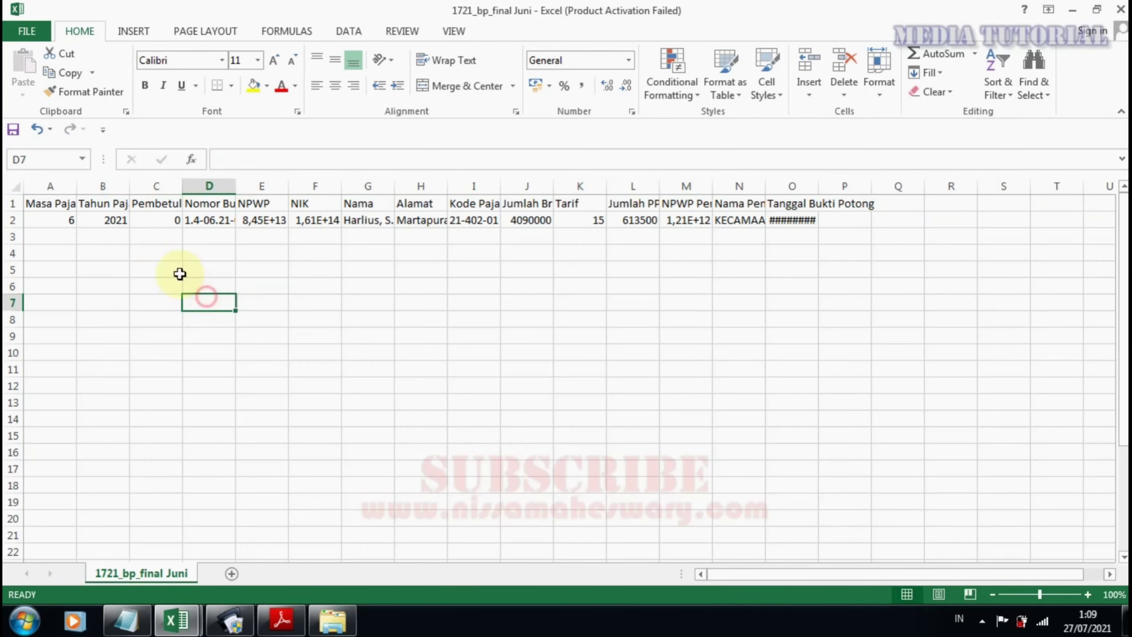
Widen column D to show the full slip number and start editing E2's NPWP.
left_click(165, 220)
left_click(210, 218)
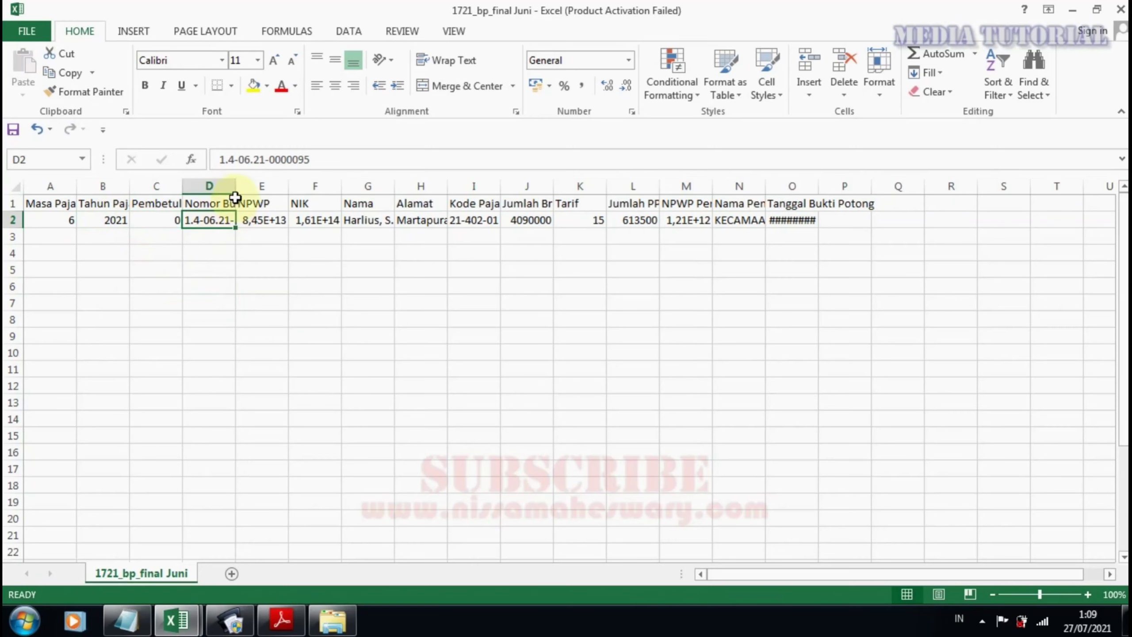
left_click_drag(236, 189, 389, 187)
left_click(291, 220)
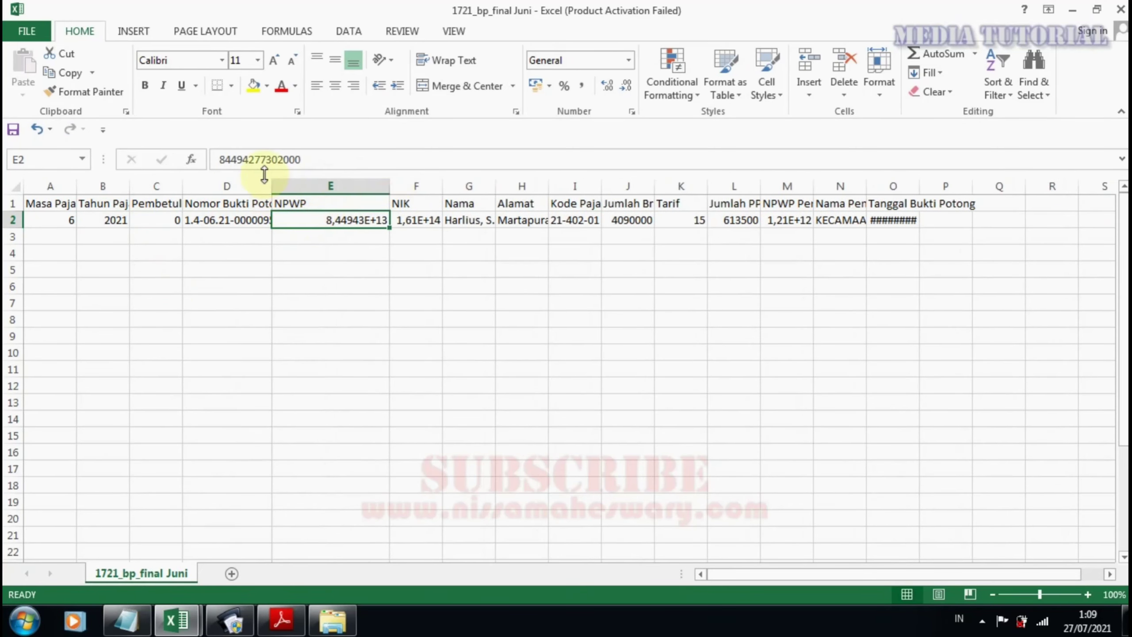
left_click(223, 161)
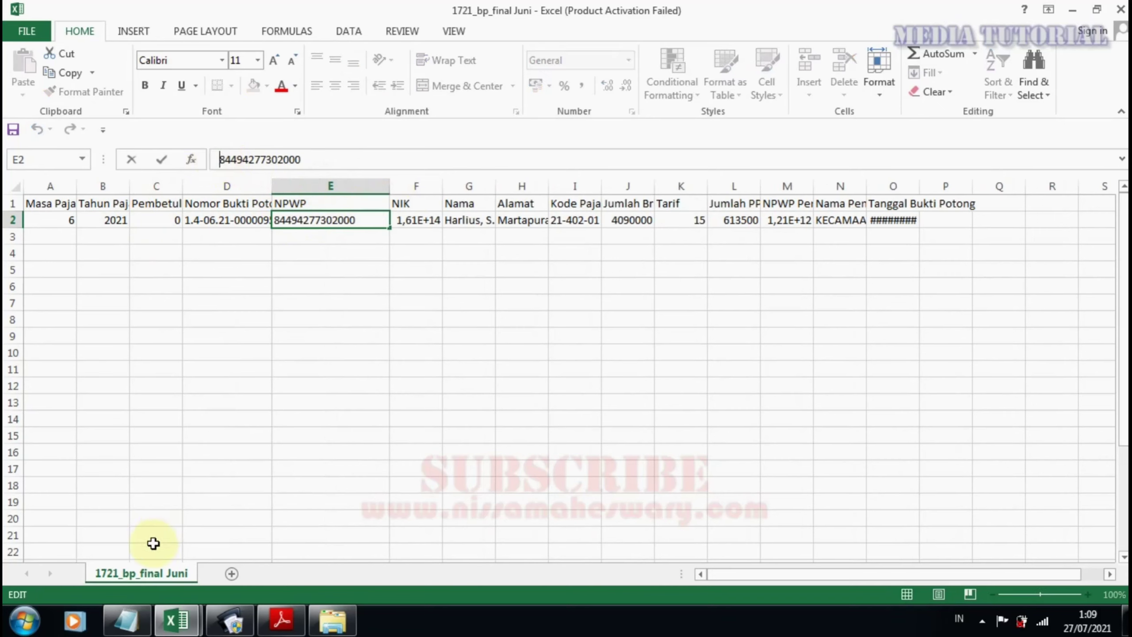